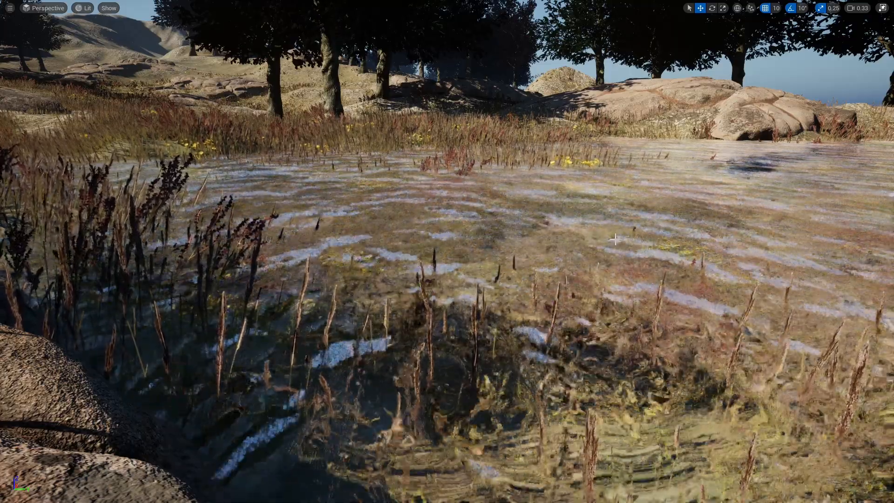
Leave the full-screen viewport and apply the teal M_Water material instance from the tmp folder to the lake surface.
{"action": "mouse_move", "coordinate": [493, 197]}
{"action": "right_mouse_down"}
{"action": "mouse_move", "coordinate": [512, 186]}
{"action": "mouse_move", "coordinate": [503, 188]}
{"action": "right_mouse_up"}
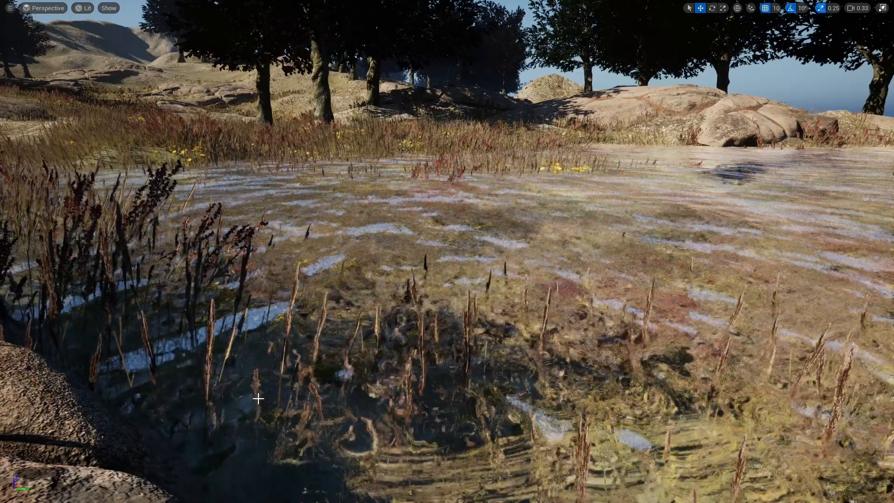
{"action": "key", "text": "F11"}
{"action": "left_click", "coordinate": [32, 496]}
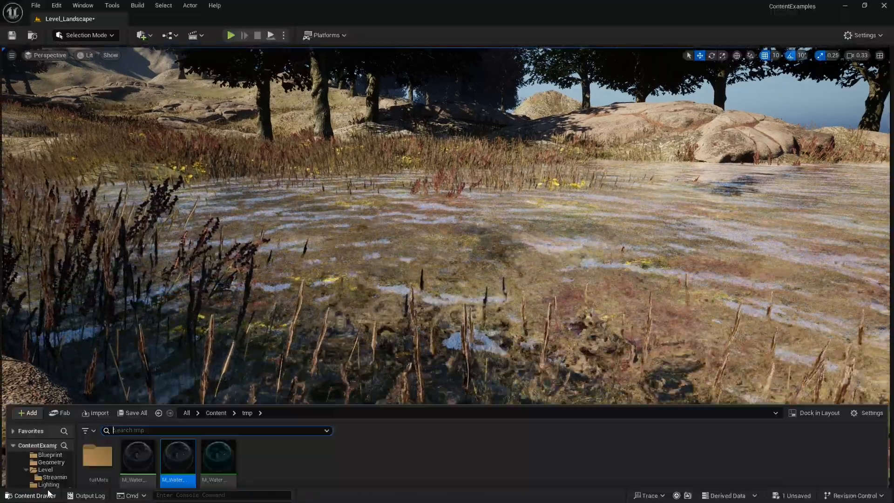
{"action": "left_click", "coordinate": [374, 253]}
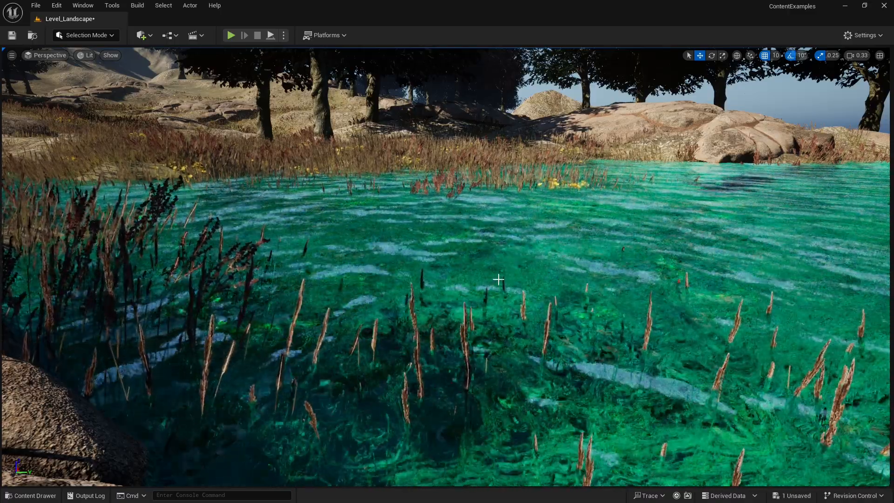
{"action": "right_click_drag", "start_coordinate": [499, 280], "coordinate": [522, 281]}
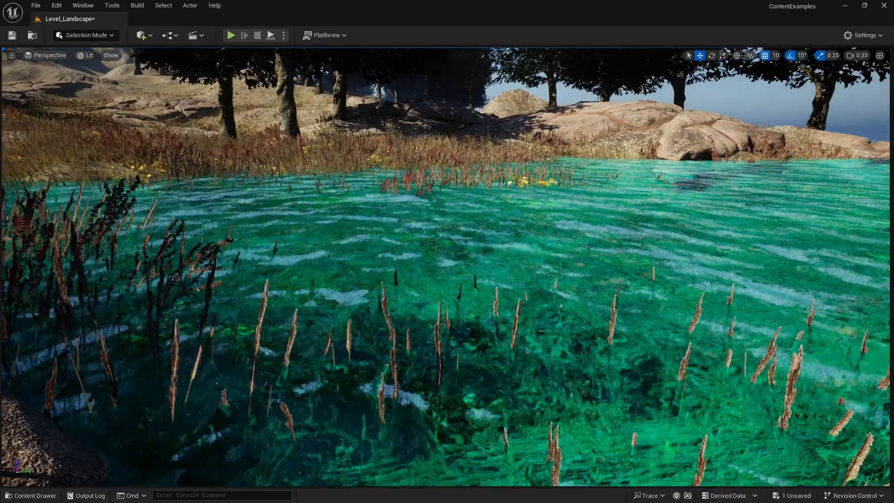
{"action": "right_click_drag", "start_coordinate": [487, 256], "coordinate": [488, 276]}
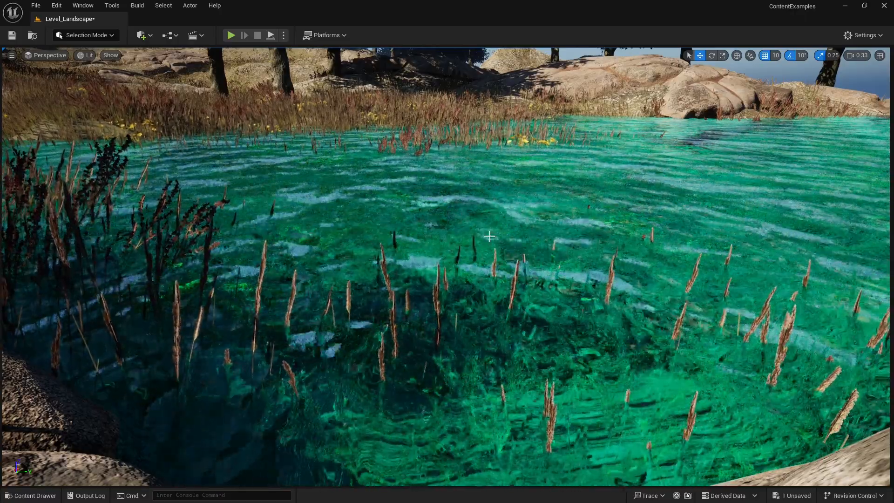
{"action": "right_click_drag", "start_coordinate": [527, 226], "coordinate": [524, 215]}
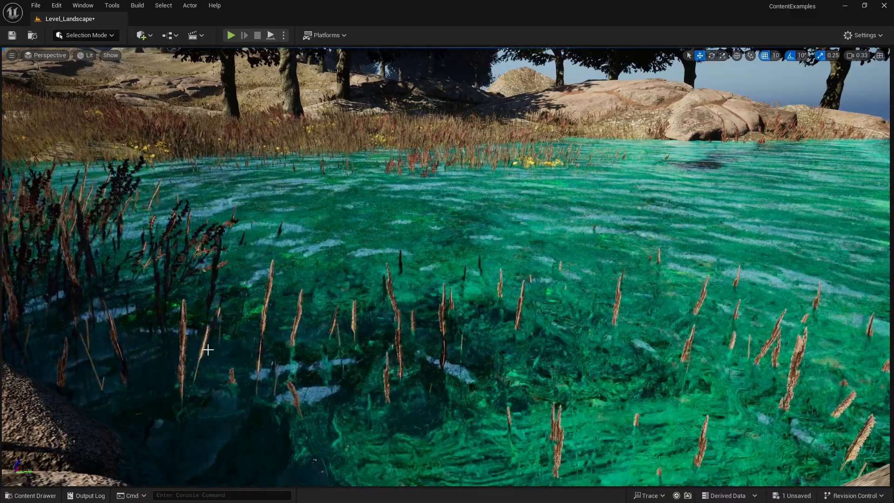
Open the tutMats folder inside Content/tmp in the project's assets.
{"action": "left_click", "coordinate": [42, 498]}
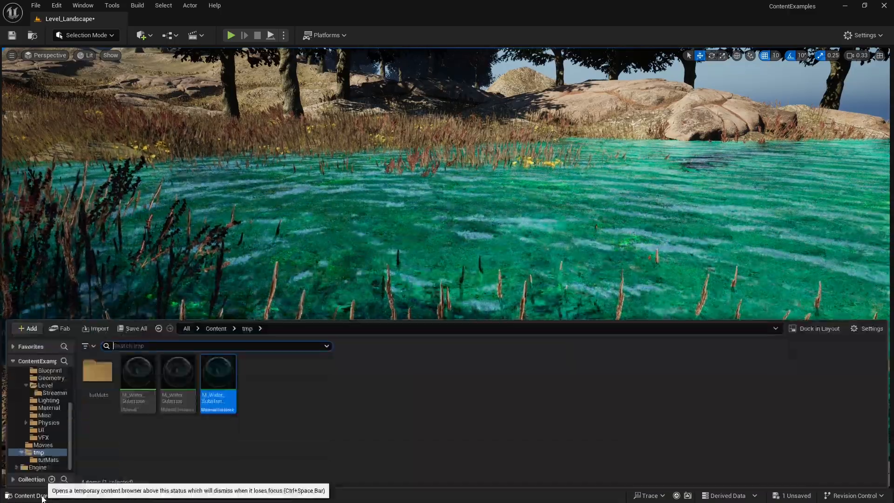
{"action": "left_click", "coordinate": [217, 329]}
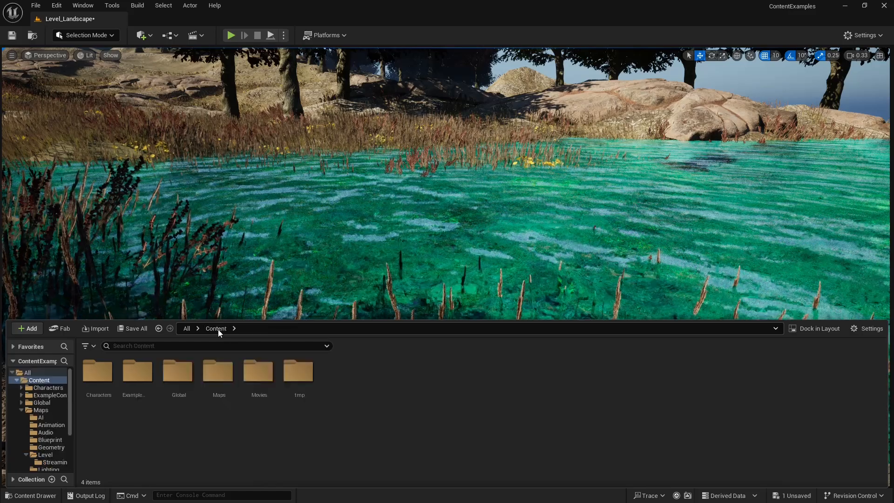
{"action": "double_click", "coordinate": [300, 377]}
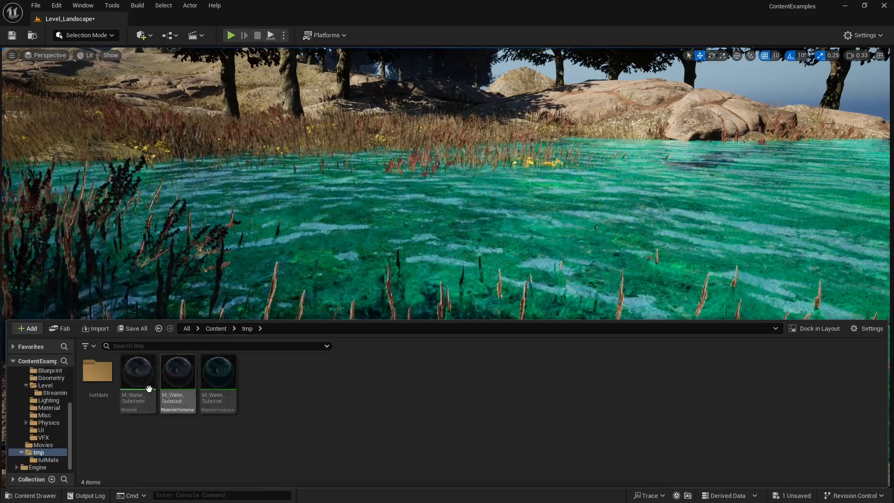
{"action": "double_click", "coordinate": [99, 372]}
Create a new material named M_SubstrateWater in the tutMats folder.
{"action": "right_click", "coordinate": [355, 400]}
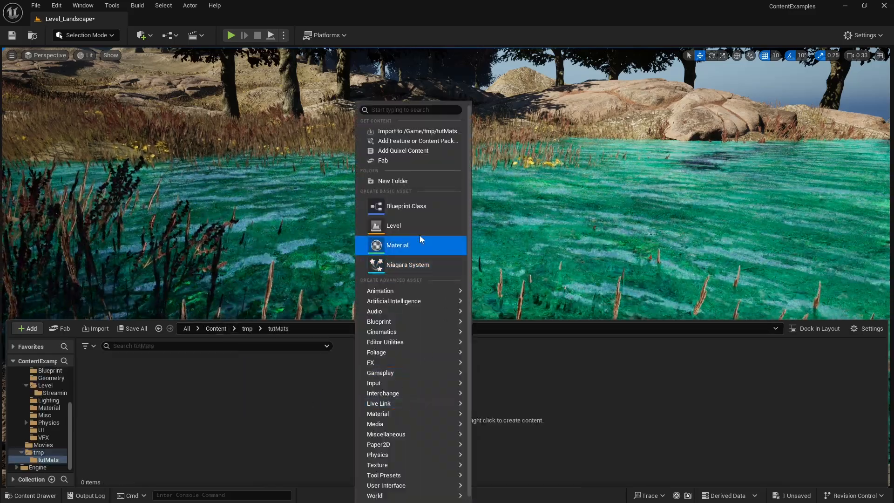
{"action": "left_click", "coordinate": [414, 245]}
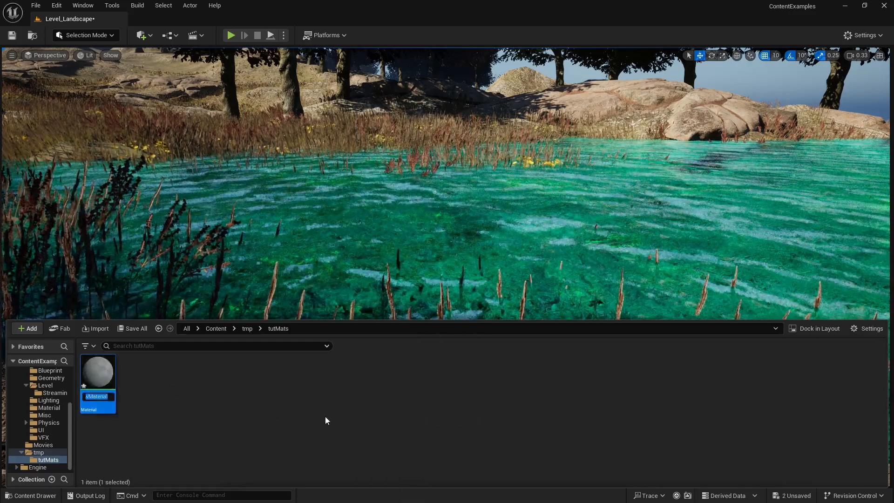
{"action": "type", "text": "M_"}
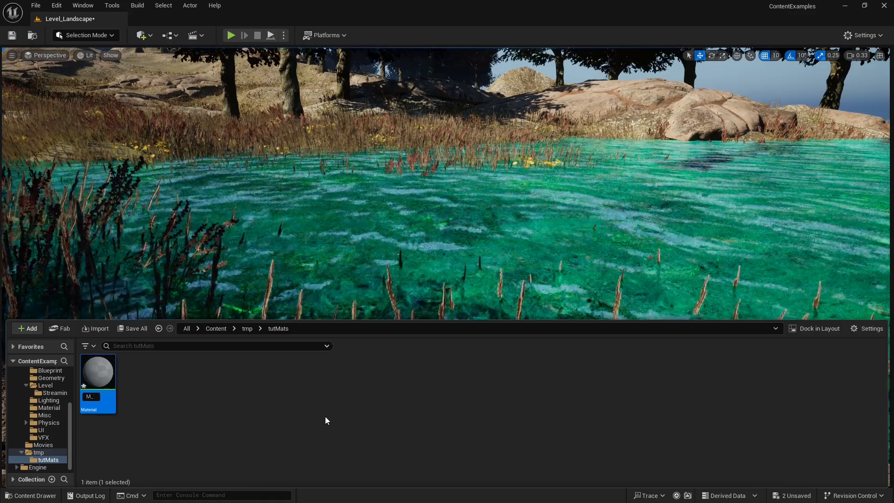
{"action": "type", "text": "SU="}
{"action": "key", "text": "BackSpace"}
{"action": "key", "text": "BackSpace"}
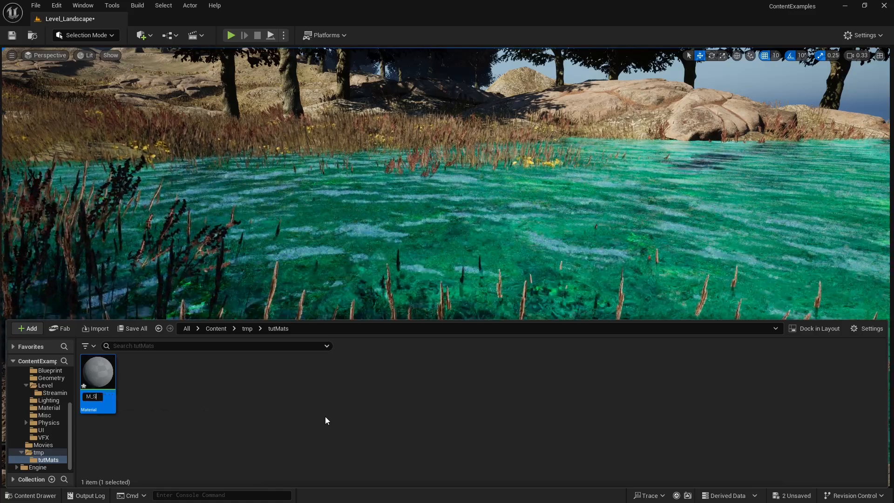
{"action": "type", "text": "ubstrat"}
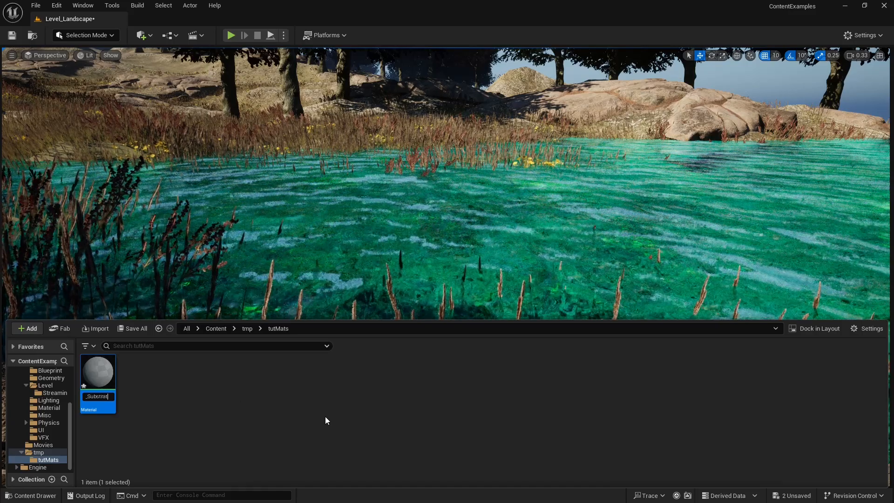
{"action": "type", "text": "eWater"}
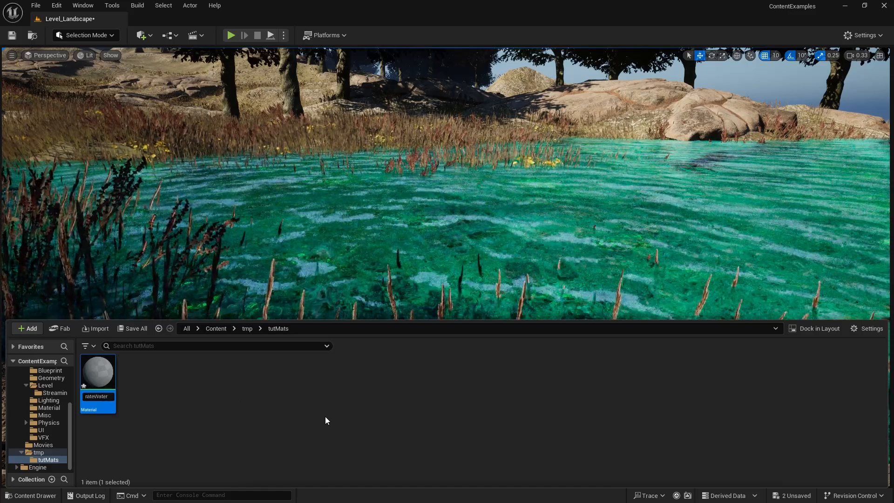
{"action": "key", "text": "Return"}
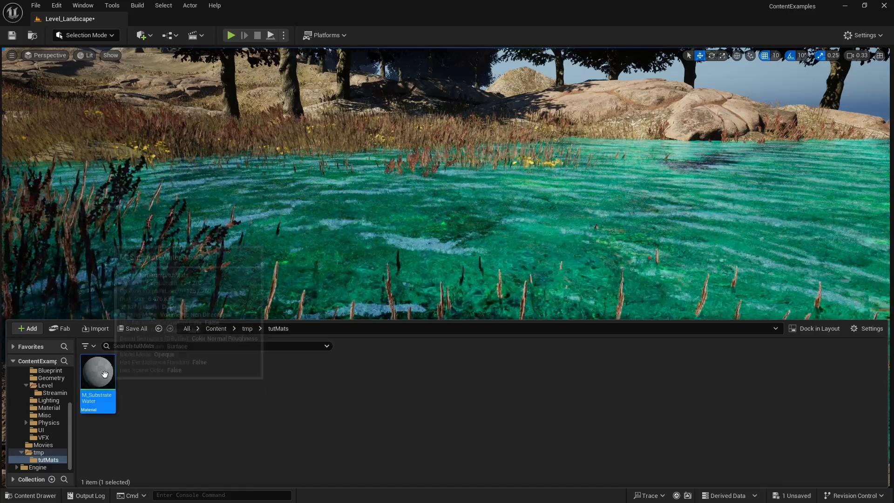
Open M_SubstrateWater docked beside the level and delete its Substrate UE4 Default Shading node.
{"action": "double_click", "coordinate": [105, 379]}
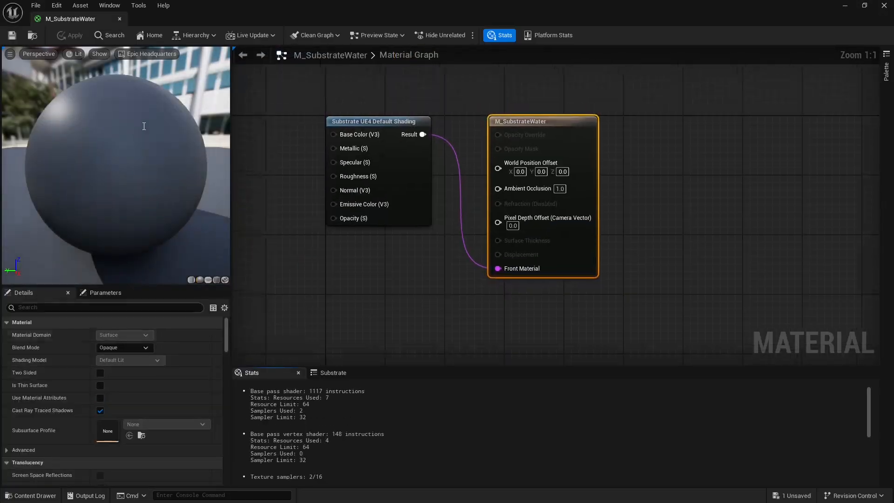
{"action": "left_click_drag", "start_coordinate": [79, 19], "coordinate": [189, 16]}
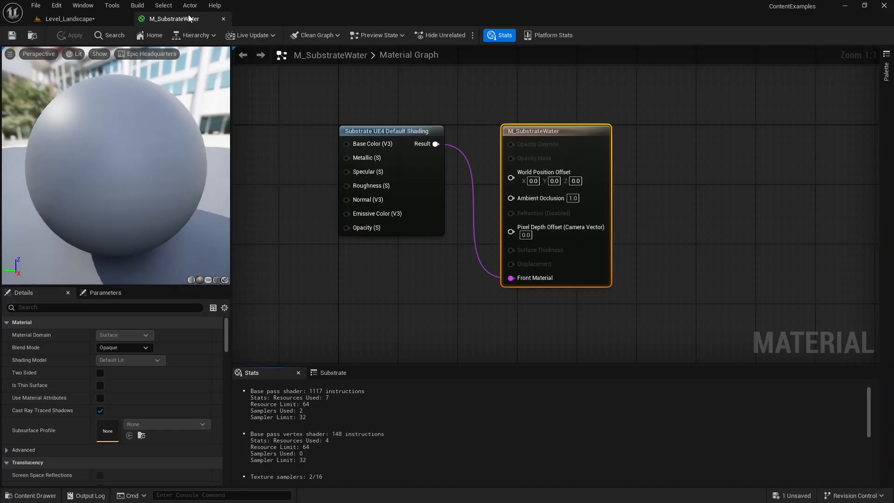
{"action": "right_click_drag", "start_coordinate": [306, 124], "coordinate": [545, 113]}
{"action": "right_click_drag", "start_coordinate": [526, 164], "coordinate": [532, 160]}
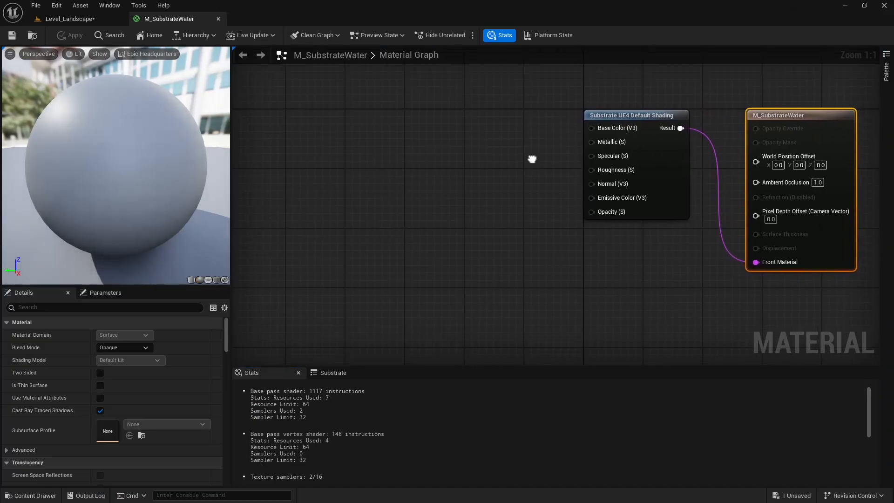
{"action": "left_click", "coordinate": [605, 146]}
{"action": "key", "text": "Delete"}
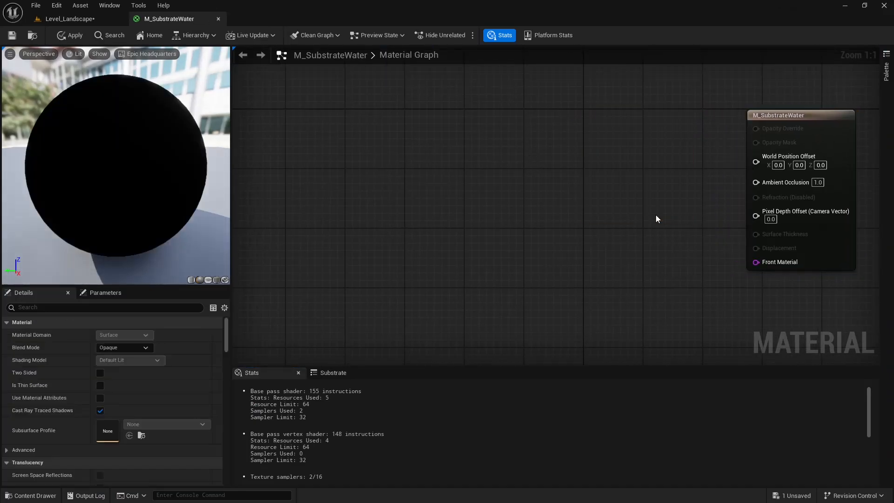
Add a Substrate Single Layer Water BSDF node to the material graph.
{"action": "right_click_drag", "start_coordinate": [655, 215], "coordinate": [669, 171]}
{"action": "right_click", "coordinate": [553, 148]}
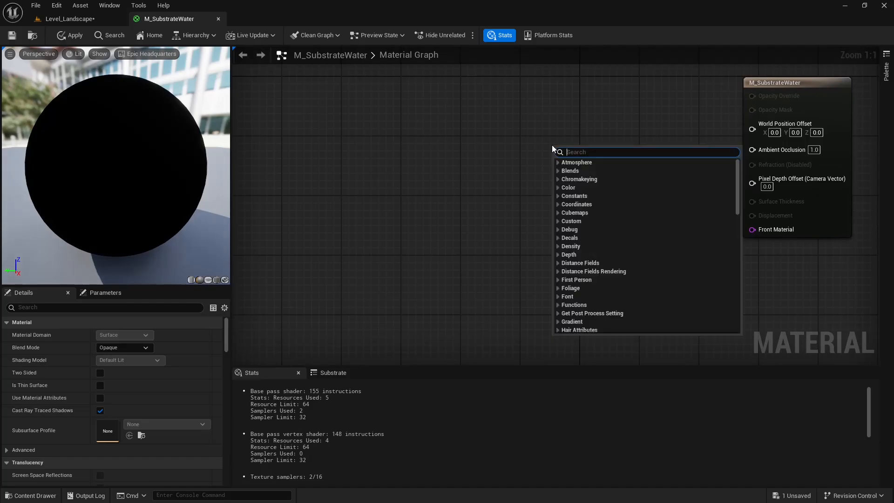
{"action": "type", "text": "sin"}
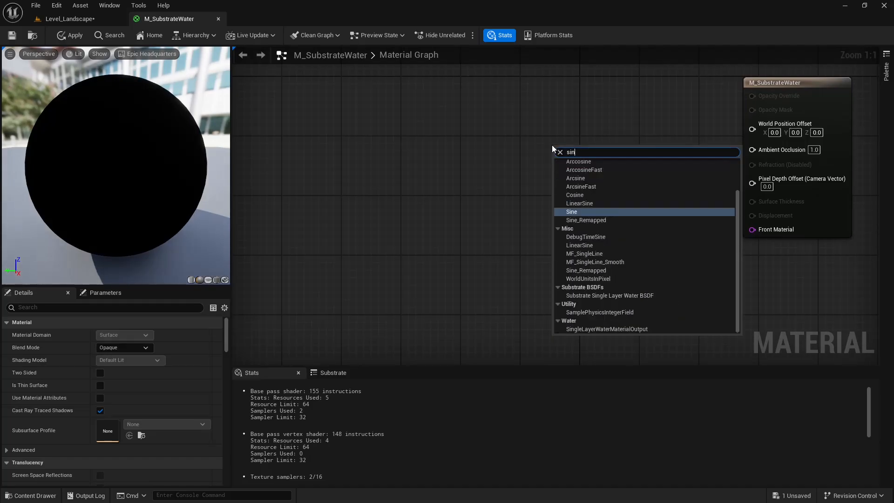
{"action": "type", "text": "gle"}
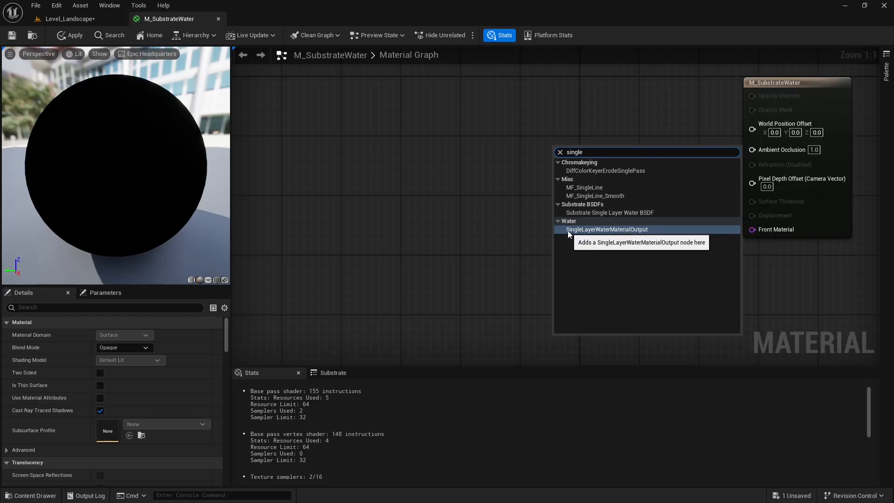
{"action": "left_click", "coordinate": [650, 213]}
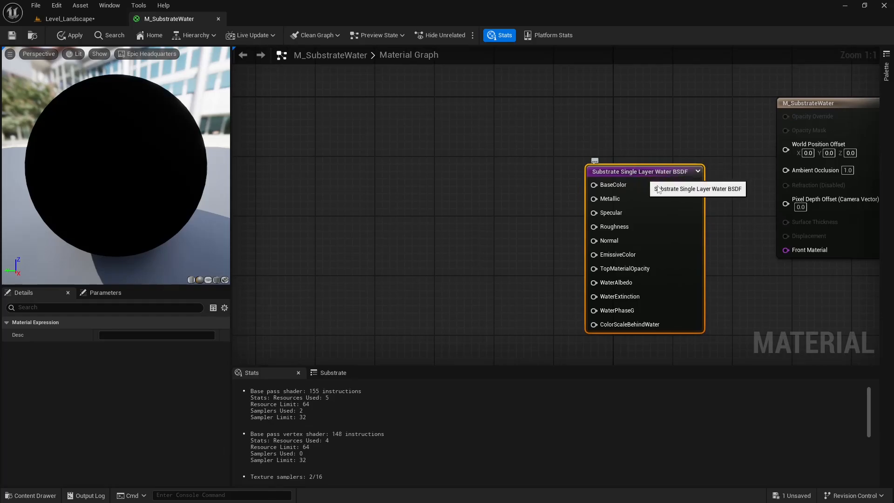
Connect the Single Layer Water BSDF output to the material's Front Material input.
{"action": "right_click_drag", "start_coordinate": [697, 154], "coordinate": [643, 144]}
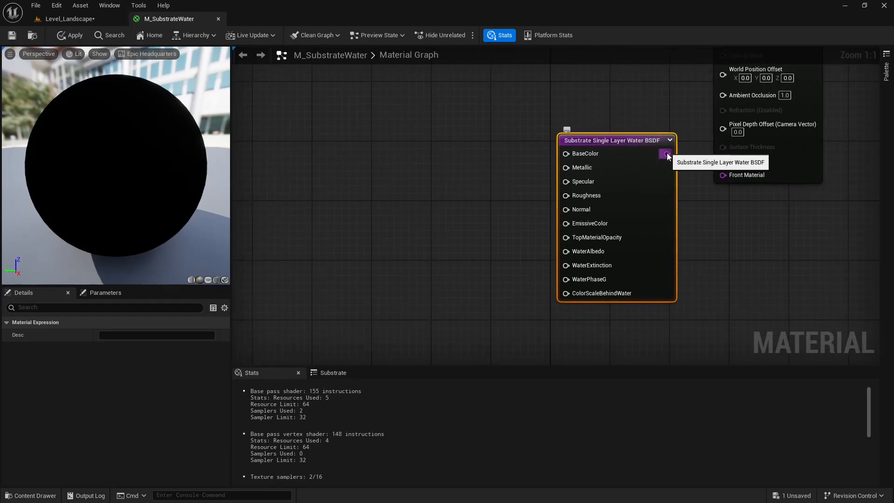
{"action": "left_click_drag", "start_coordinate": [667, 153], "coordinate": [723, 175]}
{"action": "right_click_drag", "start_coordinate": [687, 154], "coordinate": [673, 189]}
{"action": "left_click_drag", "start_coordinate": [626, 187], "coordinate": [634, 166]}
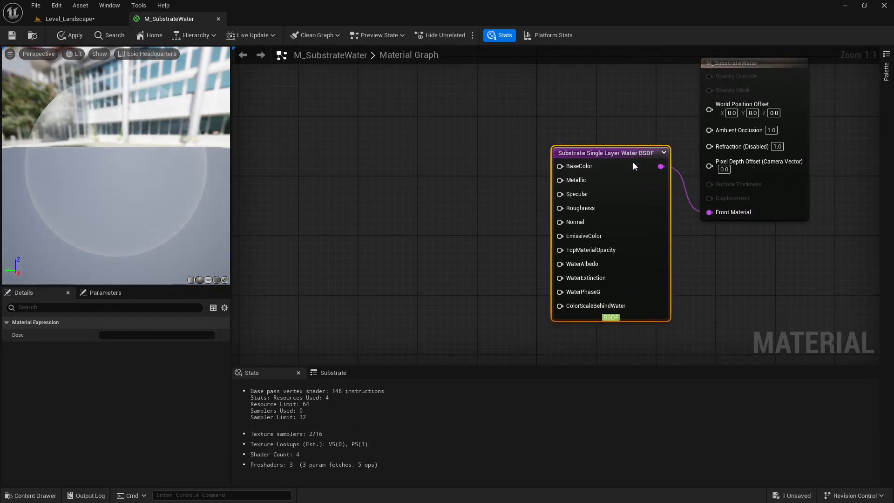
{"action": "right_click_drag", "start_coordinate": [551, 147], "coordinate": [598, 143]}
{"action": "right_click_drag", "start_coordinate": [576, 171], "coordinate": [590, 152]}
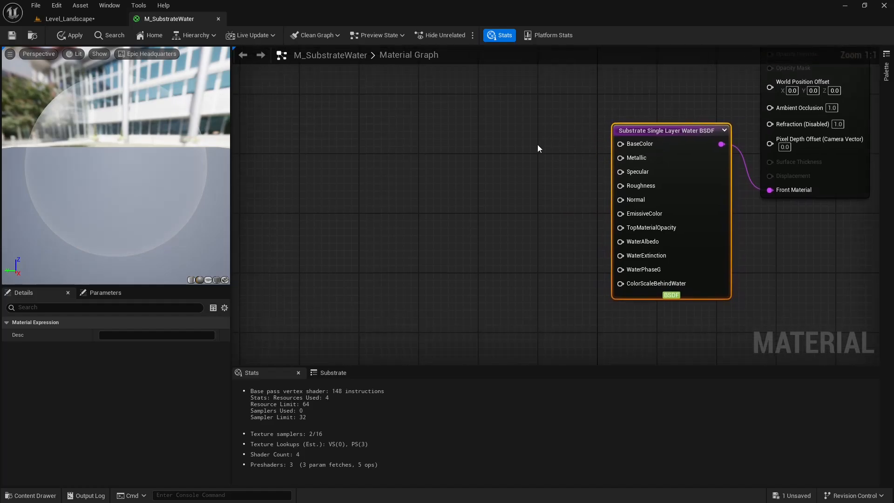
Set the material's Refraction Method to Index Of Refraction.
{"action": "right_click_drag", "start_coordinate": [551, 123], "coordinate": [543, 131]}
{"action": "left_click", "coordinate": [543, 131]}
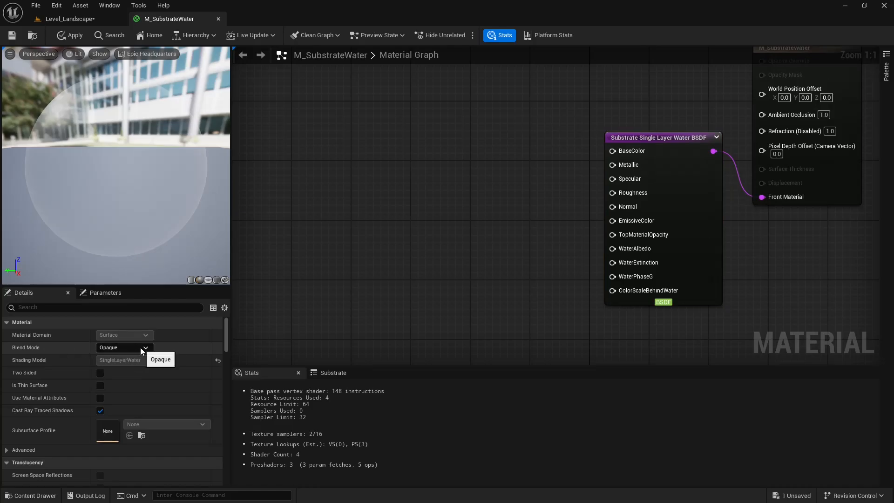
{"action": "left_click_drag", "start_coordinate": [225, 328], "coordinate": [225, 379]}
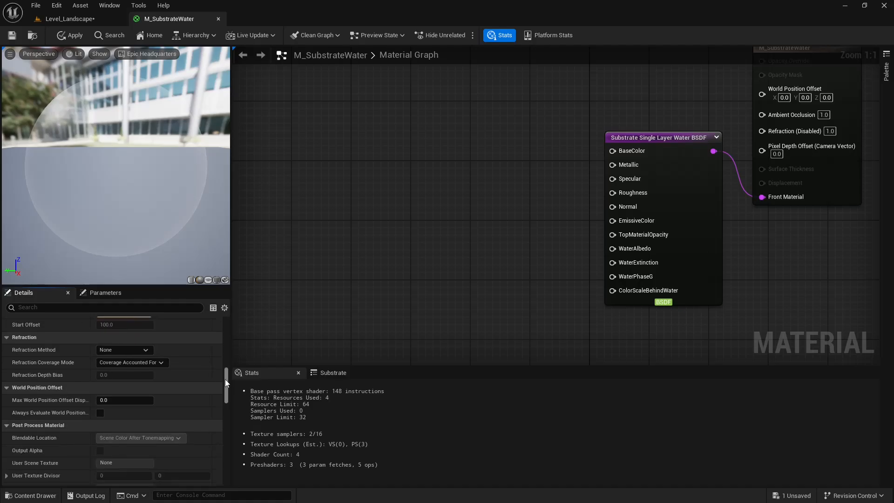
{"action": "left_click", "coordinate": [124, 350]}
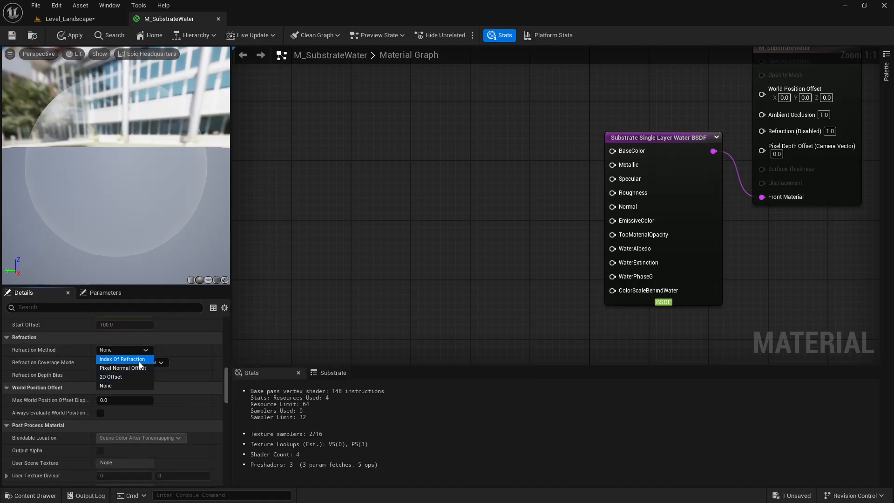
{"action": "left_click", "coordinate": [123, 360]}
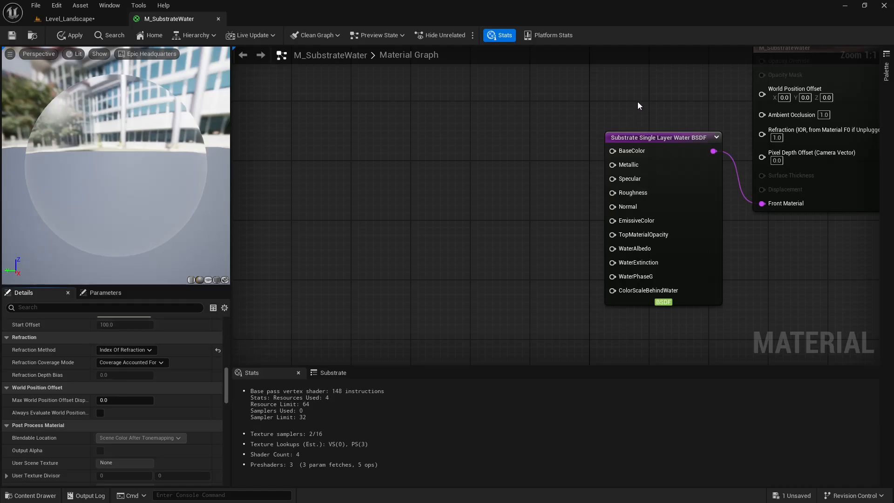
Add a constant node with value 1.33 and connect it to the material's Refraction input.
{"action": "right_click_drag", "start_coordinate": [638, 105], "coordinate": [535, 178]}
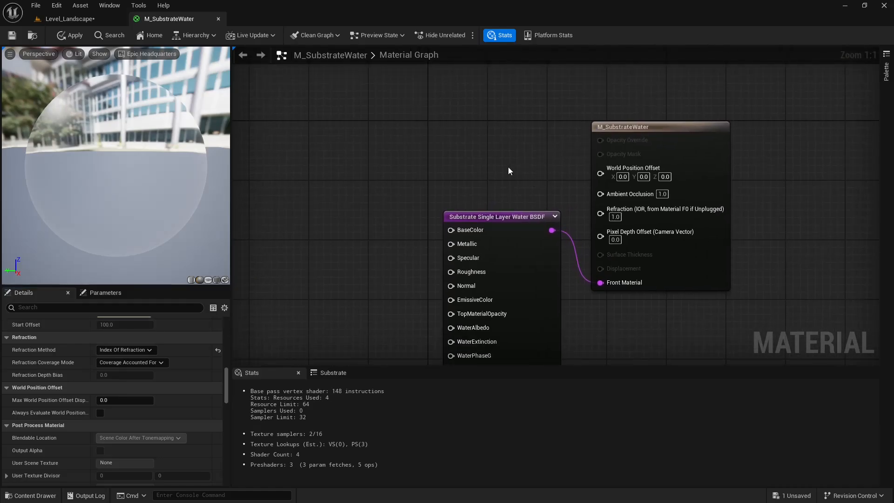
{"action": "left_click", "coordinate": [495, 144]}
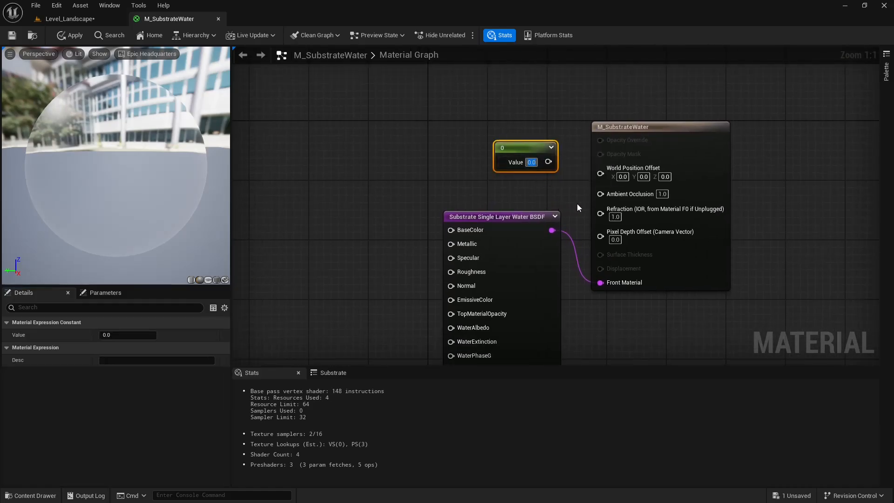
{"action": "type", "text": "1.33"}
{"action": "left_click", "coordinate": [585, 113]}
{"action": "left_click_drag", "start_coordinate": [552, 162], "coordinate": [602, 216]}
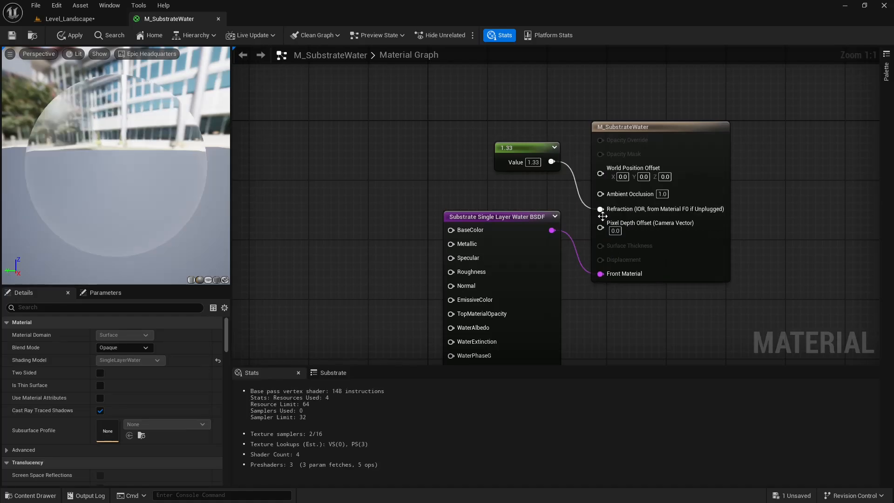
{"action": "right_click_drag", "start_coordinate": [501, 194], "coordinate": [599, 128]}
{"action": "left_click", "coordinate": [614, 138]}
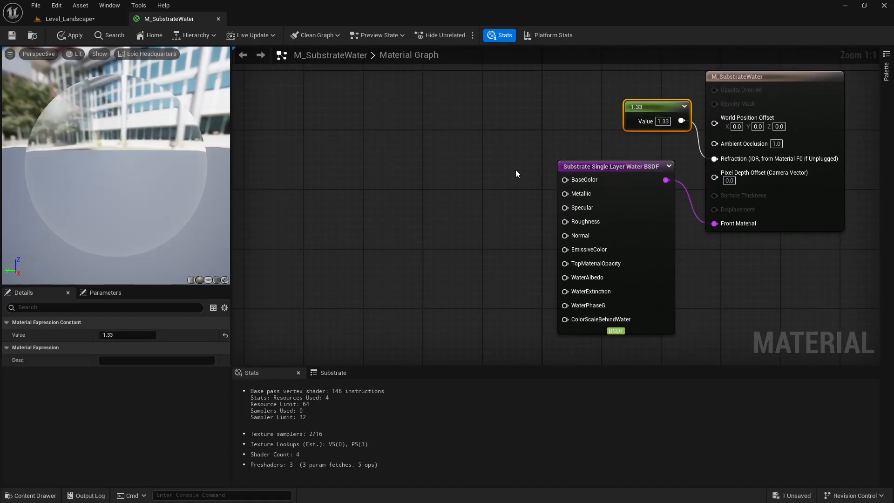
Add a constant node with value 0 and connect it to the Roughness input of the Single Layer Water BSDF.
{"action": "right_click_drag", "start_coordinate": [538, 163], "coordinate": [573, 122]}
{"action": "left_click", "coordinate": [580, 155]}
{"action": "right_click_drag", "start_coordinate": [655, 105], "coordinate": [620, 126]}
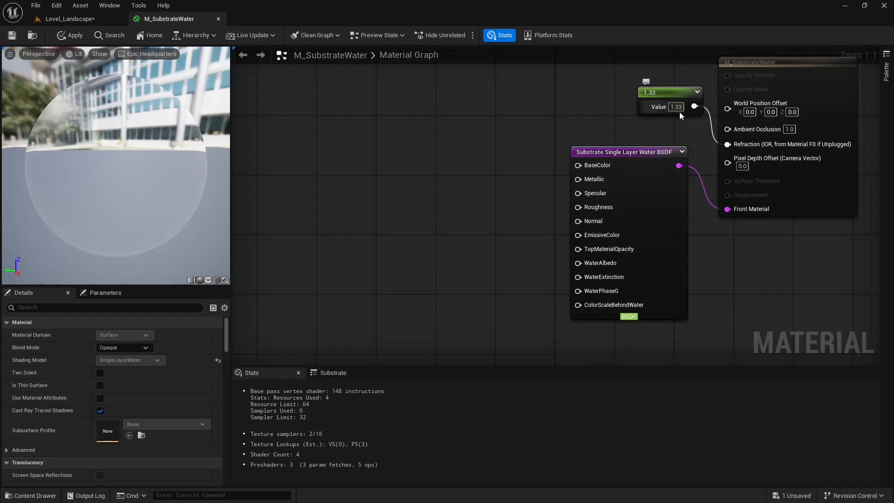
{"action": "right_click_drag", "start_coordinate": [497, 173], "coordinate": [586, 185]}
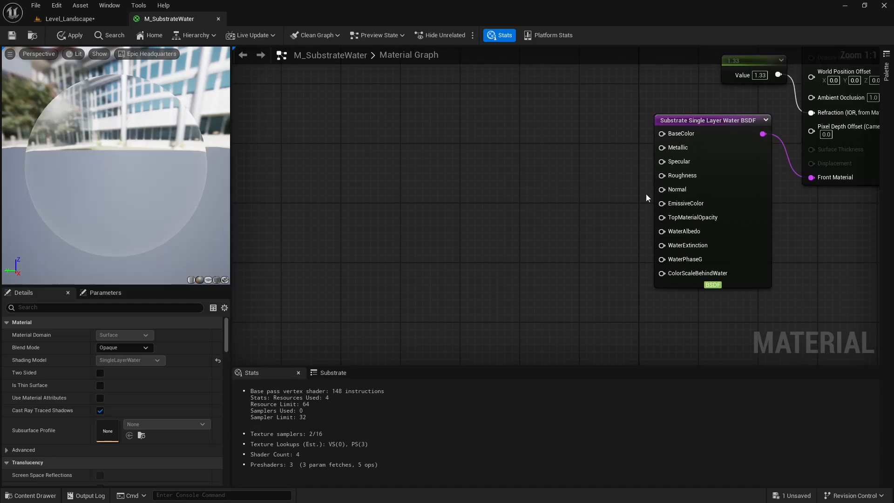
{"action": "right_click_drag", "start_coordinate": [593, 200], "coordinate": [566, 196]}
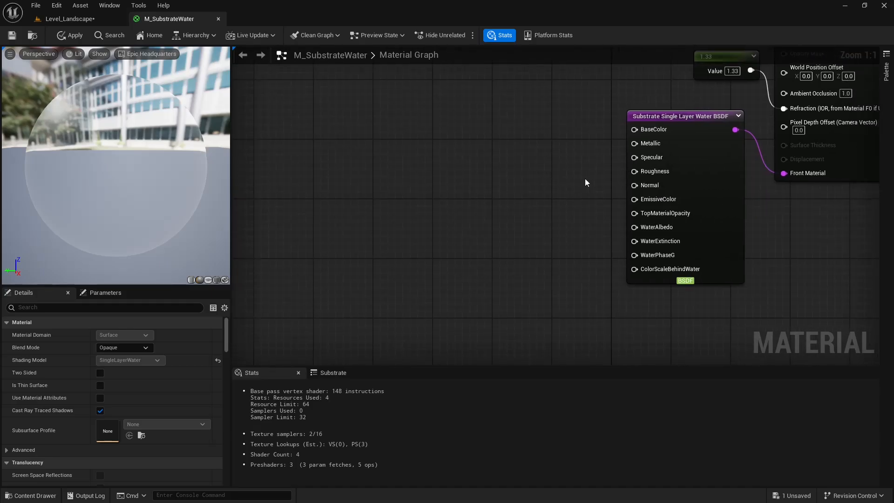
{"action": "key", "text": "1"}
{"action": "left_click", "coordinate": [550, 166]}
{"action": "left_click_drag", "start_coordinate": [581, 175], "coordinate": [540, 180]}
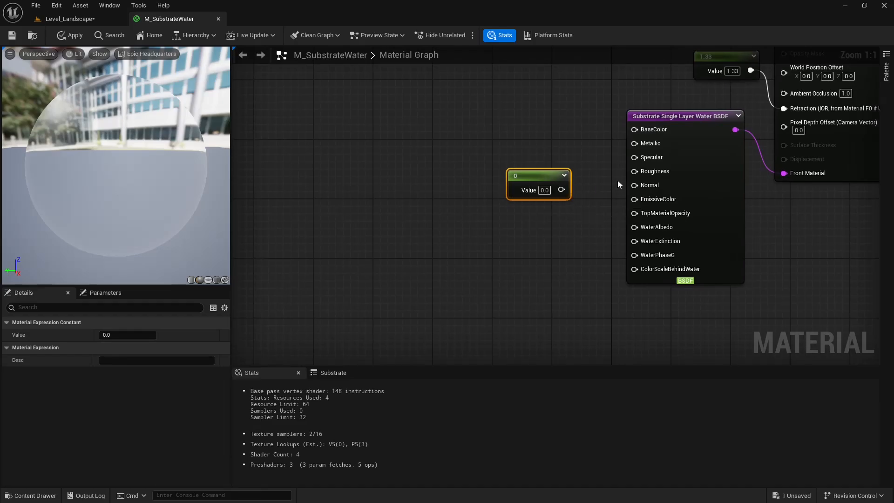
{"action": "left_click_drag", "start_coordinate": [562, 190], "coordinate": [641, 175]}
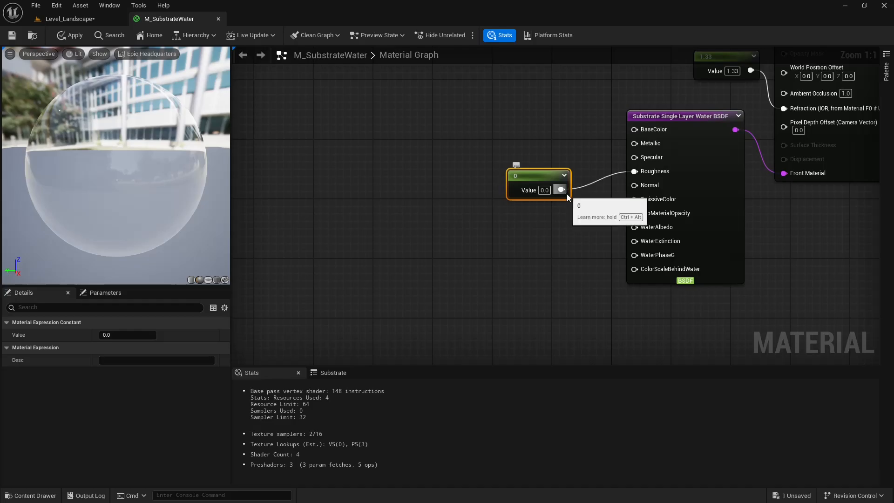
Connect the 0 constant to the BSDF's TopMaterialOpacity input as well and move the constant closer to the BSDF node.
{"action": "left_click_drag", "start_coordinate": [566, 193], "coordinate": [669, 222]}
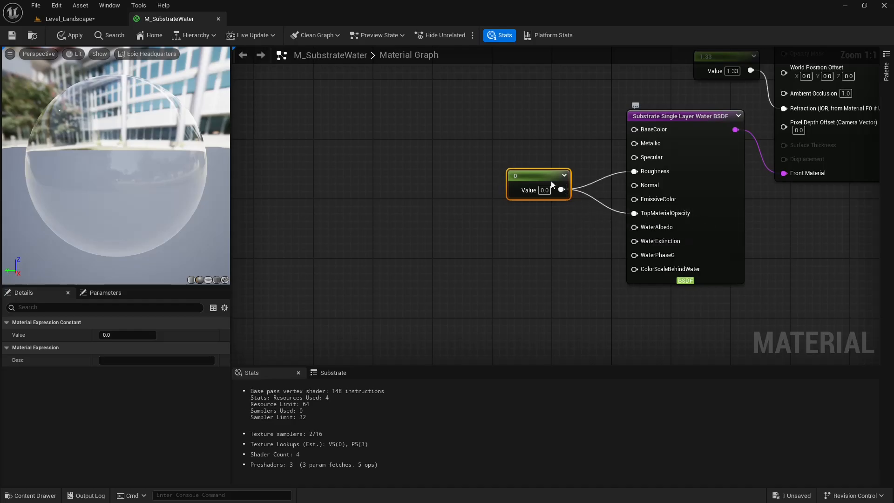
{"action": "left_click_drag", "start_coordinate": [526, 172], "coordinate": [565, 187]}
{"action": "right_click_drag", "start_coordinate": [552, 230], "coordinate": [552, 181]}
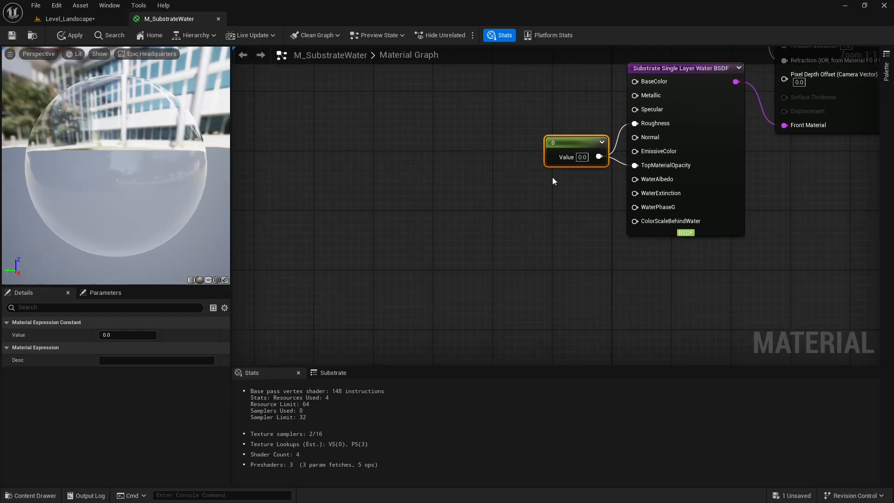
Examine the smooth water surface and its reflections on the material preview sphere.
{"action": "right_click", "coordinate": [515, 140]}
{"action": "left_click", "coordinate": [493, 123]}
{"action": "right_click_drag", "start_coordinate": [487, 124], "coordinate": [490, 140]}
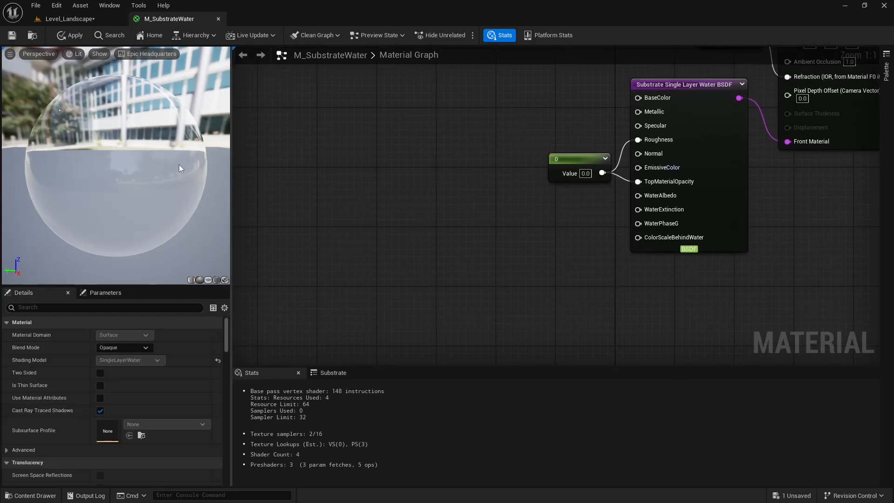
{"action": "scroll", "coordinate": [174, 175], "scroll_direction": "down", "scroll_amount": 1}
{"action": "scroll", "coordinate": [135, 173], "scroll_direction": "down", "scroll_amount": 1}
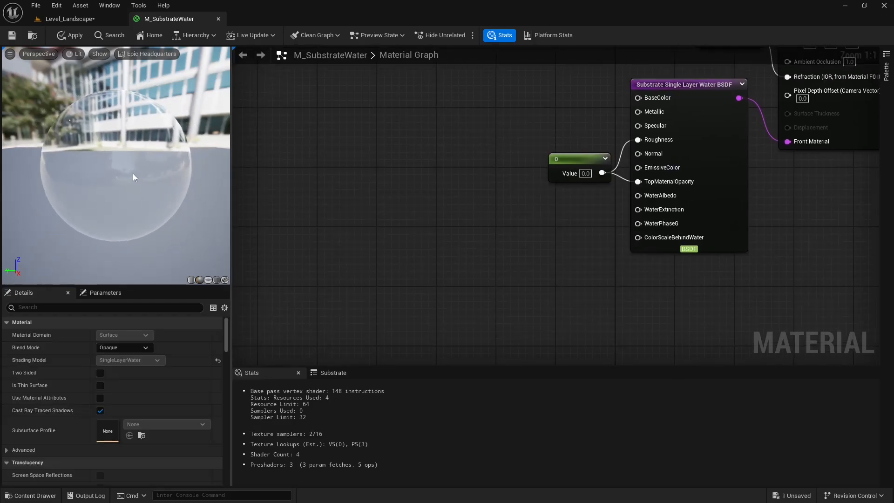
{"action": "left_click_drag", "start_coordinate": [133, 173], "coordinate": [137, 177]}
{"action": "scroll", "coordinate": [137, 177], "scroll_direction": "up", "scroll_amount": 2}
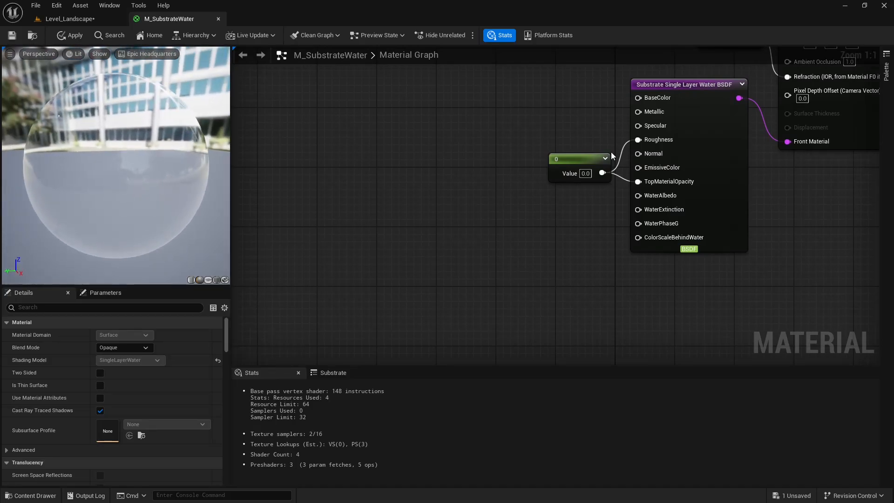
{"action": "right_click_drag", "start_coordinate": [501, 139], "coordinate": [482, 167]}
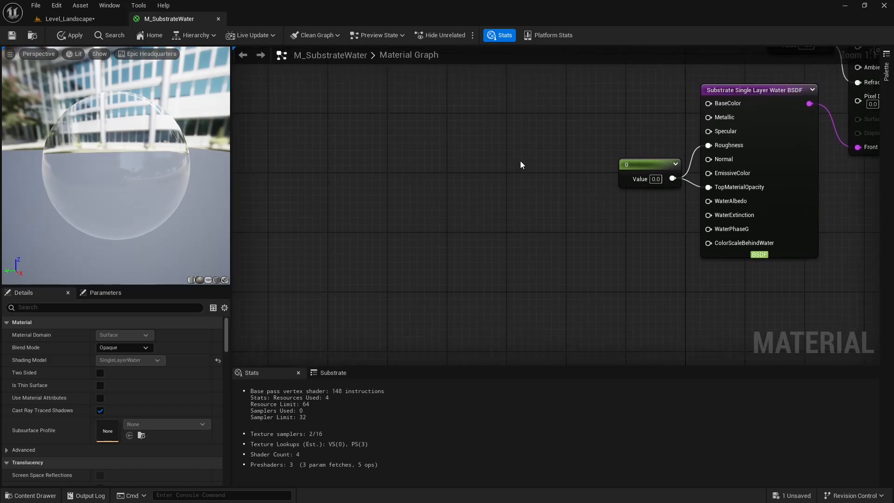
{"action": "scroll", "coordinate": [134, 174], "scroll_direction": "up", "scroll_amount": 2}
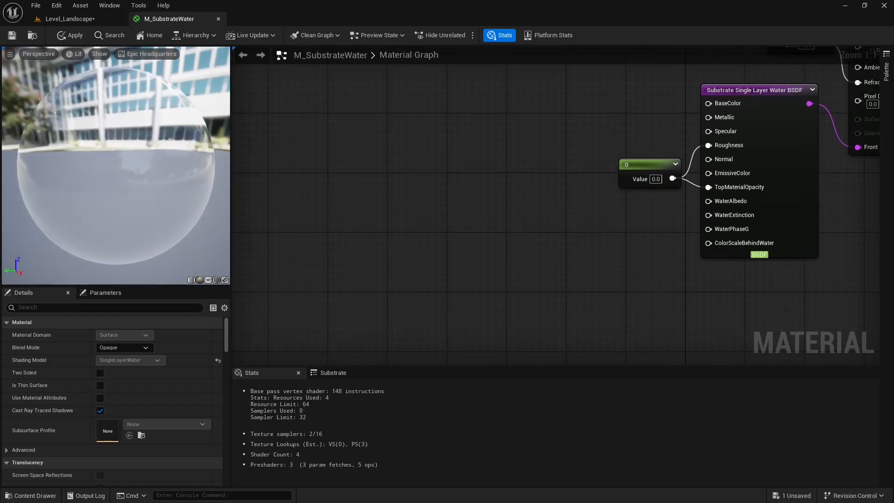
{"action": "right_click_drag", "start_coordinate": [617, 173], "coordinate": [642, 195]}
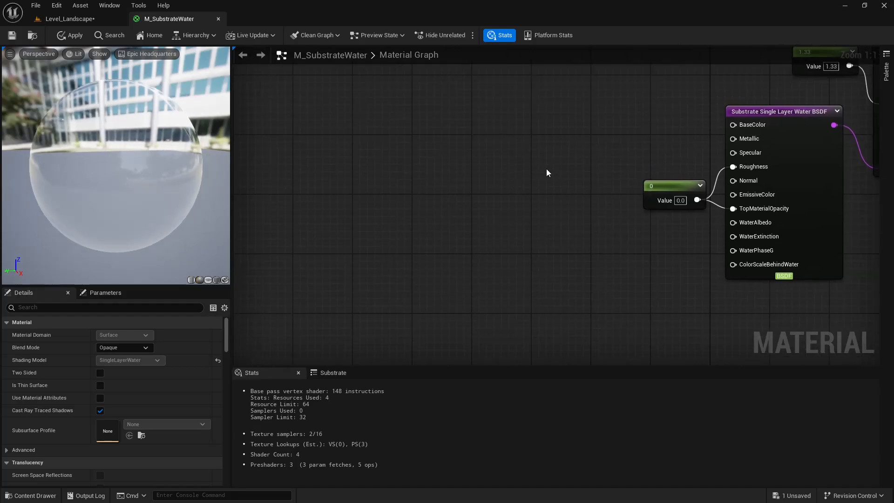
Add a Texture Sample node to the graph and assign the water_n normal texture to it.
{"action": "right_click", "coordinate": [503, 169]}
{"action": "left_click", "coordinate": [519, 161]}
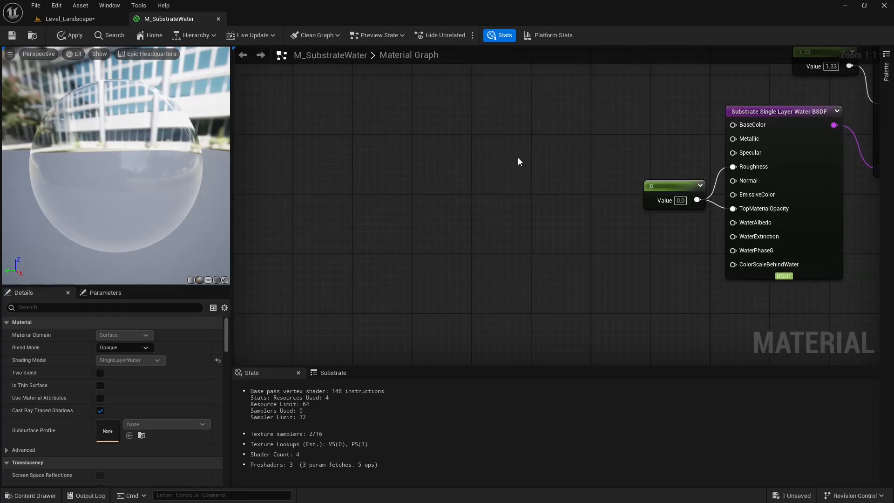
{"action": "left_click", "coordinate": [507, 183]}
{"action": "right_click_drag", "start_coordinate": [552, 147], "coordinate": [530, 107]}
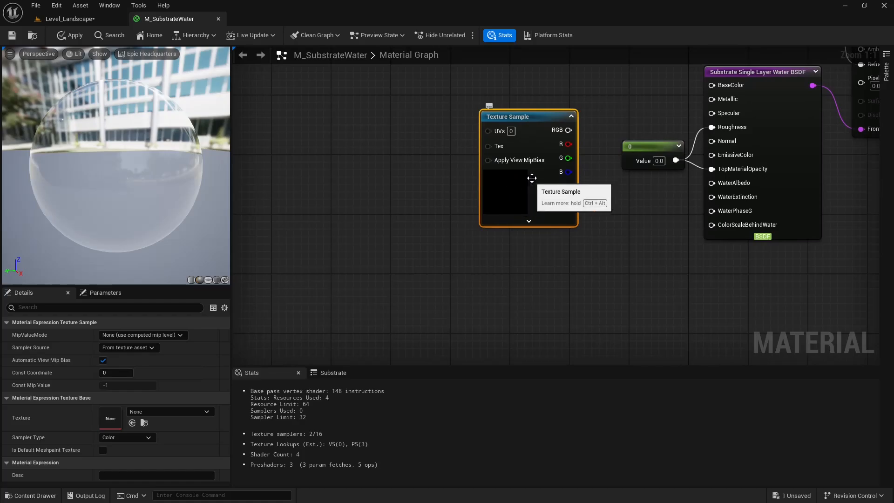
{"action": "left_click", "coordinate": [182, 411]}
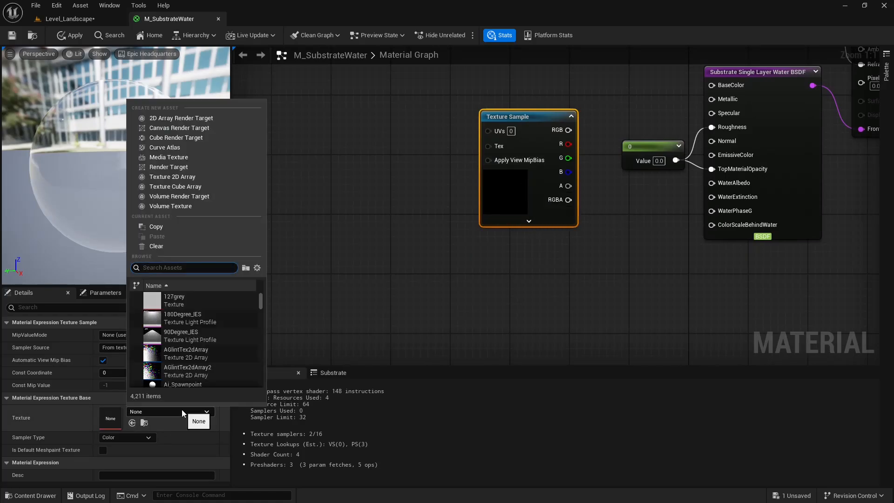
{"action": "type", "text": "water"}
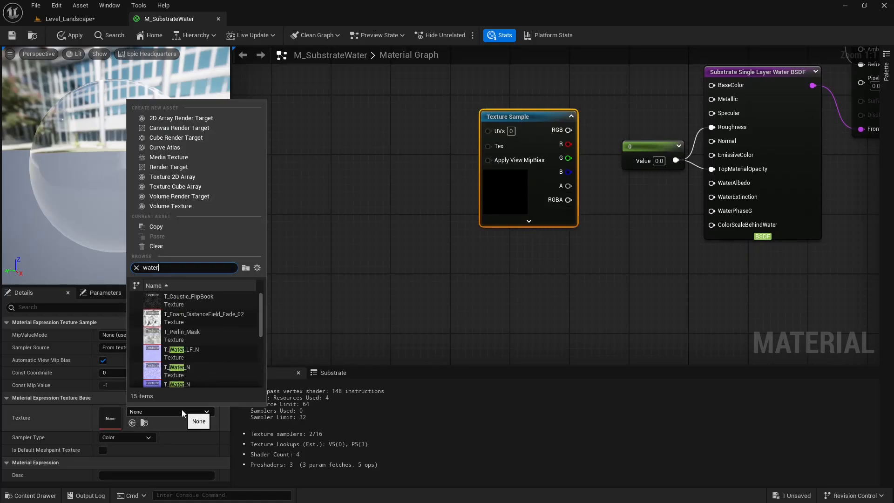
{"action": "type", "text": "_n"}
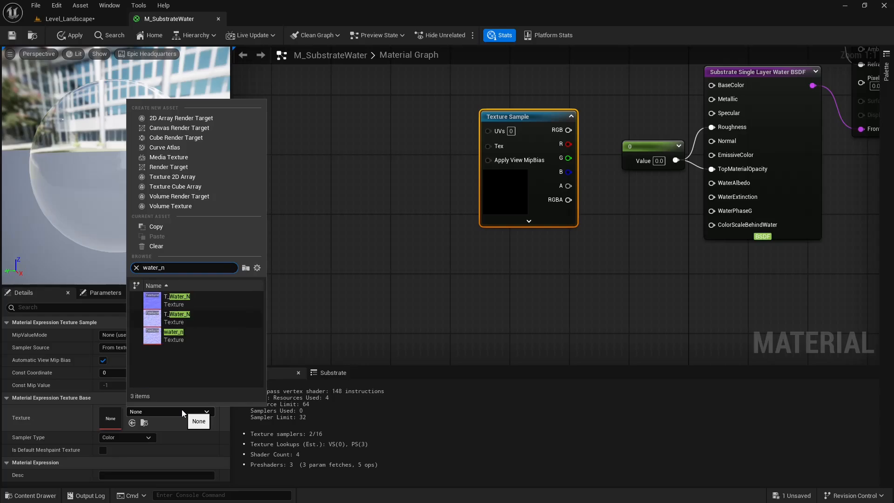
{"action": "left_click", "coordinate": [191, 334]}
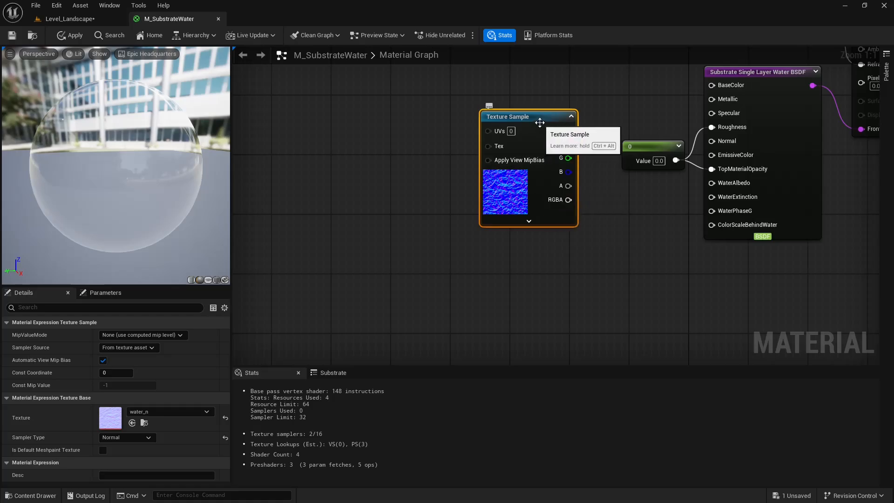
Connect the Texture Sample's RGB output to the Normal input of the Single Layer Water BSDF and reposition the sample node.
{"action": "left_click_drag", "start_coordinate": [540, 122], "coordinate": [719, 142]}
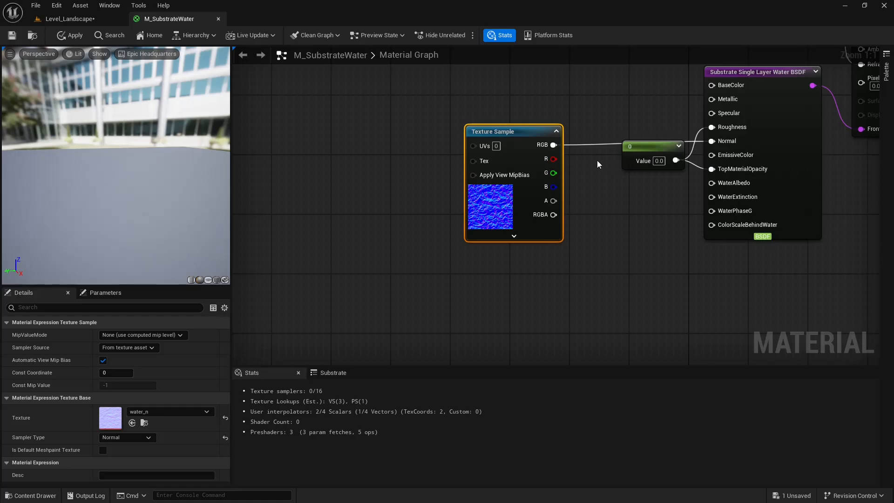
{"action": "right_click_drag", "start_coordinate": [581, 165], "coordinate": [628, 173]}
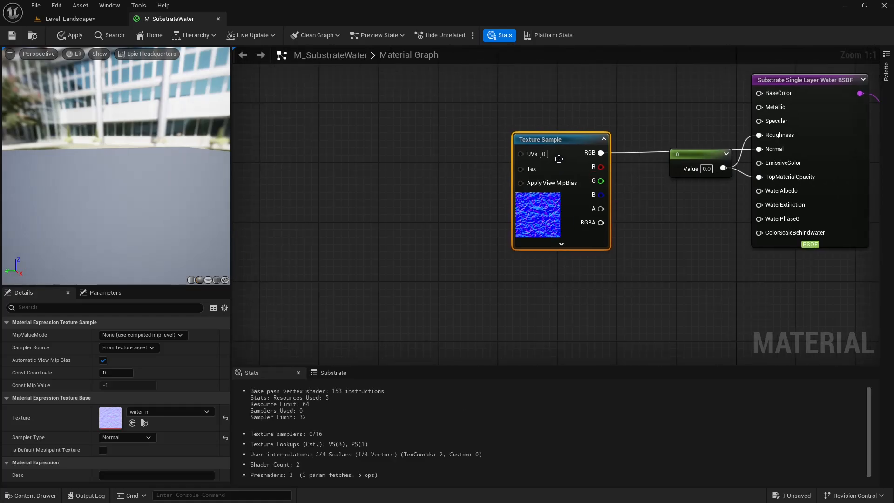
{"action": "left_click_drag", "start_coordinate": [571, 156], "coordinate": [557, 155]}
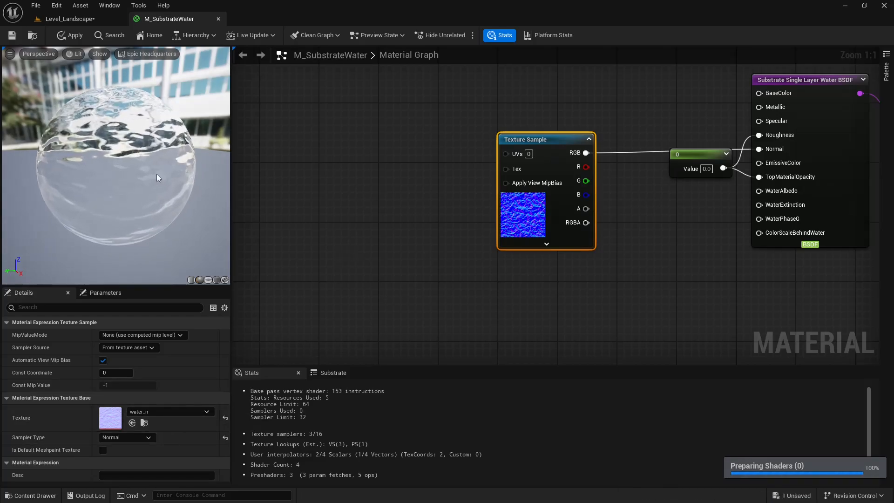
Examine how the water normal texture affects the surface of the material preview sphere.
{"action": "left_click_drag", "start_coordinate": [156, 174], "coordinate": [201, 175]}
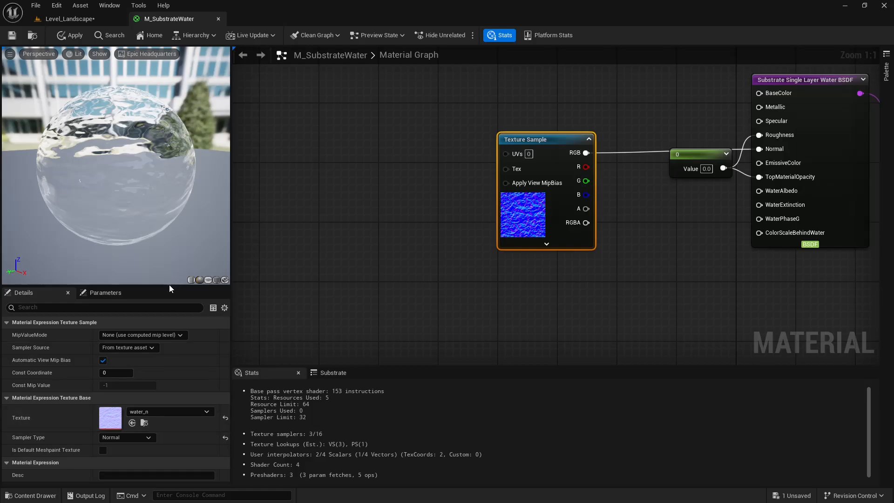
{"action": "left_click_drag", "start_coordinate": [169, 286], "coordinate": [168, 266]}
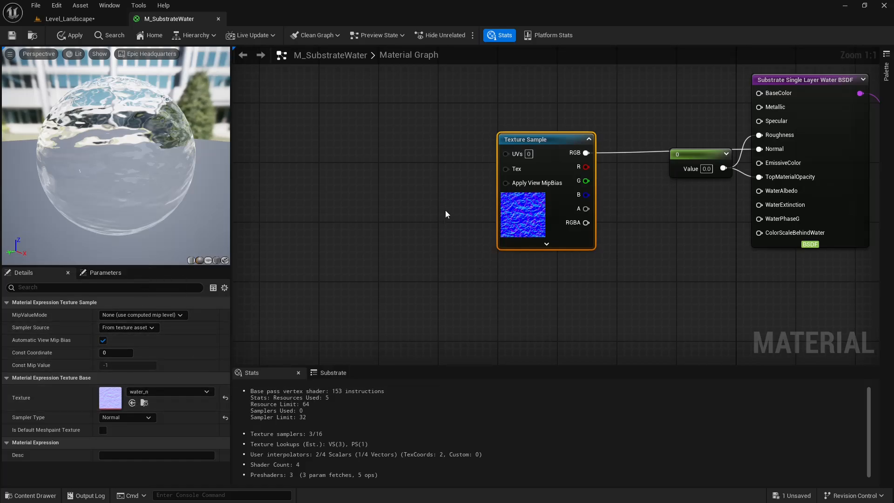
{"action": "right_click_drag", "start_coordinate": [439, 196], "coordinate": [457, 218]}
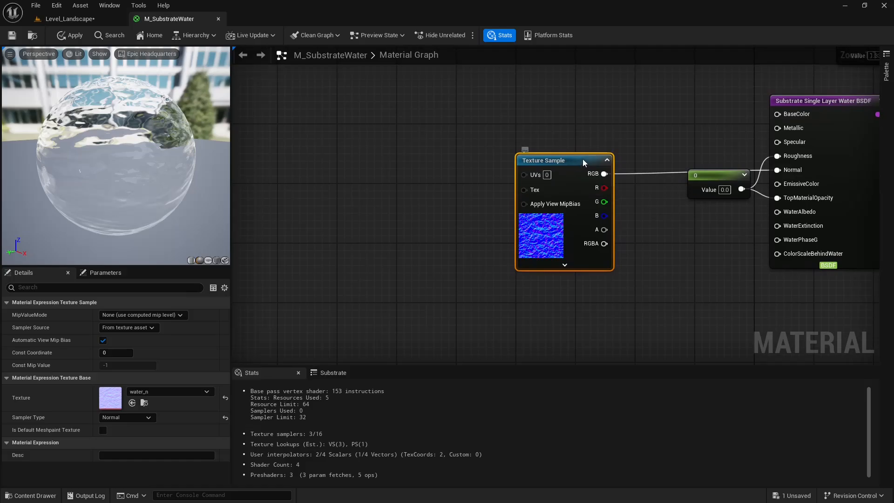
{"action": "left_click_drag", "start_coordinate": [584, 162], "coordinate": [587, 157]}
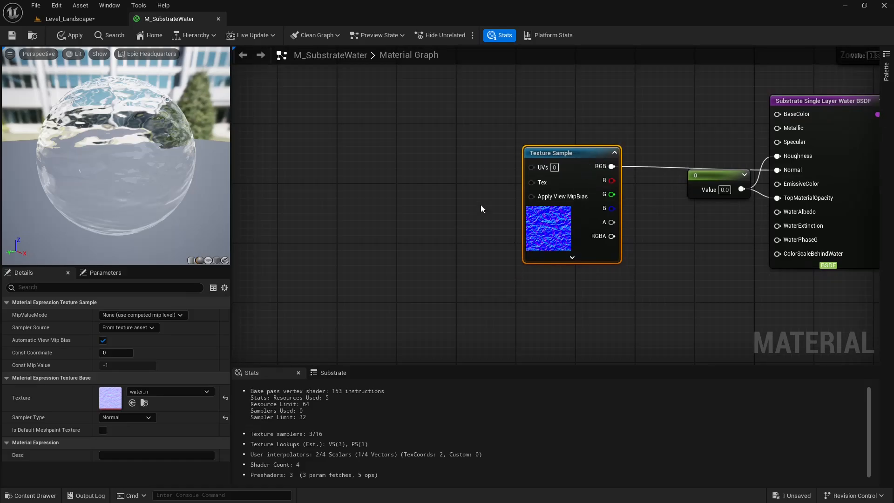
{"action": "right_click_drag", "start_coordinate": [486, 209], "coordinate": [486, 173]}
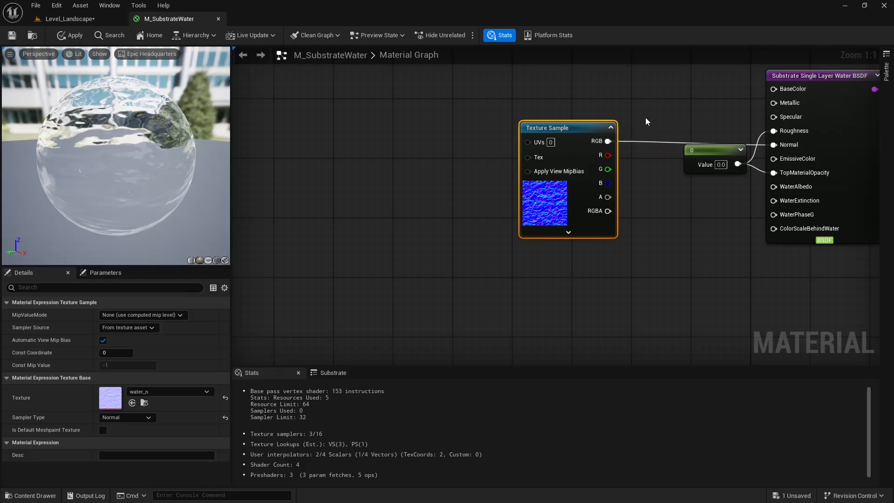
{"action": "right_click_drag", "start_coordinate": [650, 110], "coordinate": [646, 131]}
{"action": "left_click_drag", "start_coordinate": [571, 161], "coordinate": [571, 169]}
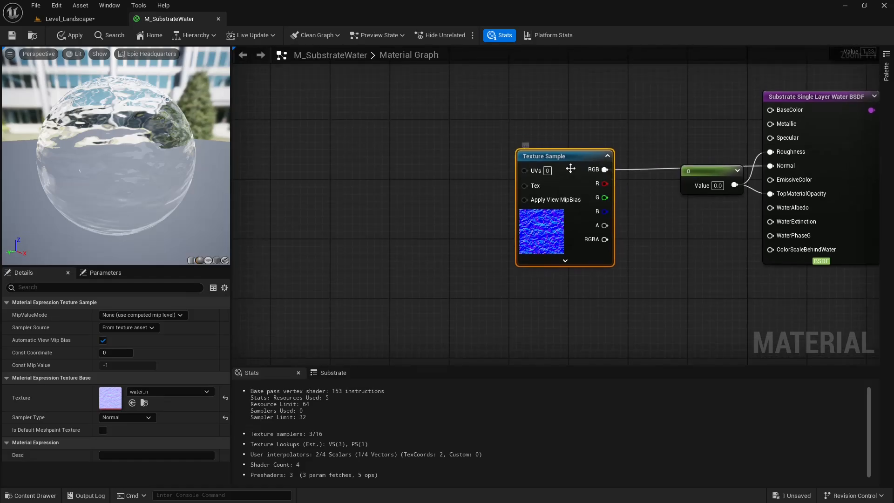
{"action": "right_click_drag", "start_coordinate": [668, 127], "coordinate": [630, 126]}
{"action": "left_click_drag", "start_coordinate": [578, 187], "coordinate": [556, 179]}
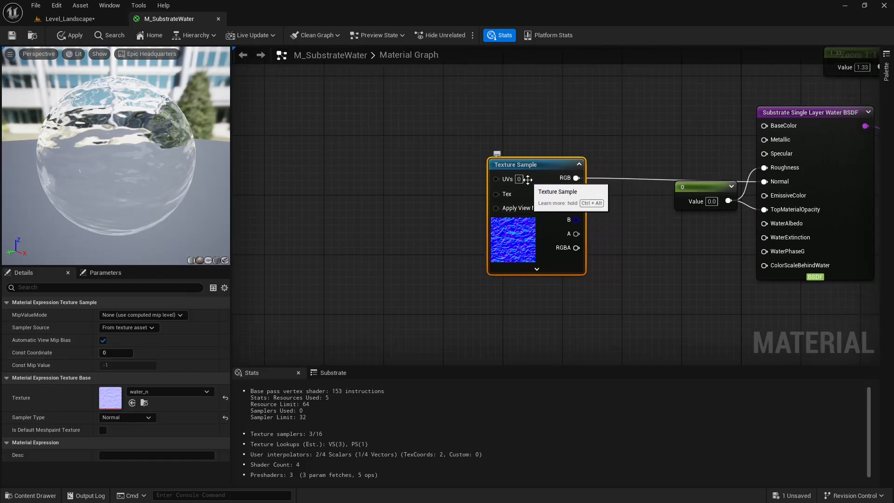
{"action": "right_click_drag", "start_coordinate": [446, 192], "coordinate": [468, 191]}
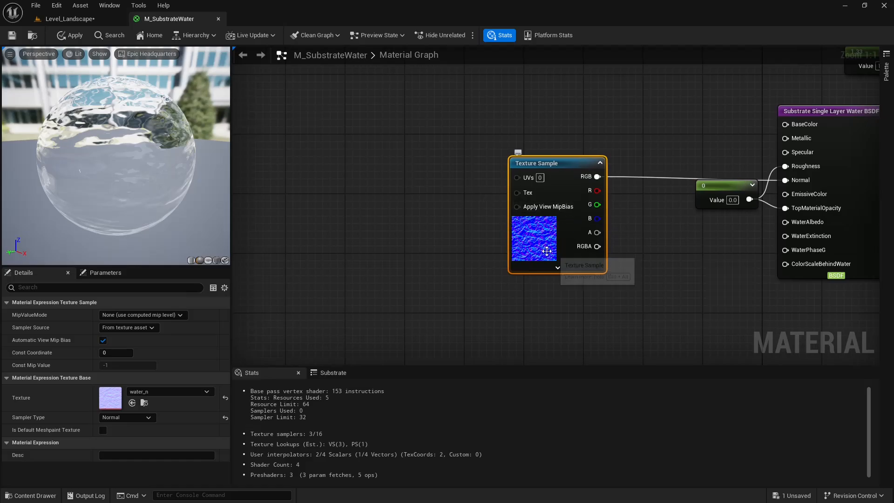
Add a Panner node and connect its output to the Texture Sample's UVs input.
{"action": "right_click_drag", "start_coordinate": [477, 171], "coordinate": [501, 172]}
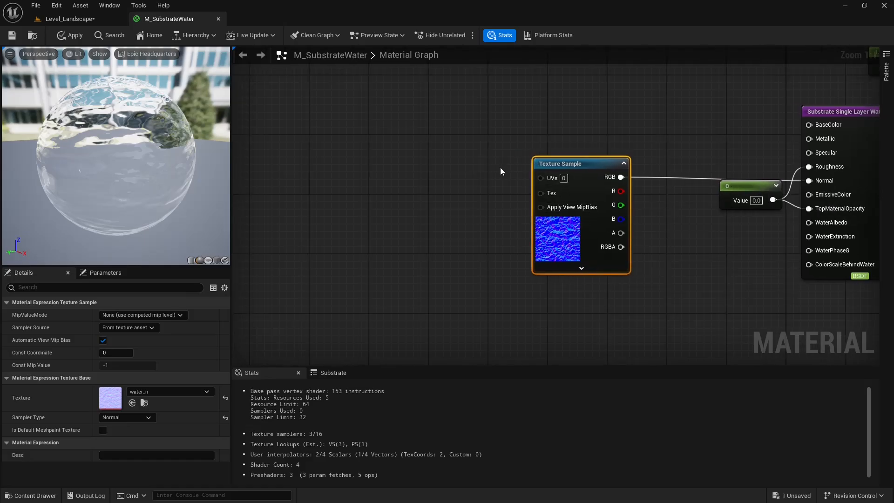
{"action": "right_click_drag", "start_coordinate": [430, 188], "coordinate": [467, 185]}
{"action": "left_click", "coordinate": [461, 177]}
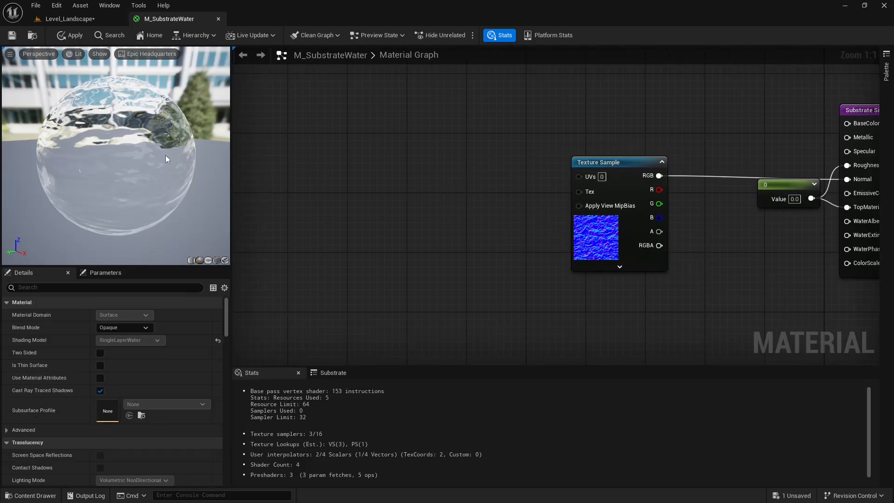
{"action": "key", "text": "p"}
{"action": "left_click", "coordinate": [503, 177]}
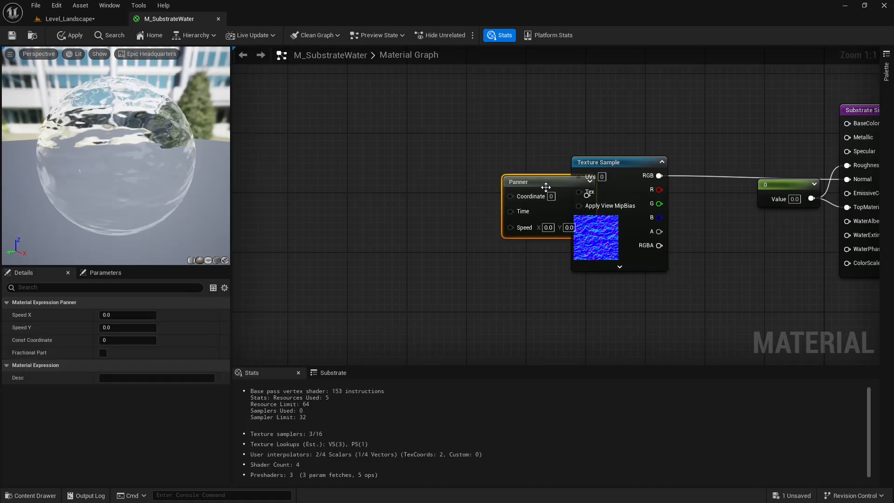
{"action": "left_click_drag", "start_coordinate": [545, 187], "coordinate": [582, 181]}
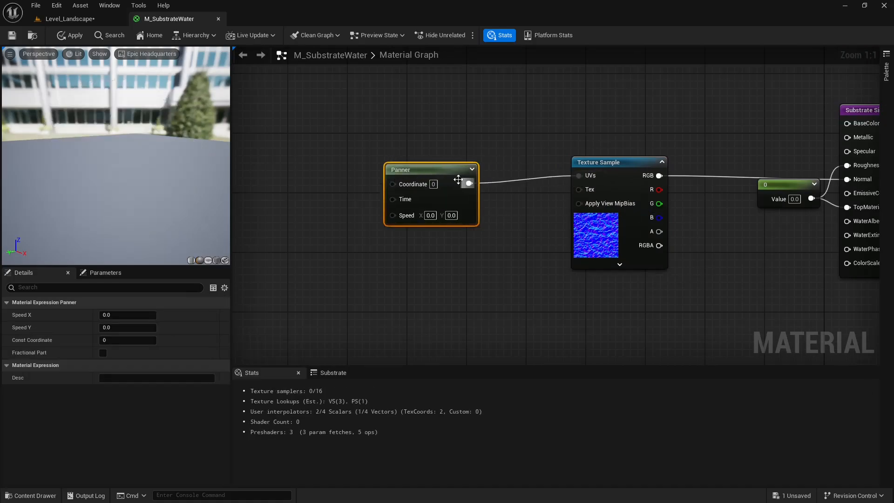
Place the Panner directly beside the Texture Sample and set its Speed X to 0.1.
{"action": "left_click_drag", "start_coordinate": [441, 173], "coordinate": [510, 170]}
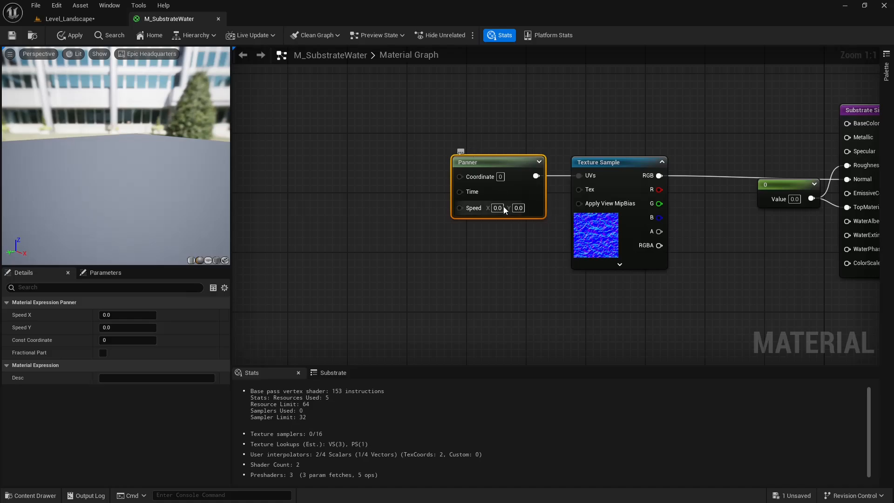
{"action": "type", "text": "0.1"}
{"action": "key", "text": "Return"}
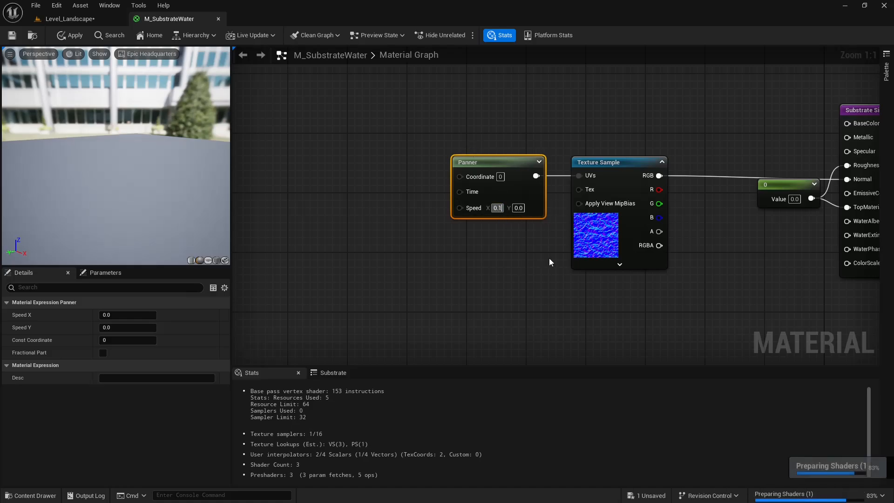
Add a Texture Coordinate node feeding the Panner's Coordinate input, line it up with the Panner and apply the material changes.
{"action": "right_click_drag", "start_coordinate": [423, 134], "coordinate": [463, 157]}
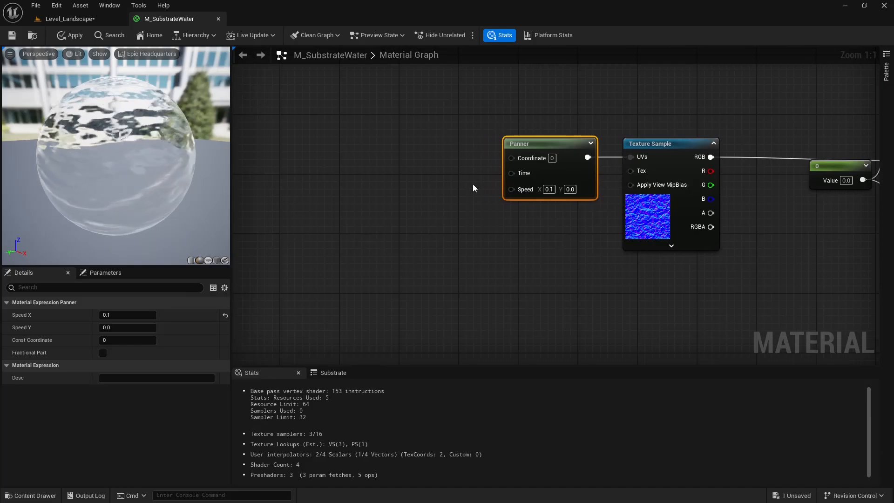
{"action": "left_click", "coordinate": [422, 166]}
{"action": "left_click_drag", "start_coordinate": [436, 172], "coordinate": [377, 146]}
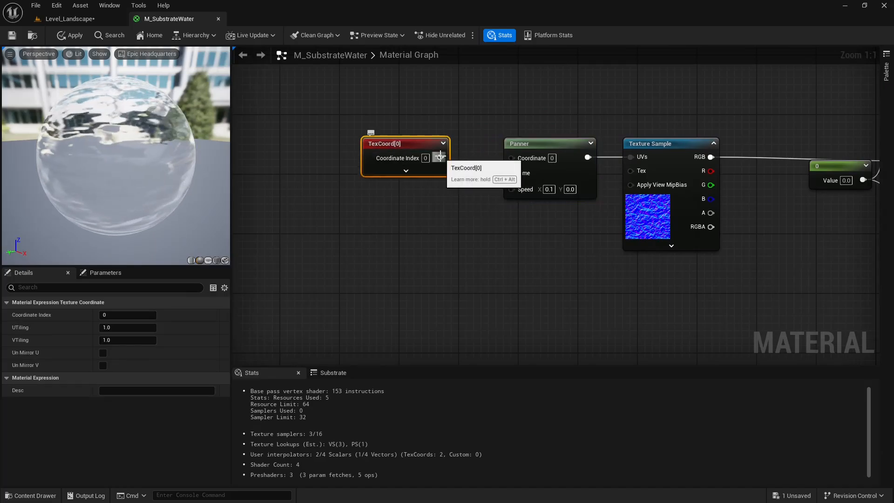
{"action": "left_click_drag", "start_coordinate": [440, 157], "coordinate": [407, 159]}
{"action": "left_click", "coordinate": [507, 114]}
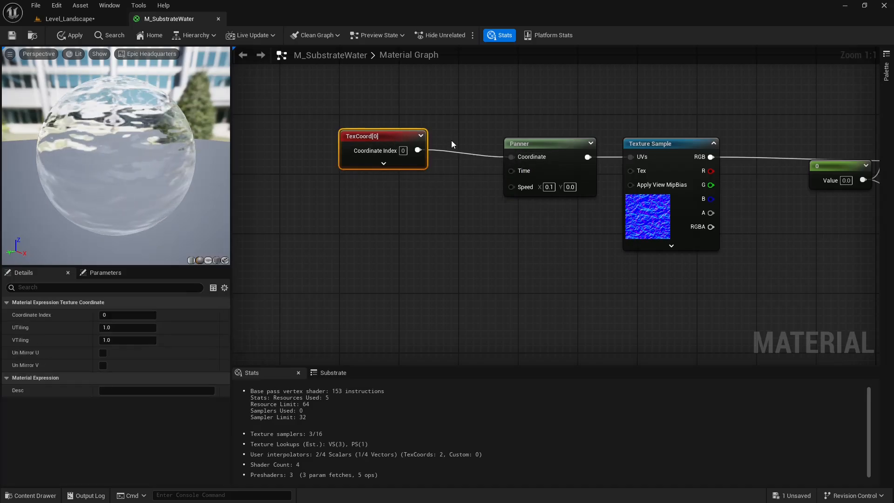
{"action": "right_click_drag", "start_coordinate": [433, 129], "coordinate": [472, 134]}
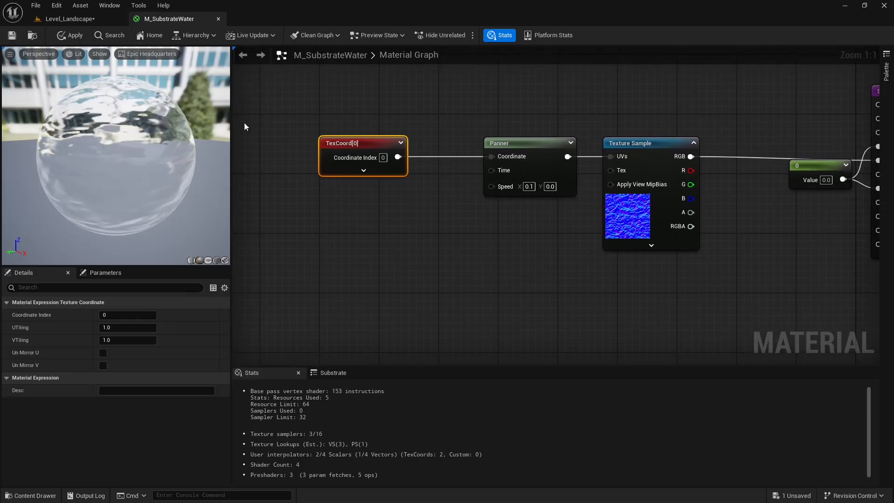
{"action": "left_click", "coordinate": [70, 35]}
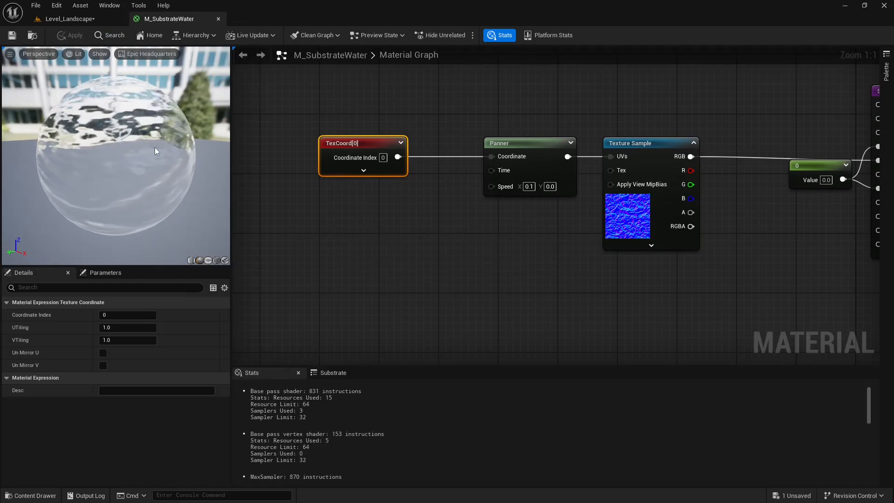
{"action": "right_click_drag", "start_coordinate": [523, 135], "coordinate": [469, 129]}
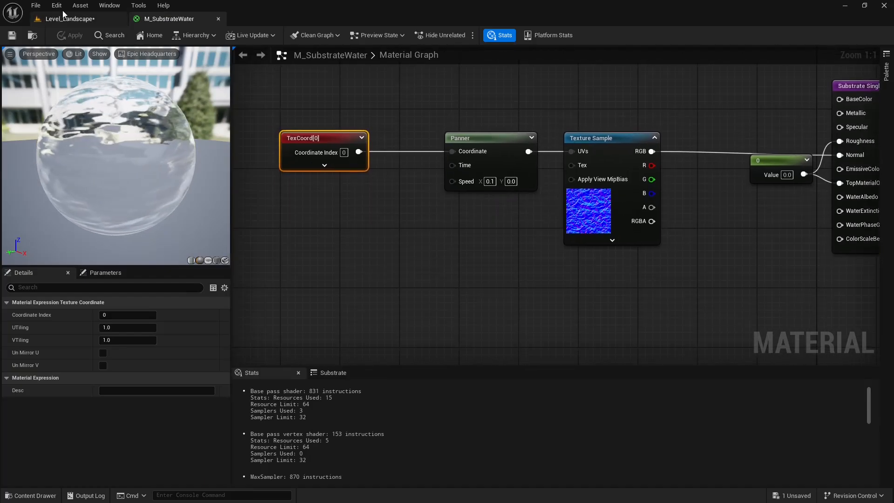
Place a Plane shape in the grassy area of Level_Landscape and scale it up to cover the lake area.
{"action": "left_click", "coordinate": [94, 20]}
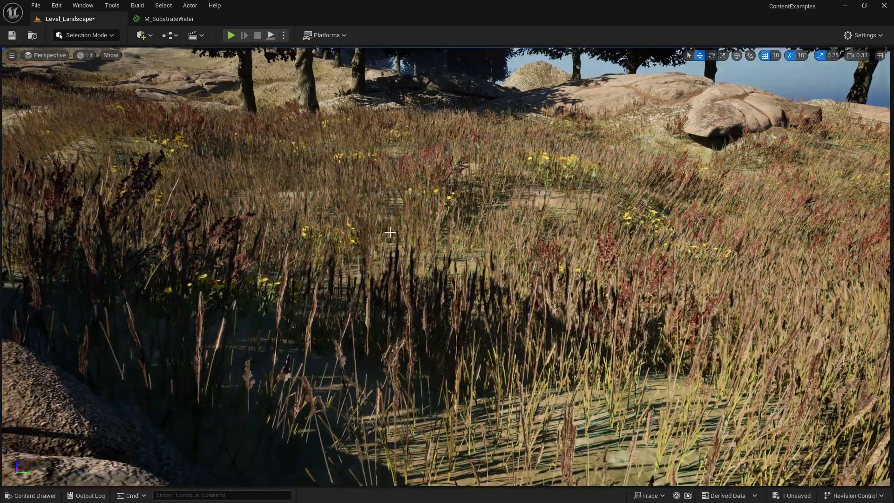
{"action": "left_click", "coordinate": [88, 5]}
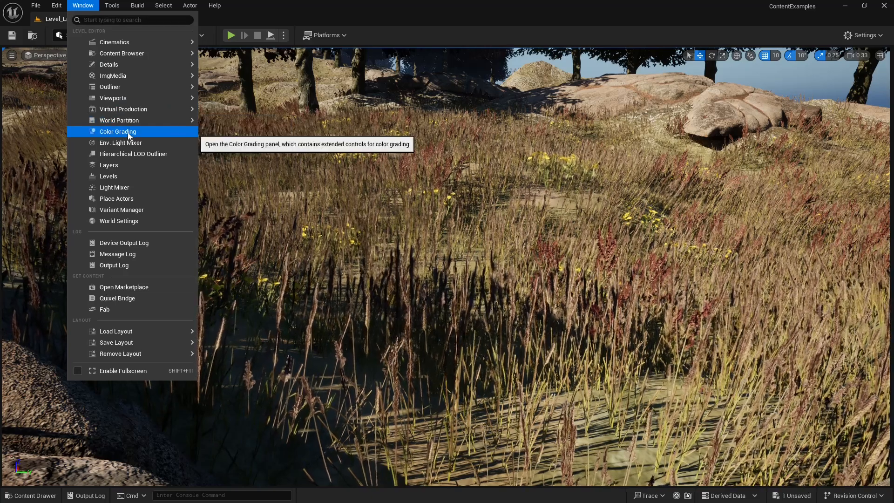
{"action": "left_click", "coordinate": [116, 198]}
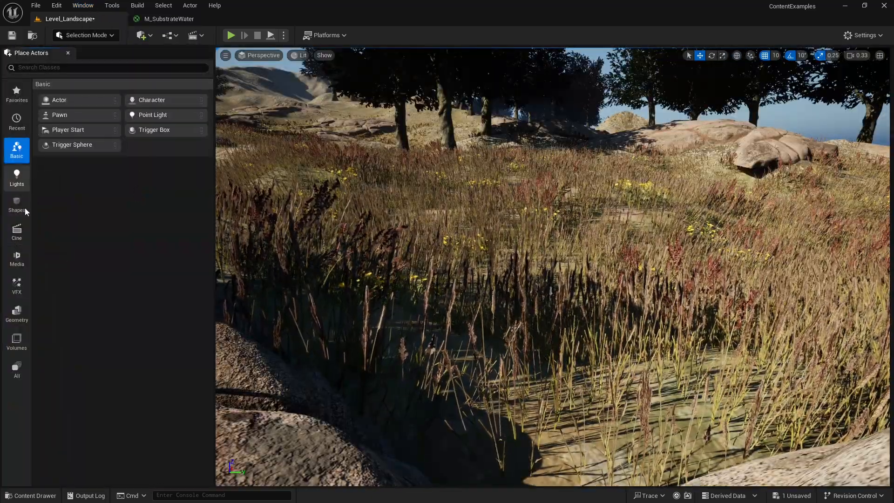
{"action": "left_click", "coordinate": [17, 207]}
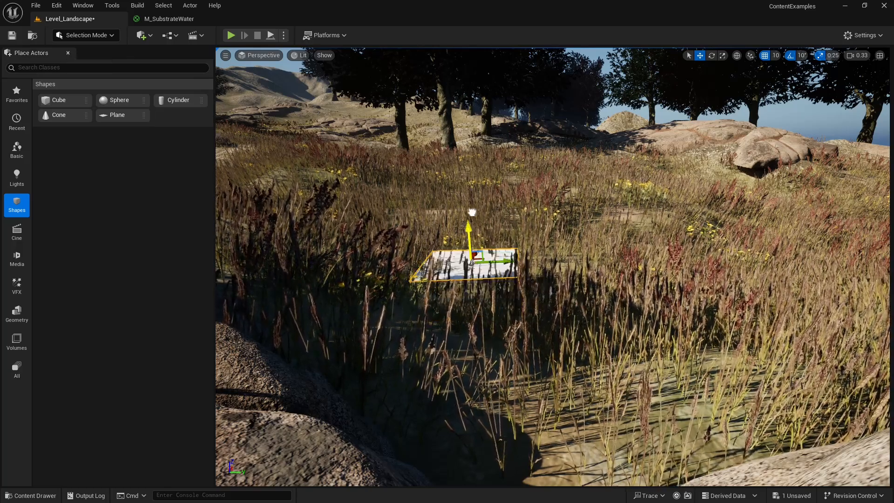
{"action": "left_click", "coordinate": [69, 53]}
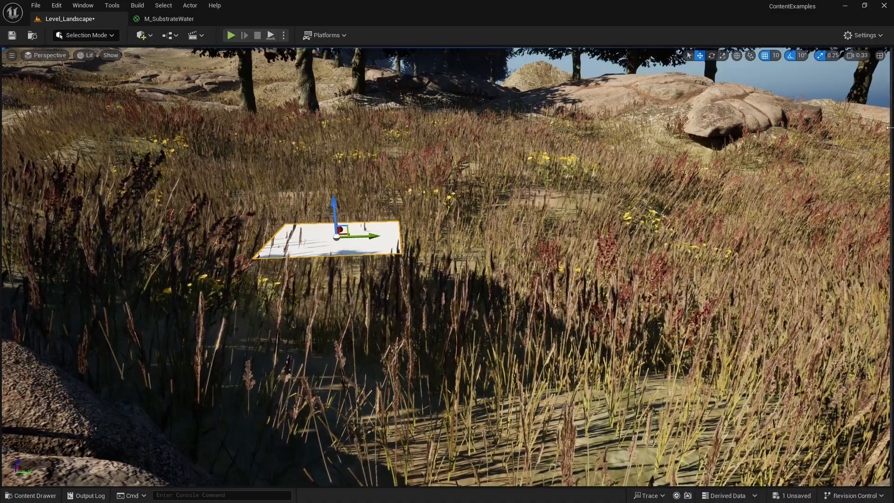
{"action": "left_click_drag", "start_coordinate": [890, 127], "coordinate": [676, 141]}
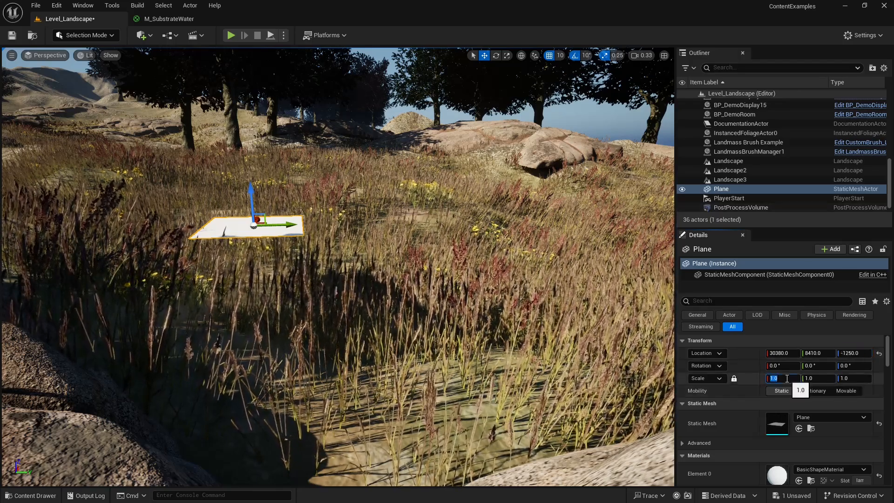
{"action": "key", "text": "Return"}
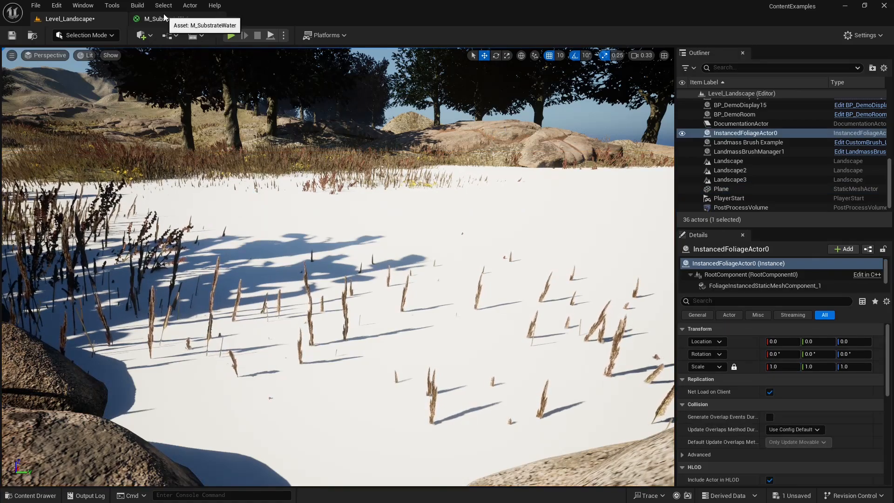
Assign the M_SubstrateWater material from the tutMats folder to the enlarged plane in Level_Landscape.
{"action": "left_click", "coordinate": [163, 18]}
{"action": "left_click", "coordinate": [33, 36]}
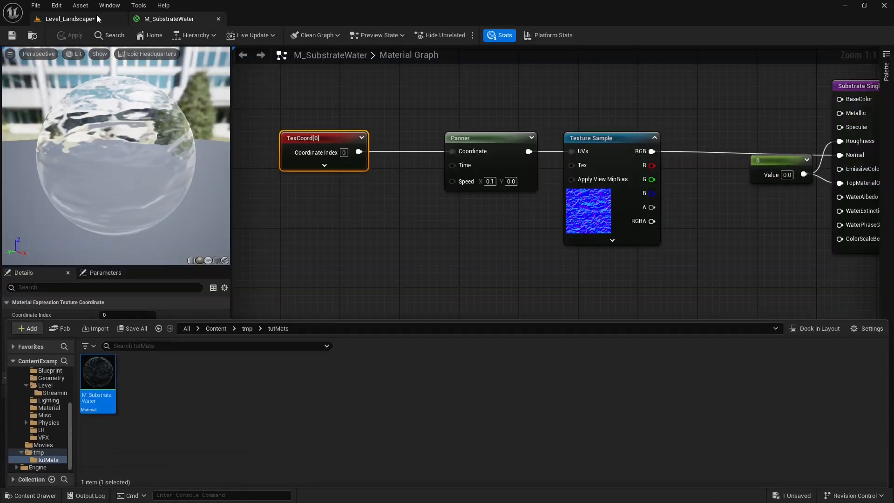
{"action": "left_click", "coordinate": [97, 17]}
{"action": "left_click", "coordinate": [32, 496]}
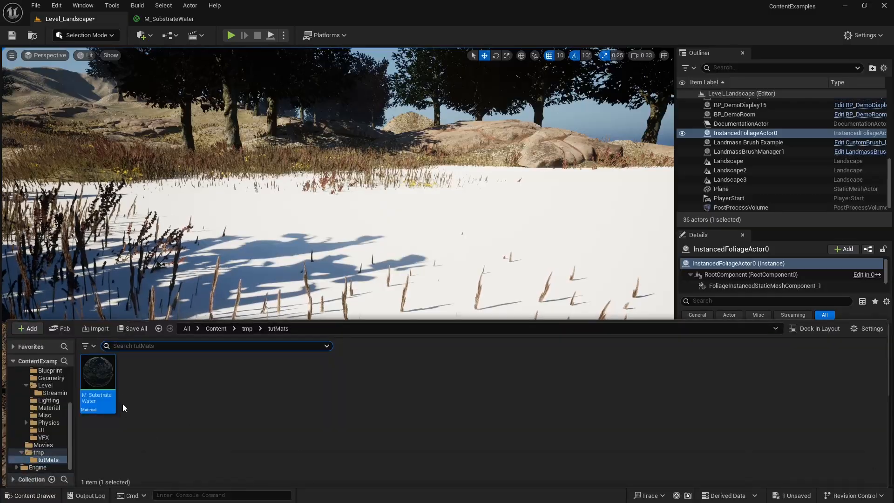
{"action": "left_click_drag", "start_coordinate": [401, 259], "coordinate": [402, 261]}
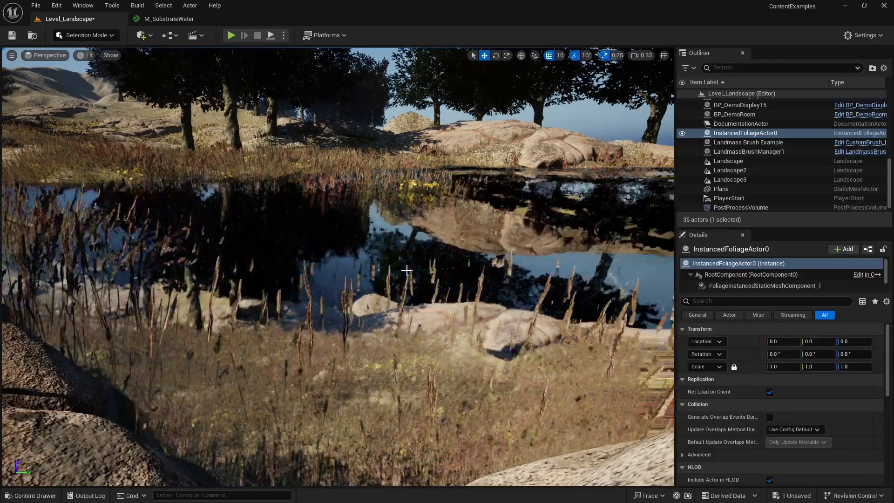
{"action": "right_click_drag", "start_coordinate": [407, 274], "coordinate": [402, 253]}
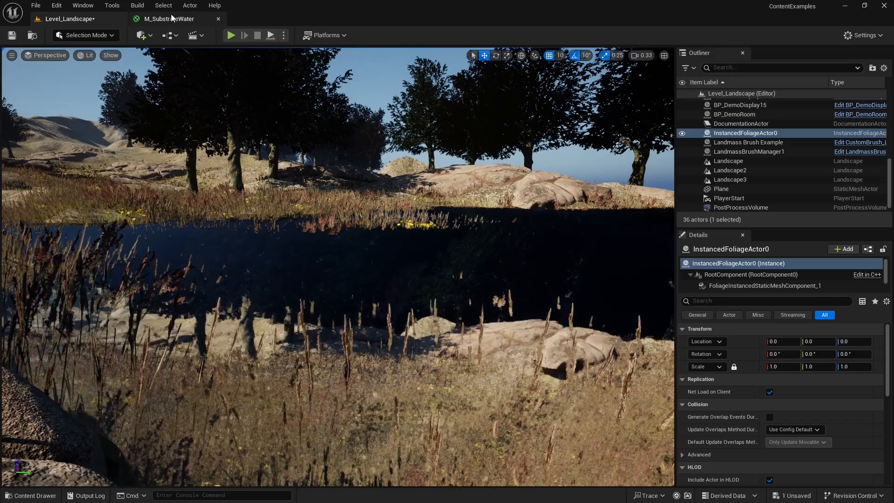
Make room between the material's TexCoord and Panner nodes and add a Multiply node fed by the TexCoord output.
{"action": "left_click", "coordinate": [169, 18]}
{"action": "right_click_drag", "start_coordinate": [388, 180], "coordinate": [489, 175]}
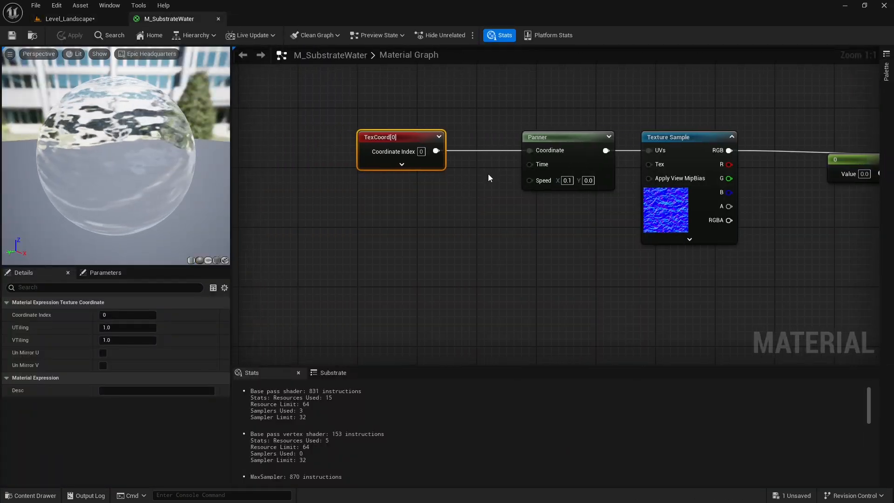
{"action": "left_click_drag", "start_coordinate": [545, 132], "coordinate": [515, 132]}
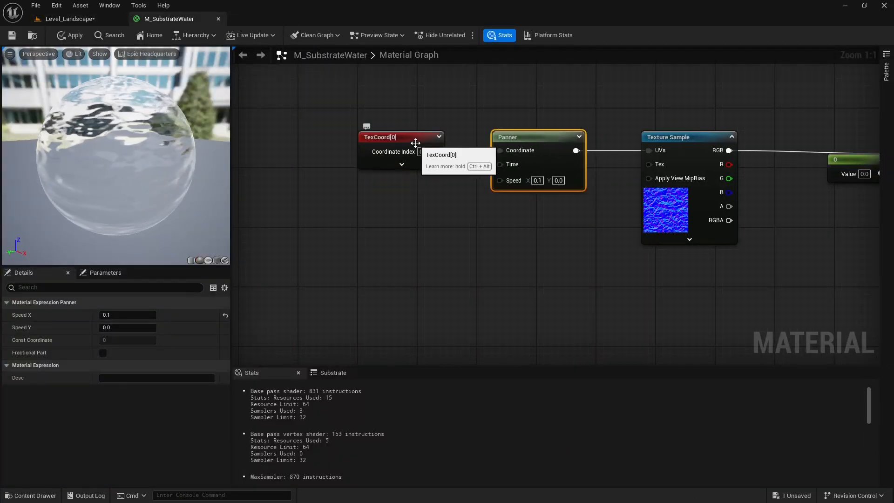
{"action": "left_click_drag", "start_coordinate": [414, 140], "coordinate": [453, 218]}
{"action": "type", "text": "mult"}
{"action": "key", "text": "Return"}
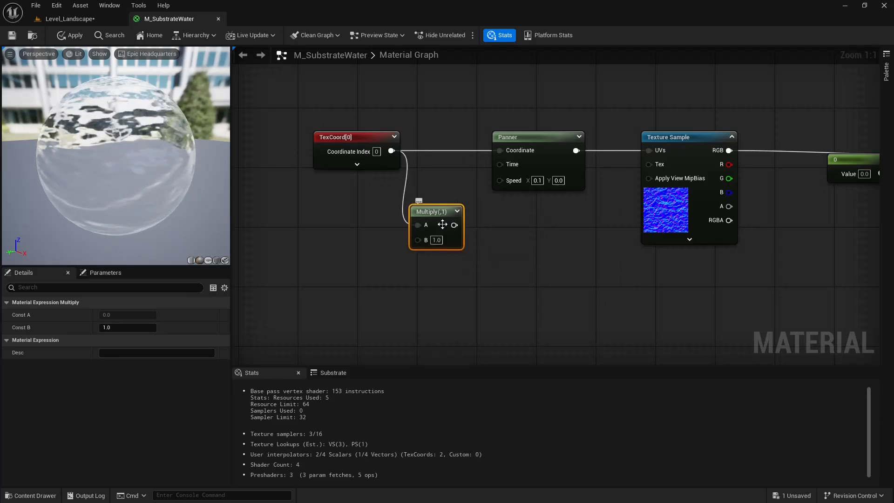
Set the Multiply node's B value to 100 and connect its output to the Panner's Coordinate input, placing it between the two nodes.
{"action": "left_click", "coordinate": [441, 242]}
{"action": "type", "text": "10"}
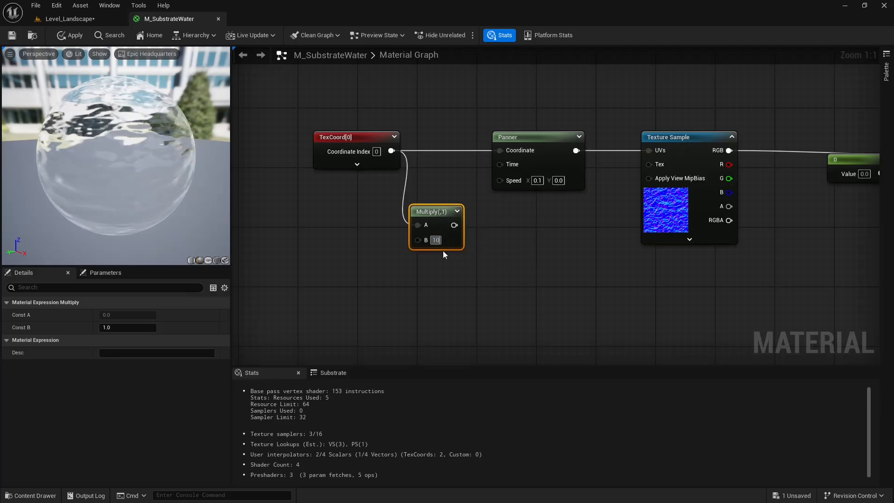
{"action": "type", "text": "0"}
{"action": "key", "text": "Return"}
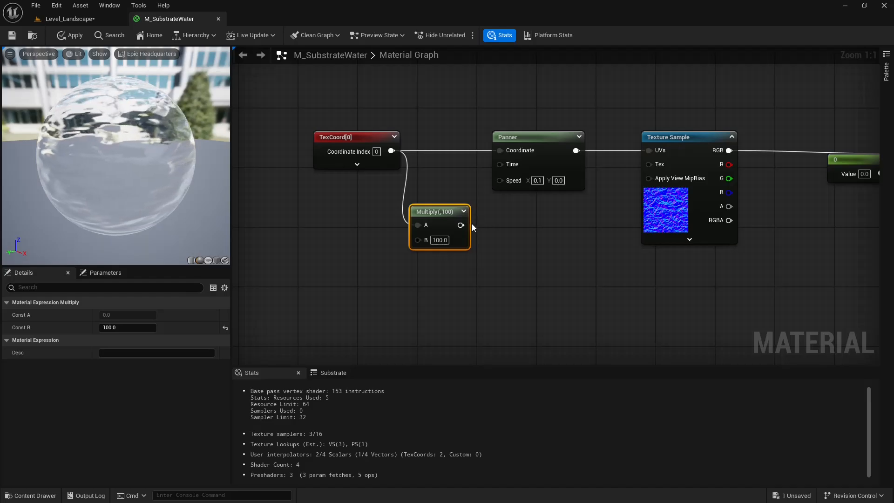
{"action": "left_click_drag", "start_coordinate": [462, 225], "coordinate": [502, 151]}
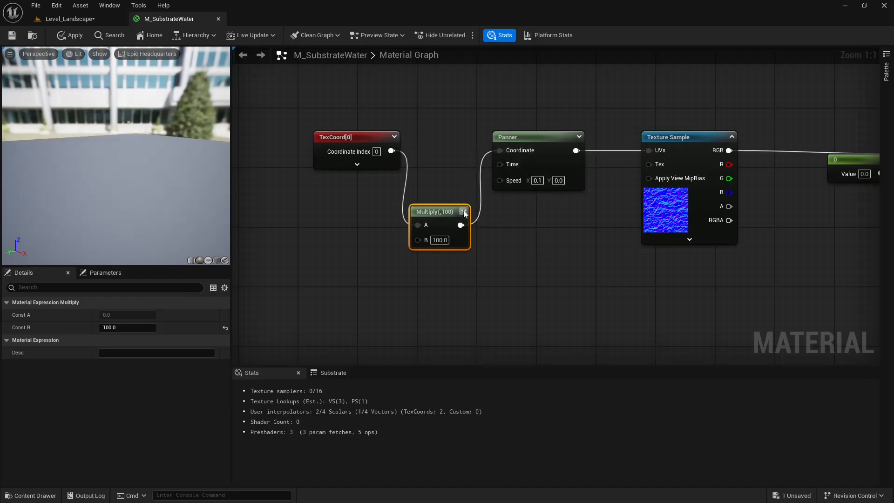
{"action": "left_click_drag", "start_coordinate": [449, 209], "coordinate": [449, 157]}
{"action": "left_click_drag", "start_coordinate": [329, 139], "coordinate": [277, 139]}
{"action": "left_click_drag", "start_coordinate": [435, 160], "coordinate": [389, 141]}
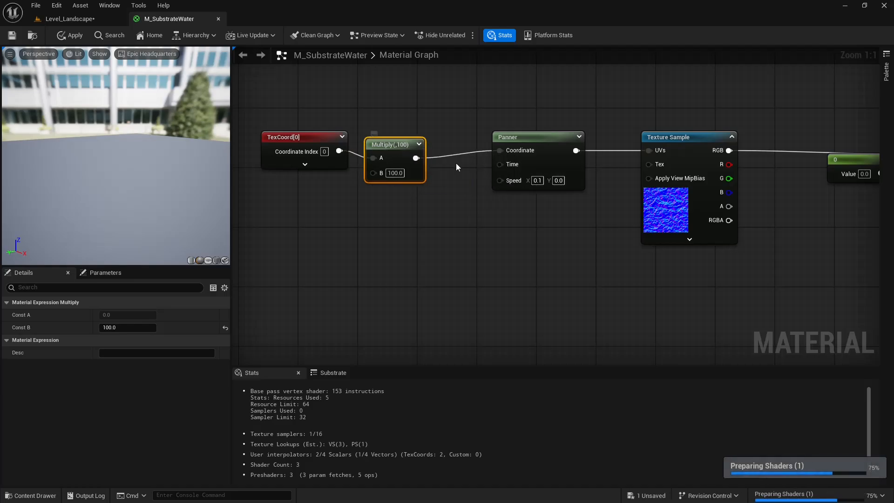
Set the Panner's Speed X to 0.035, straighten the Multiply node's connections and apply the material changes.
{"action": "type", "text": "0"}
{"action": "key", "text": "Return"}
{"action": "type", "text": "35"}
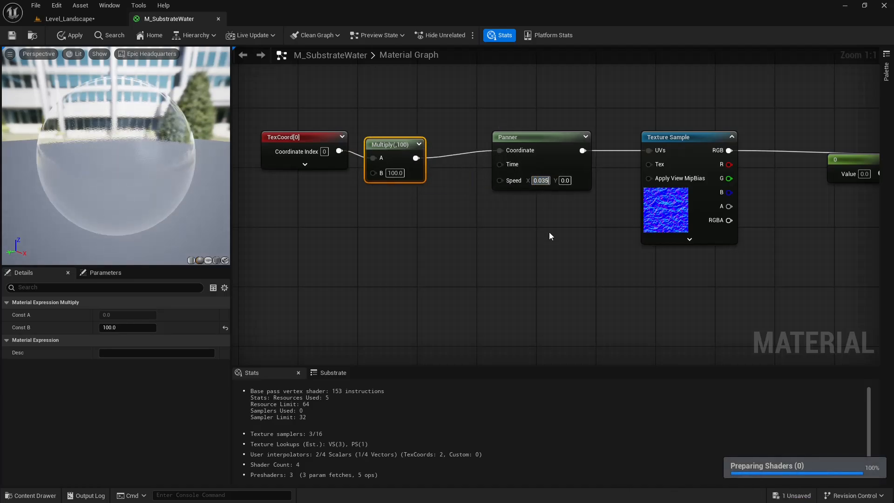
{"action": "key", "text": "Return"}
{"action": "left_click_drag", "start_coordinate": [403, 151], "coordinate": [440, 144]}
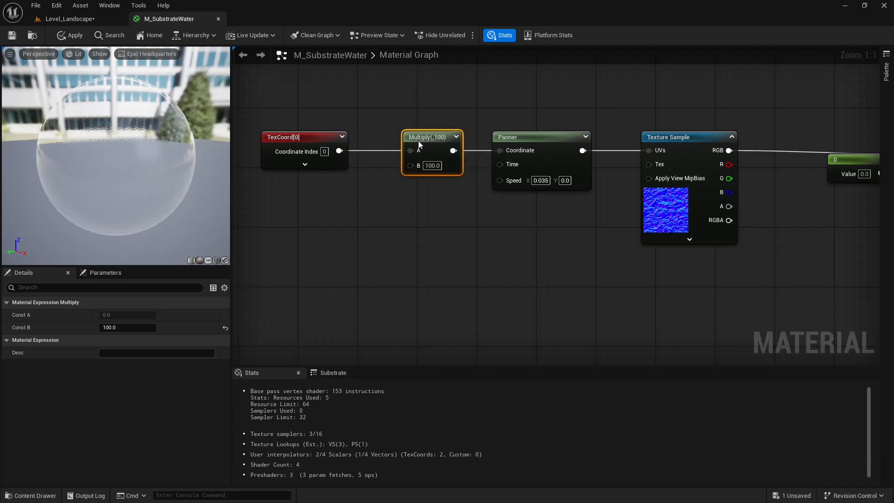
{"action": "left_click", "coordinate": [82, 33]}
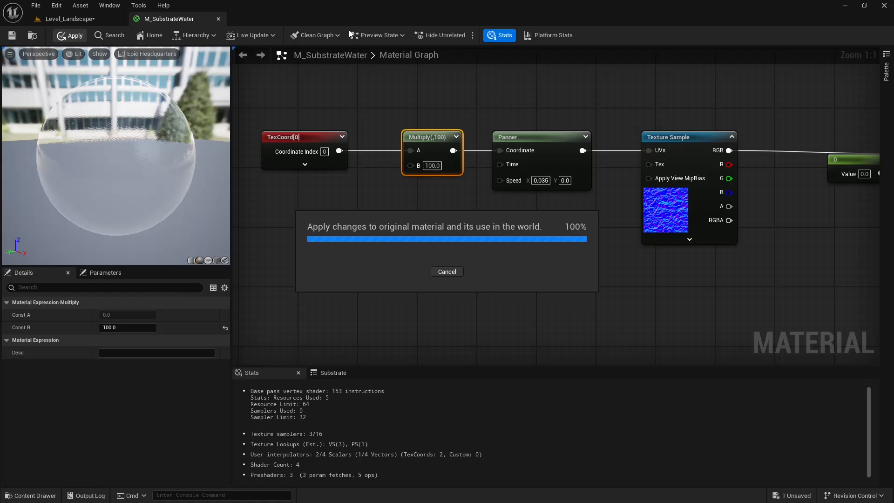
Examine the water plane's ripples, refraction and reflections in Level_Landscape from several viewpoints, checking back on the BSDF node in the material graph.
{"action": "left_click", "coordinate": [69, 19]}
{"action": "right_click_drag", "start_coordinate": [415, 181], "coordinate": [356, 233]}
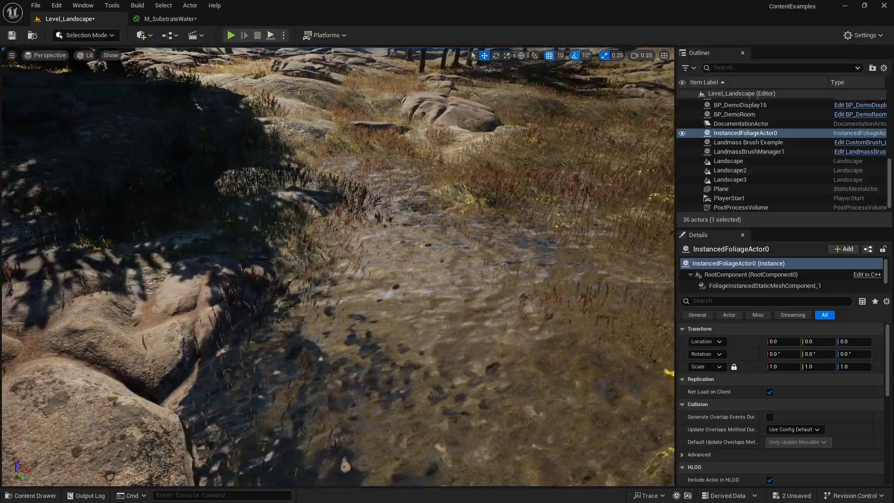
{"action": "left_click", "coordinate": [186, 20]}
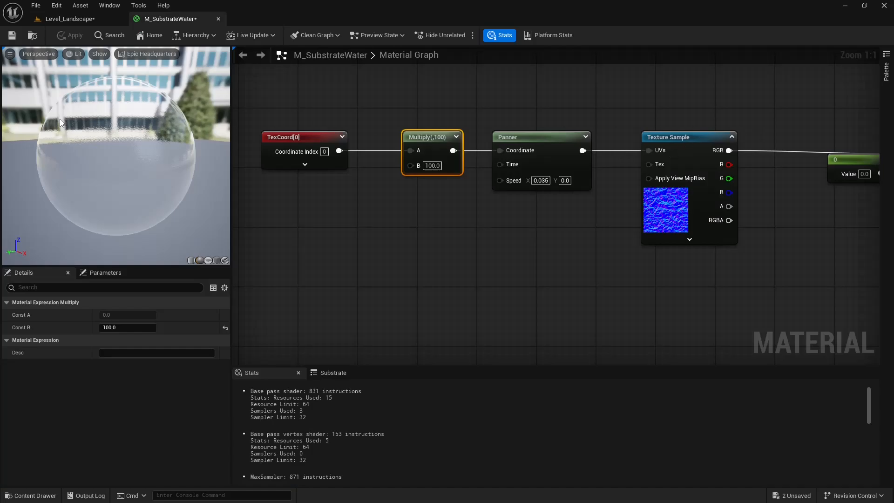
{"action": "right_click_drag", "start_coordinate": [755, 138], "coordinate": [466, 131]}
{"action": "right_click_drag", "start_coordinate": [550, 99], "coordinate": [549, 152]}
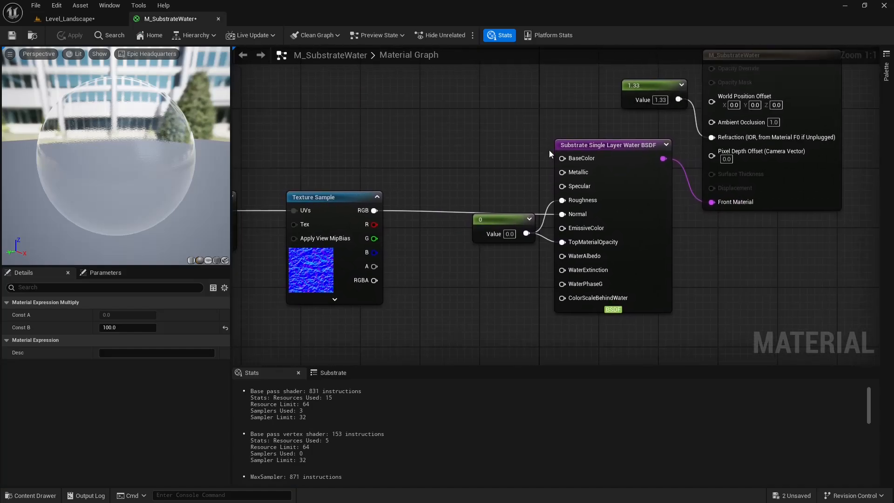
{"action": "left_click", "coordinate": [105, 20]}
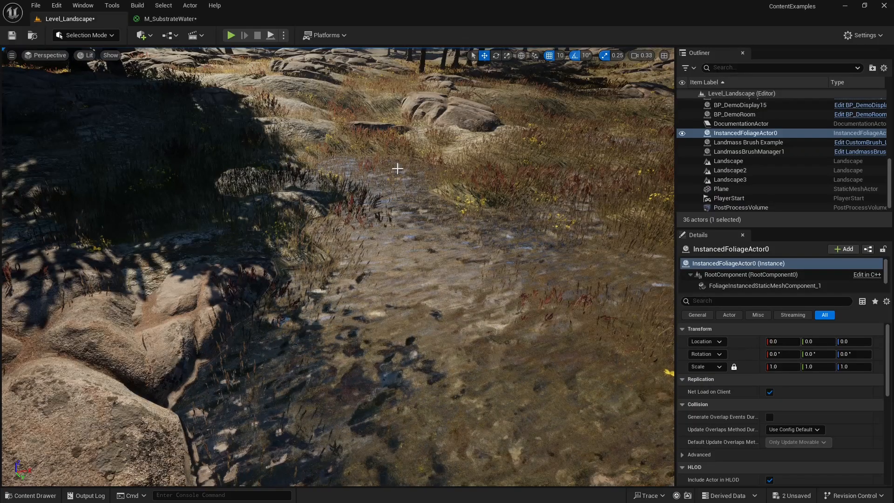
{"action": "right_click_drag", "start_coordinate": [423, 185], "coordinate": [273, 247]}
{"action": "key", "text": "w"}
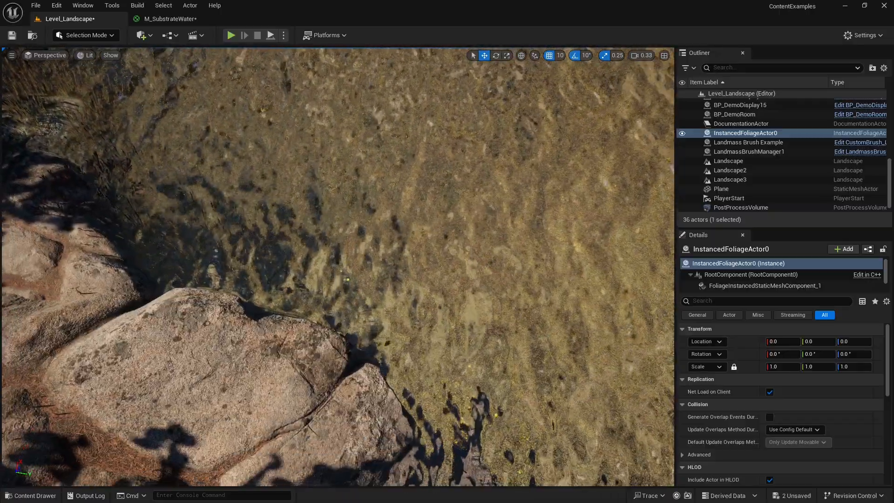
{"action": "right_click_drag", "start_coordinate": [338, 267], "coordinate": [371, 169]}
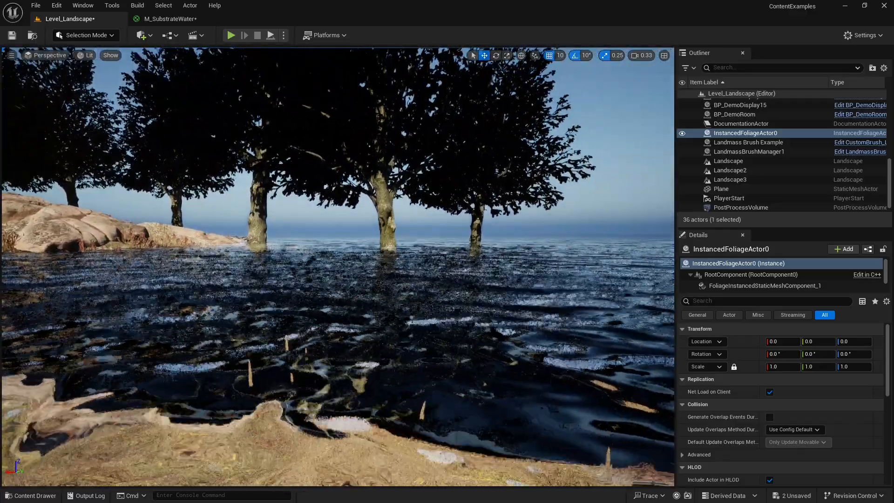
{"action": "right_click_drag", "start_coordinate": [339, 267], "coordinate": [278, 311]}
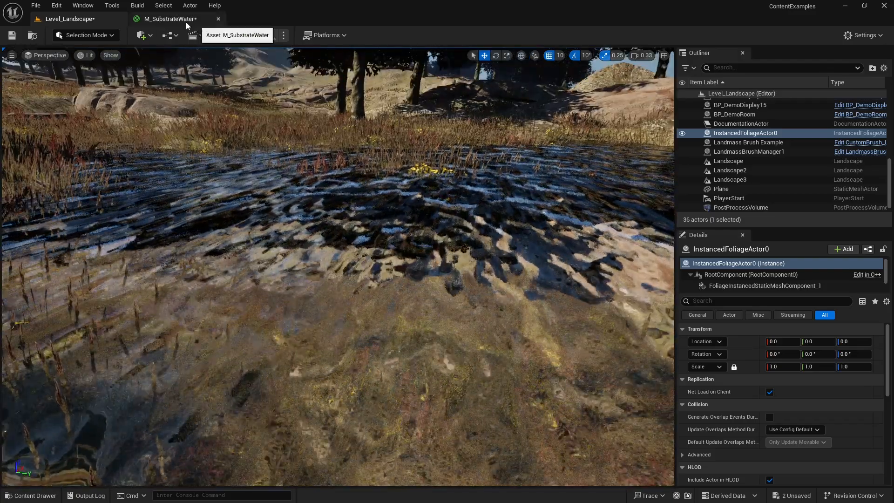
Duplicate the TexCoord, Multiply, Panner and Texture Sample chain in the M_SubstrateWater graph and place the copy below the original.
{"action": "left_click", "coordinate": [178, 19]}
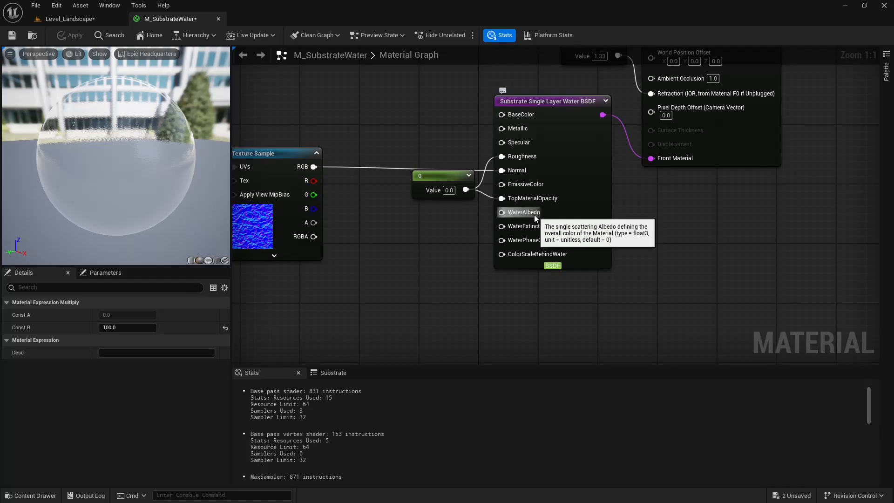
{"action": "right_click_drag", "start_coordinate": [412, 186], "coordinate": [591, 175]}
{"action": "right_click_drag", "start_coordinate": [353, 110], "coordinate": [472, 123]}
{"action": "left_click", "coordinate": [104, 18]}
{"action": "left_click", "coordinate": [187, 21]}
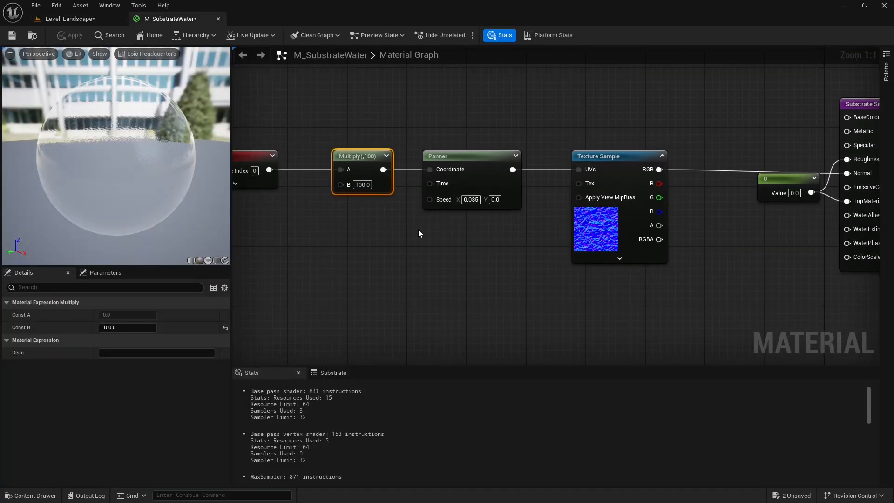
{"action": "right_click_drag", "start_coordinate": [450, 254], "coordinate": [492, 209]}
{"action": "scroll", "coordinate": [481, 250], "scroll_direction": "down", "scroll_amount": 1}
{"action": "scroll", "coordinate": [478, 210], "scroll_direction": "up", "scroll_amount": 1}
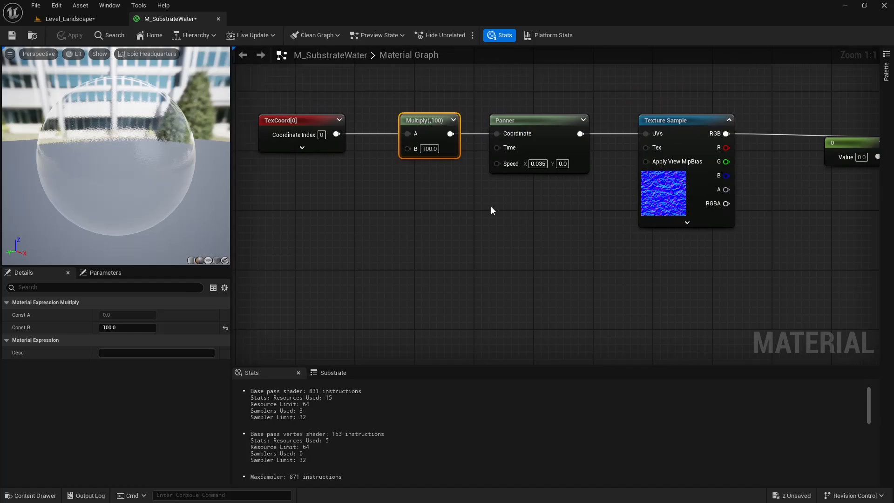
{"action": "right_click_drag", "start_coordinate": [442, 233], "coordinate": [429, 232]}
{"action": "left_click_drag", "start_coordinate": [291, 98], "coordinate": [672, 223]}
{"action": "key", "text": "ctrl+d"}
{"action": "left_click_drag", "start_coordinate": [747, 232], "coordinate": [510, 271]}
{"action": "right_click_drag", "start_coordinate": [549, 219], "coordinate": [400, 175]}
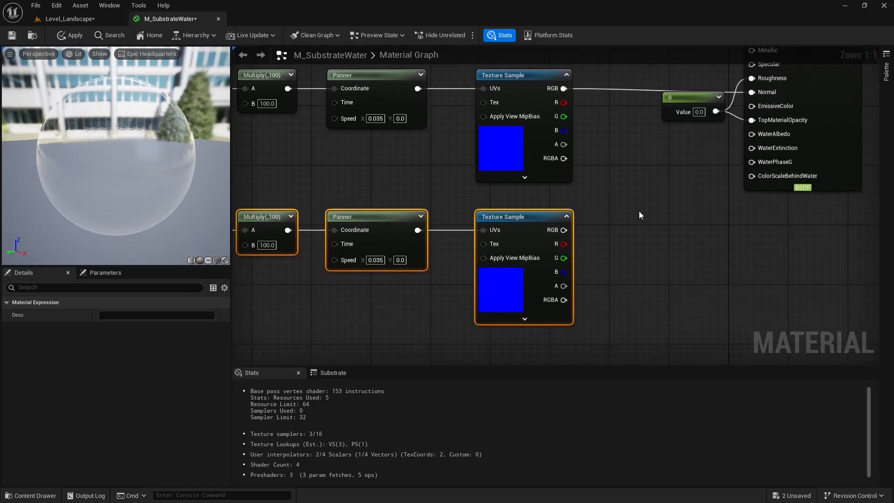
Add a BlendAngleCorrectedNormals node, feeding the original Texture Sample's RGB into BaseNormal and the copy's RGB into AdditionalNormal.
{"action": "left_click", "coordinate": [641, 215]}
{"action": "left_click_drag", "start_coordinate": [563, 88], "coordinate": [631, 179]}
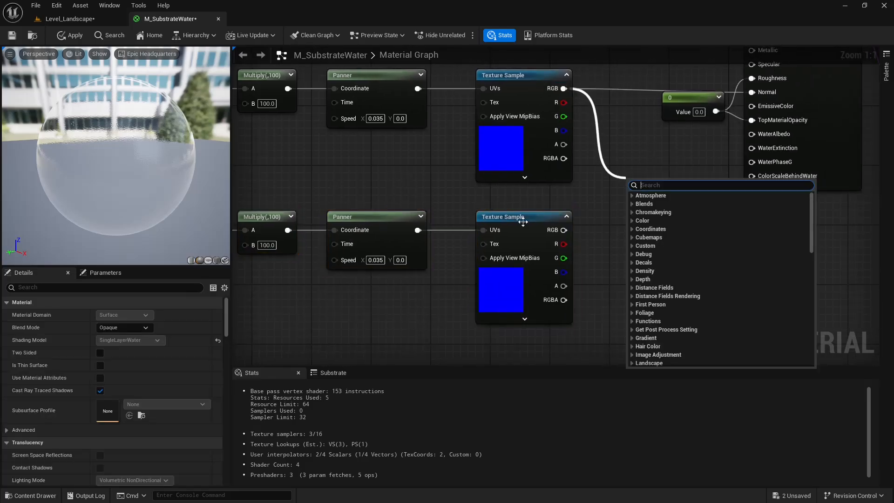
{"action": "type", "text": "bl"}
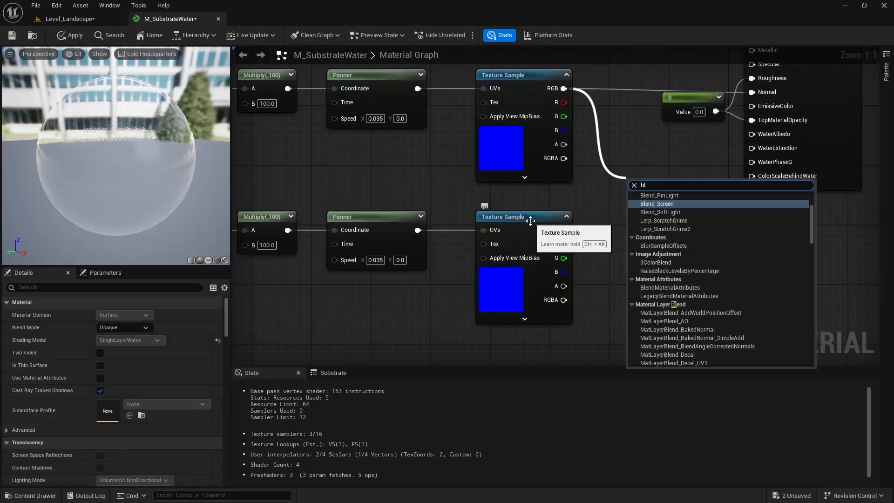
{"action": "type", "text": "end"}
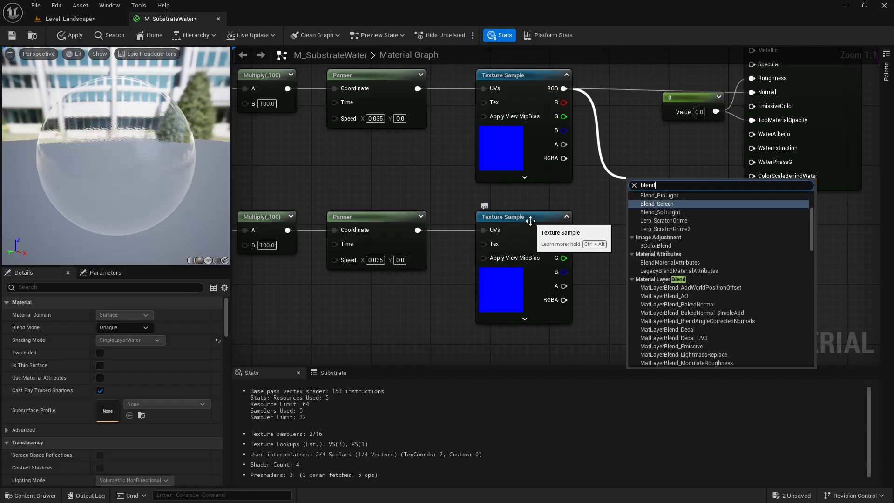
{"action": "type", "text": "ang"}
{"action": "key", "text": "Return"}
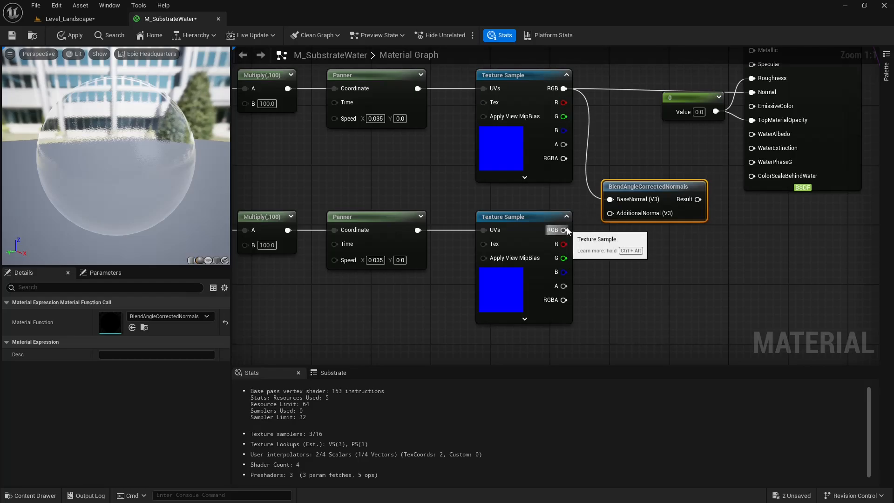
{"action": "left_click_drag", "start_coordinate": [564, 230], "coordinate": [610, 213]}
{"action": "left_click_drag", "start_coordinate": [654, 195], "coordinate": [638, 180]}
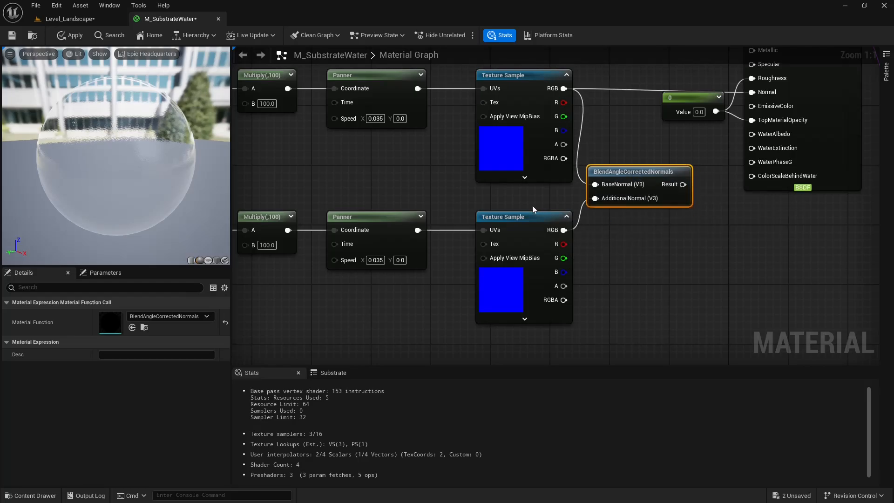
Set the duplicated Panner's Speed Y to 0.035 and its Speed X to 0.
{"action": "right_click_drag", "start_coordinate": [493, 200], "coordinate": [573, 187]}
{"action": "left_click", "coordinate": [602, 87]}
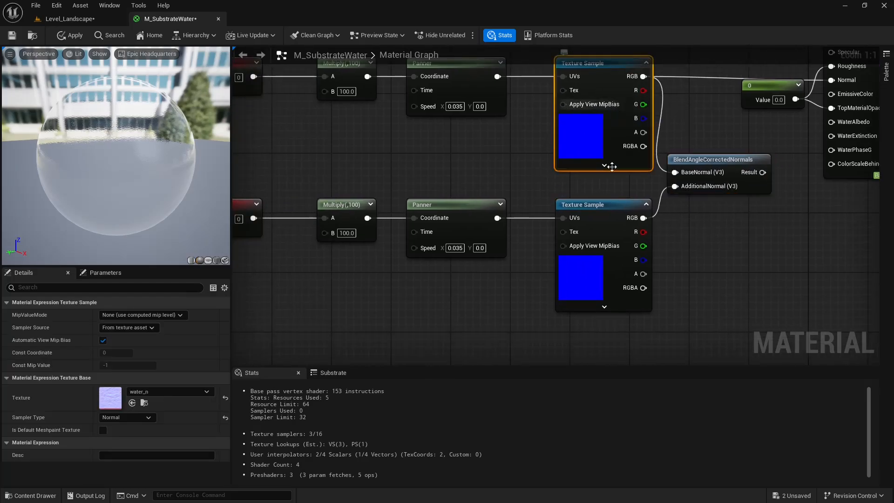
{"action": "left_click", "coordinate": [463, 162]}
{"action": "right_click_drag", "start_coordinate": [463, 163], "coordinate": [545, 246]}
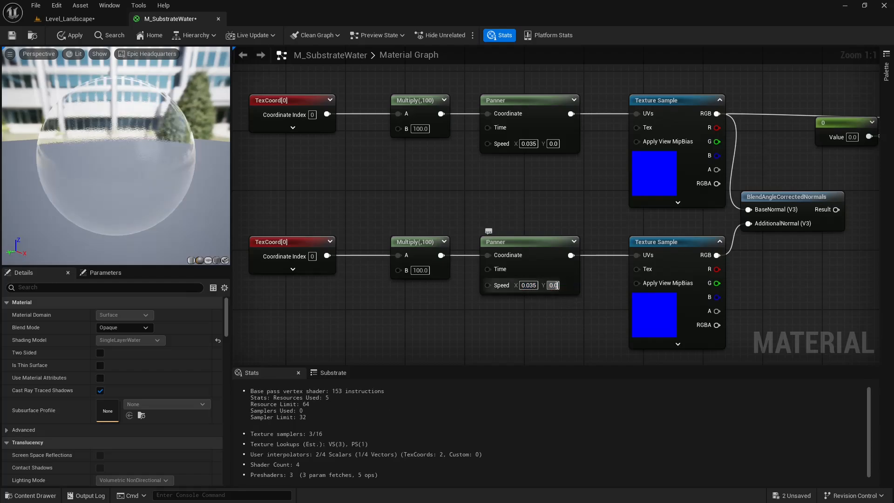
{"action": "type", "text": "0.035"}
{"action": "key", "text": "Return"}
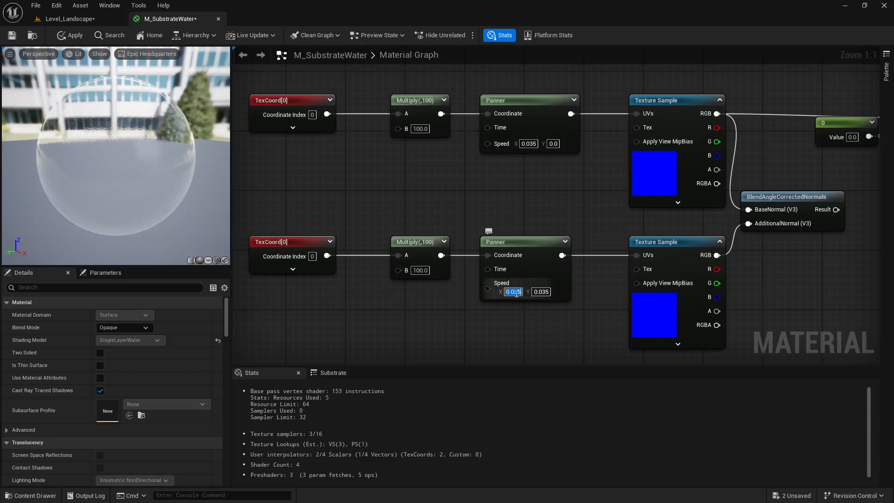
{"action": "type", "text": "0"}
{"action": "key", "text": "Return"}
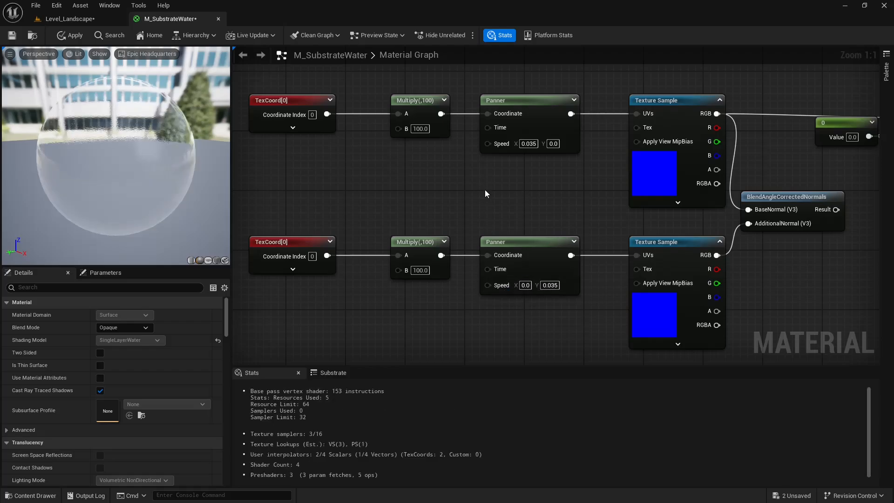
Set both UTiling and VTiling to 1.75 on the original chain's TexCoord node.
{"action": "right_click_drag", "start_coordinate": [485, 190], "coordinate": [537, 161]}
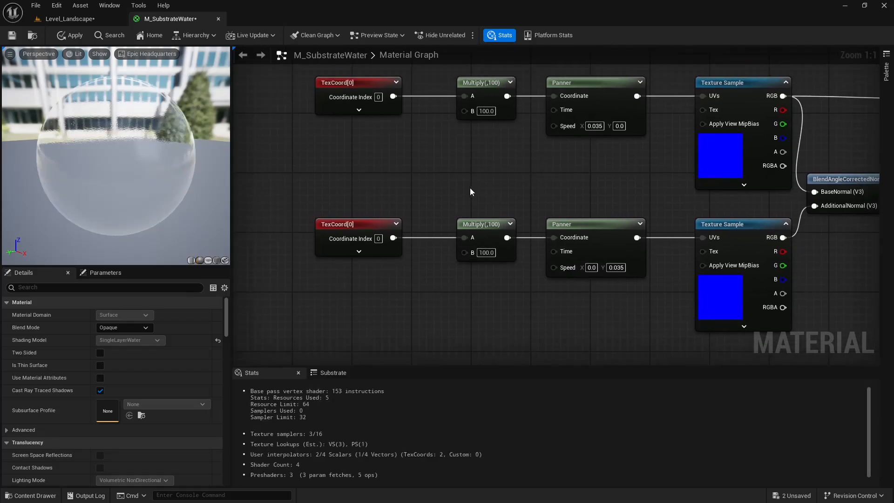
{"action": "right_click_drag", "start_coordinate": [470, 188], "coordinate": [430, 194]}
{"action": "right_click_drag", "start_coordinate": [541, 166], "coordinate": [534, 178]}
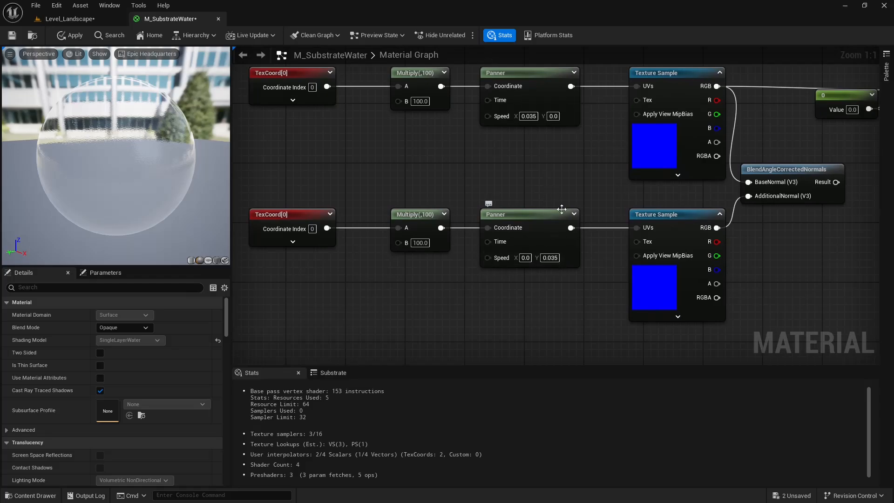
{"action": "right_click_drag", "start_coordinate": [556, 205], "coordinate": [457, 196]}
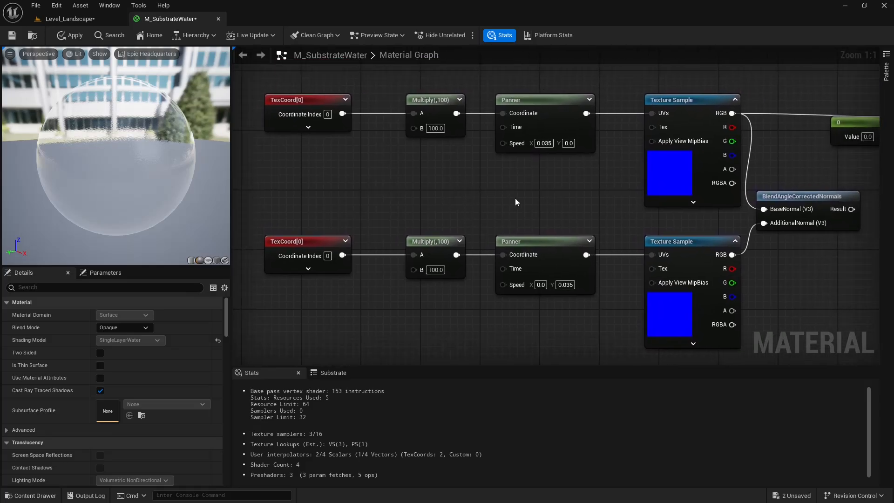
{"action": "left_click", "coordinate": [285, 109]}
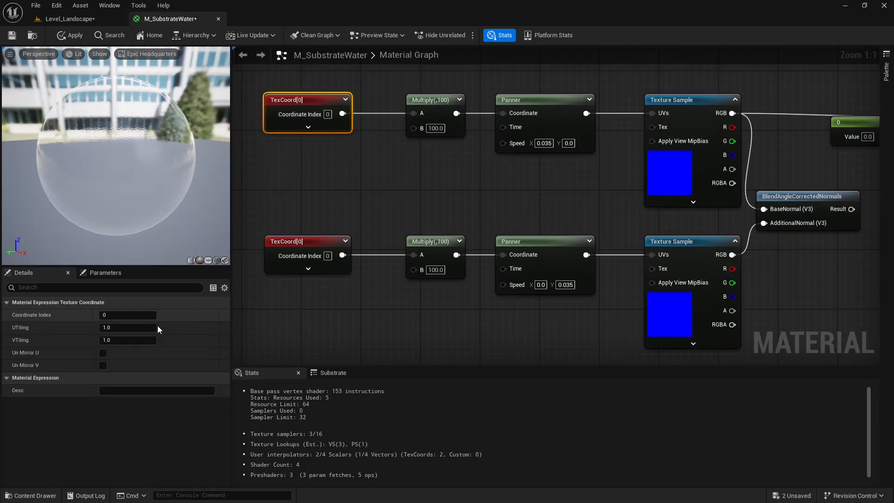
{"action": "left_click", "coordinate": [122, 329]}
{"action": "type", "text": "1.75"}
{"action": "key", "text": "Return"}
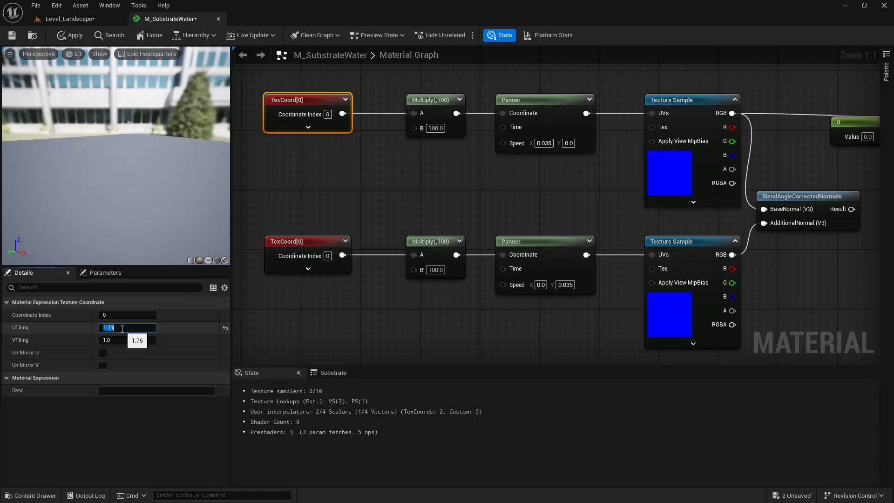
{"action": "left_click", "coordinate": [116, 337]}
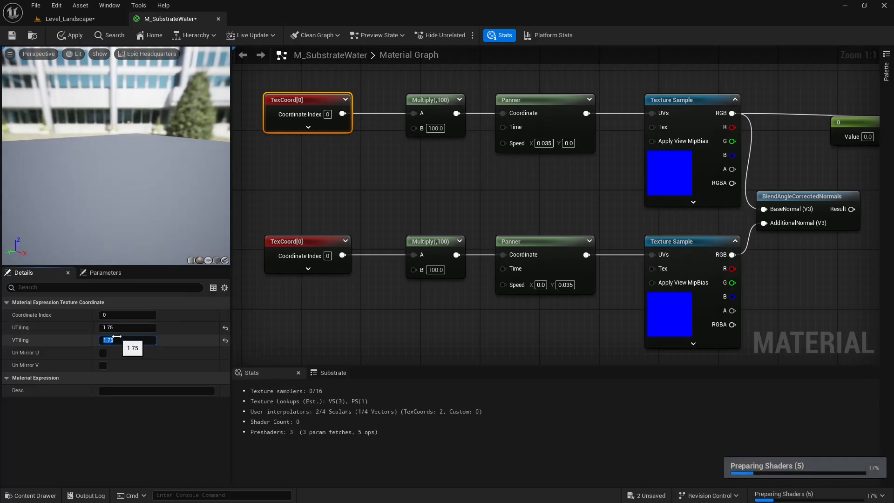
{"action": "key", "text": "Return"}
Connect the BlendAngleCorrectedNormals Result output to the Normal input of the Substrate Single Layer Water BSDF.
{"action": "right_click_drag", "start_coordinate": [312, 215], "coordinate": [285, 216]}
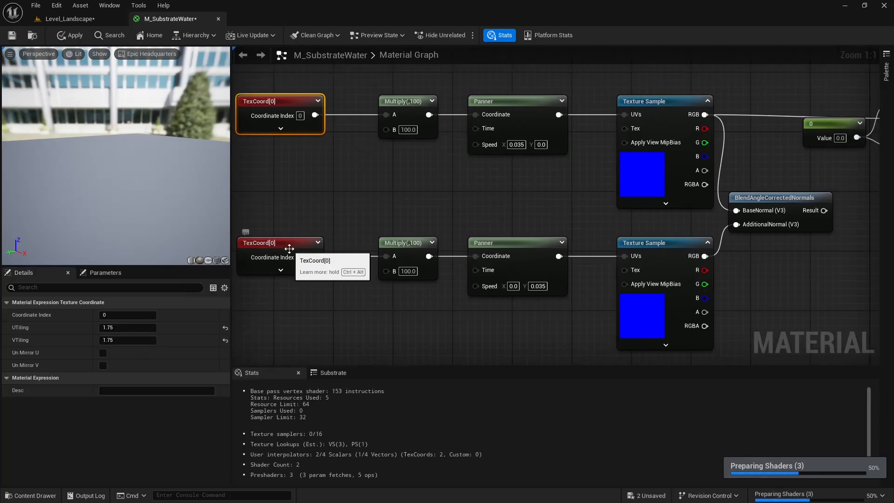
{"action": "left_click", "coordinate": [288, 263]}
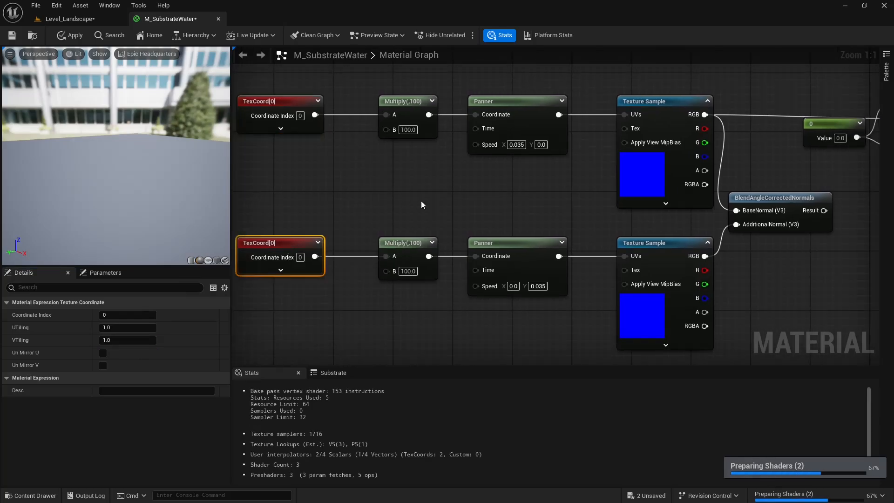
{"action": "right_click_drag", "start_coordinate": [465, 193], "coordinate": [447, 196]}
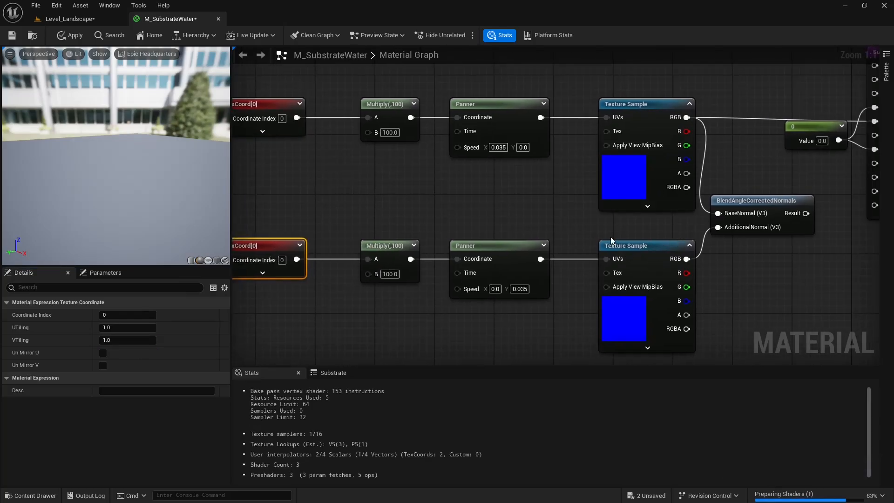
{"action": "right_click_drag", "start_coordinate": [611, 238], "coordinate": [565, 242]}
{"action": "right_click_drag", "start_coordinate": [484, 212], "coordinate": [512, 212]}
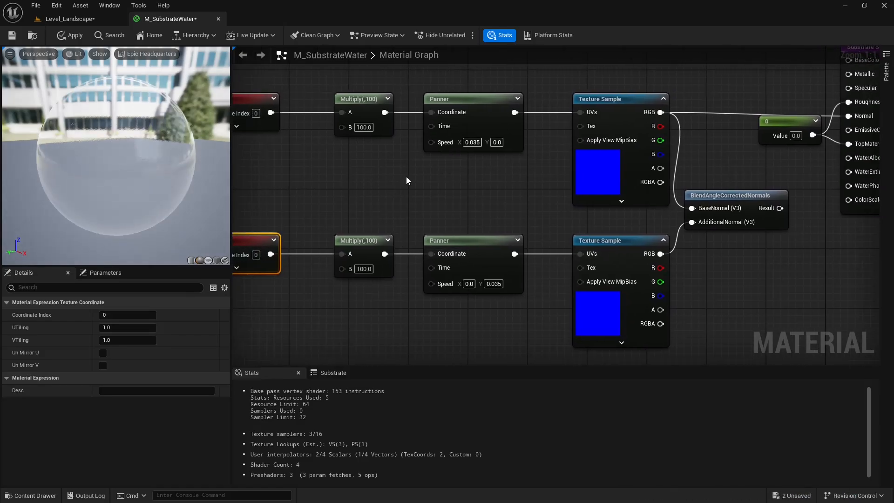
{"action": "right_click_drag", "start_coordinate": [621, 215], "coordinate": [525, 210]}
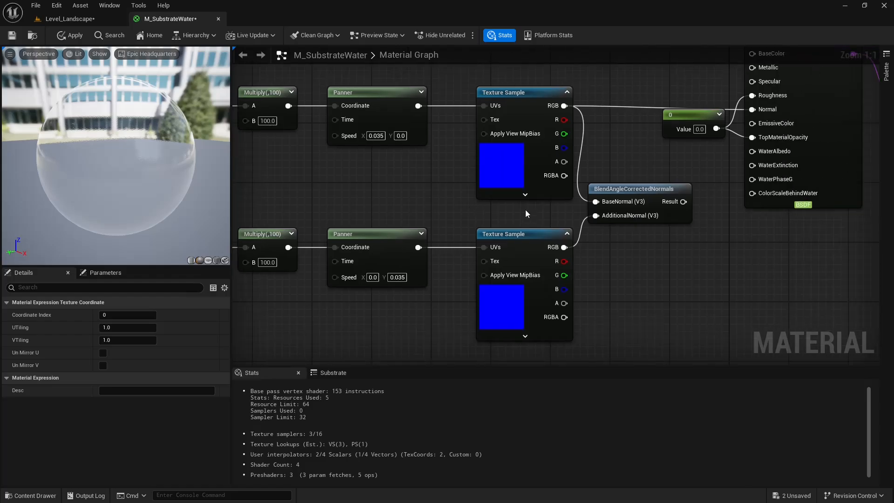
{"action": "right_click_drag", "start_coordinate": [720, 229], "coordinate": [641, 251]}
{"action": "left_click_drag", "start_coordinate": [607, 224], "coordinate": [674, 132]}
{"action": "right_click_drag", "start_coordinate": [571, 188], "coordinate": [659, 197]}
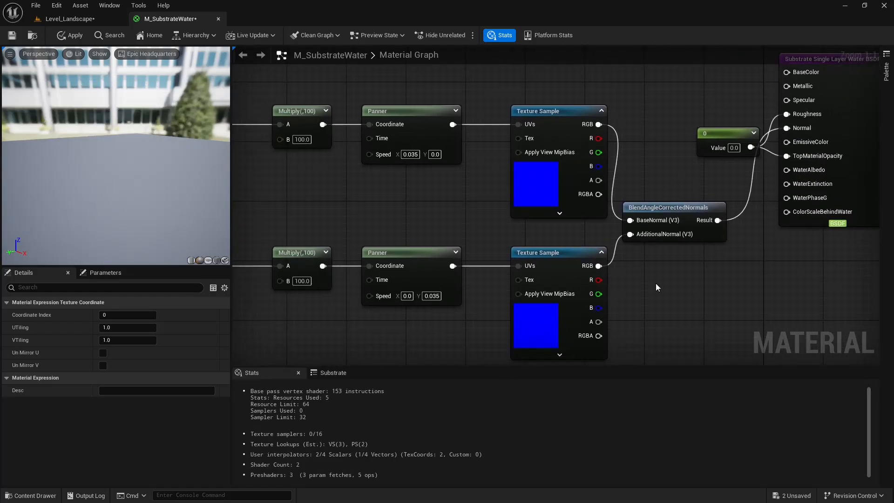
Move both normal chains and the blend node together, farther from the BSDF node, and apply the material changes.
{"action": "scroll", "coordinate": [656, 285], "scroll_direction": "down", "scroll_amount": 3}
{"action": "left_click_drag", "start_coordinate": [315, 130], "coordinate": [703, 335]}
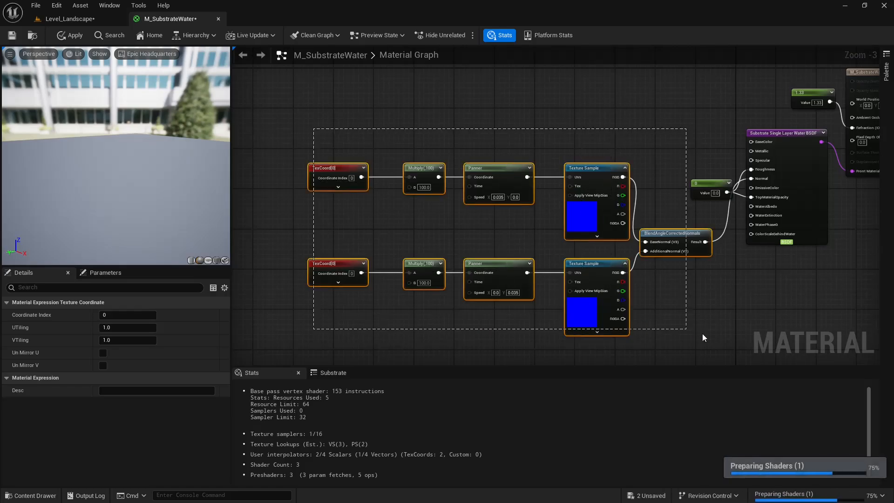
{"action": "left_click_drag", "start_coordinate": [679, 234], "coordinate": [608, 168]}
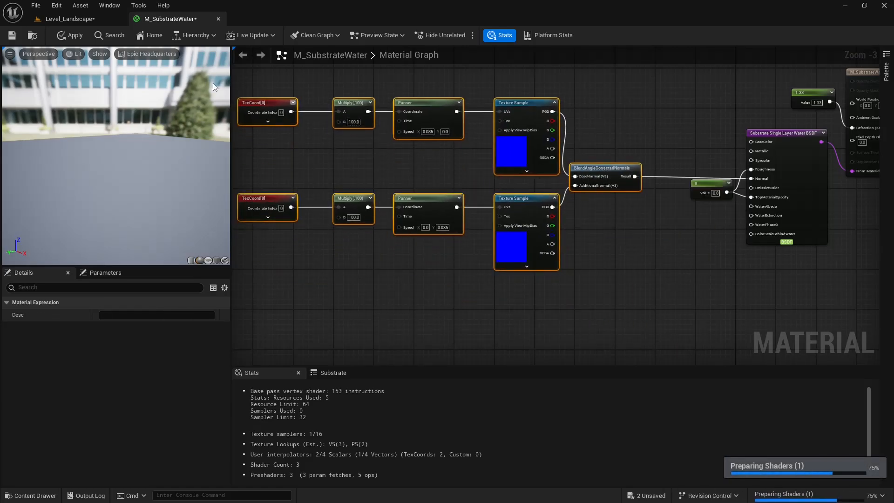
{"action": "left_click", "coordinate": [70, 35]}
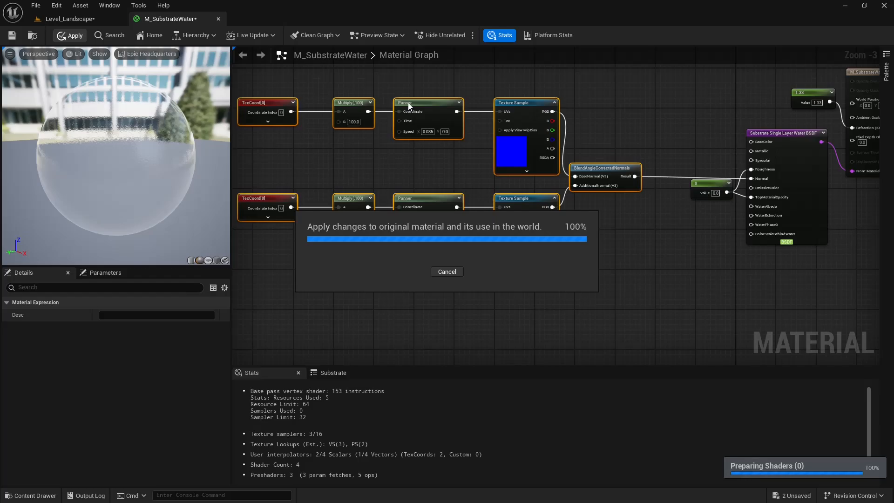
Examine the blended wave motion on the lake in Level_Landscape, then review the material graph and its close-up preview.
{"action": "left_click", "coordinate": [93, 18]}
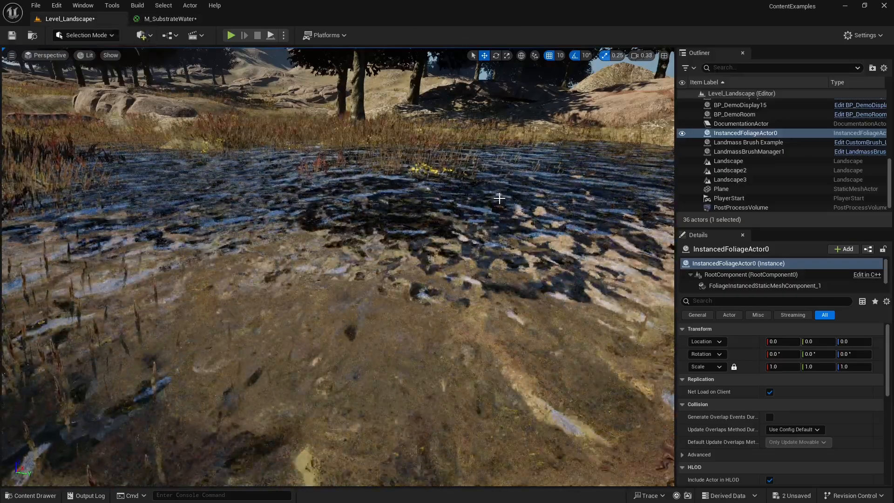
{"action": "right_click_drag", "start_coordinate": [499, 199], "coordinate": [629, 203]}
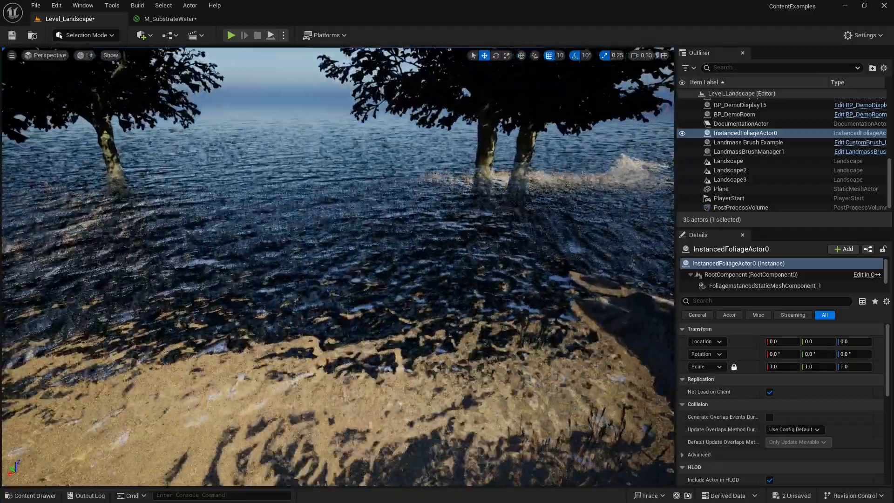
{"action": "left_click", "coordinate": [183, 20]}
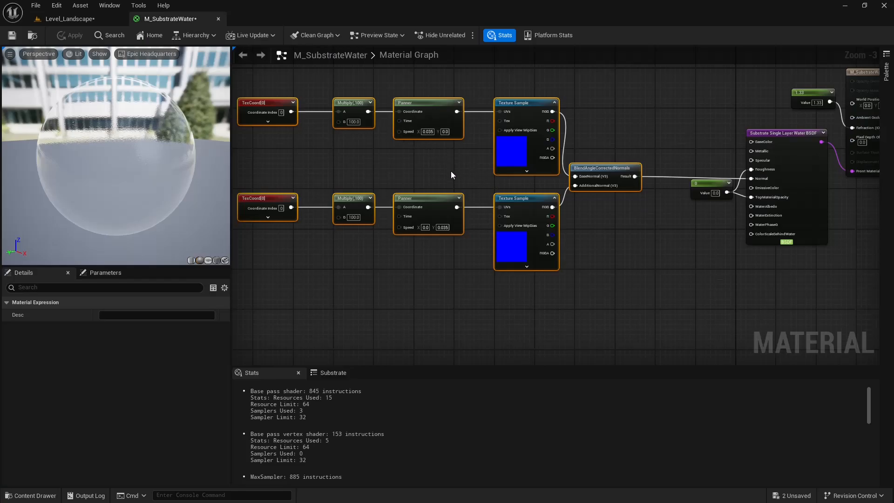
{"action": "right_click_drag", "start_coordinate": [451, 171], "coordinate": [477, 172]}
{"action": "left_click", "coordinate": [476, 174]}
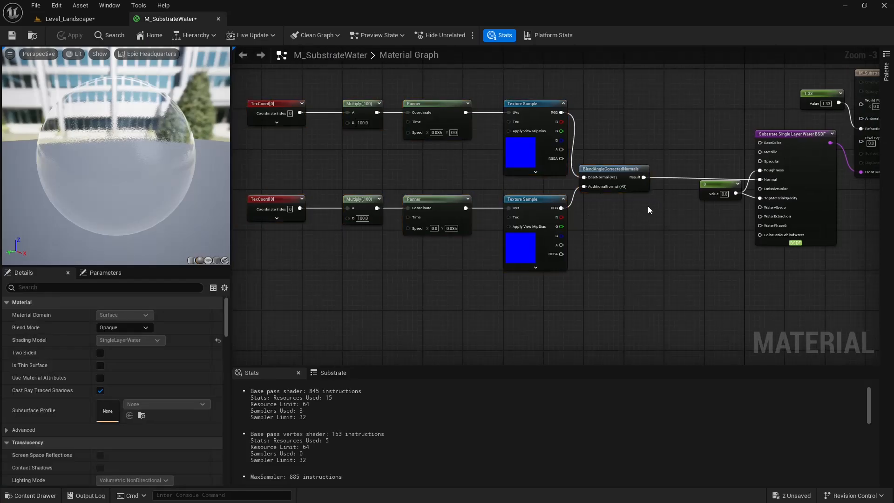
{"action": "right_click_drag", "start_coordinate": [649, 207], "coordinate": [569, 206]}
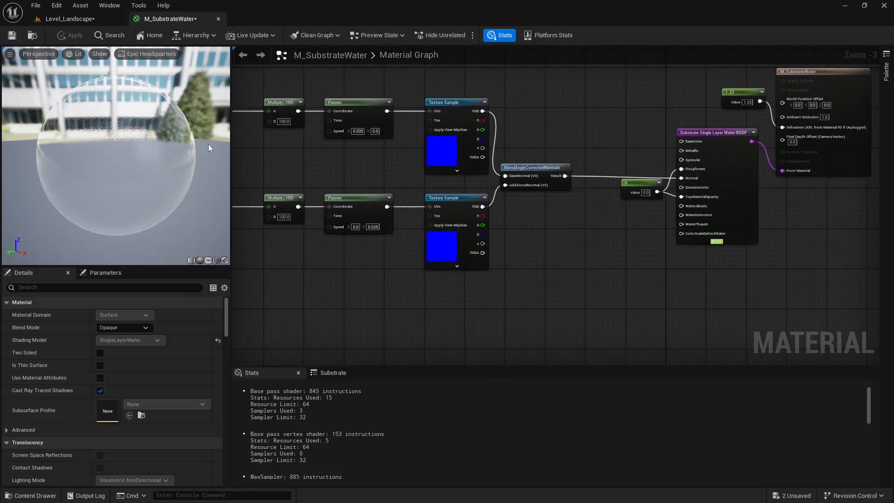
{"action": "scroll", "coordinate": [50, 107], "scroll_direction": "up", "scroll_amount": 5}
{"action": "right_click_drag", "start_coordinate": [140, 158], "coordinate": [140, 139]}
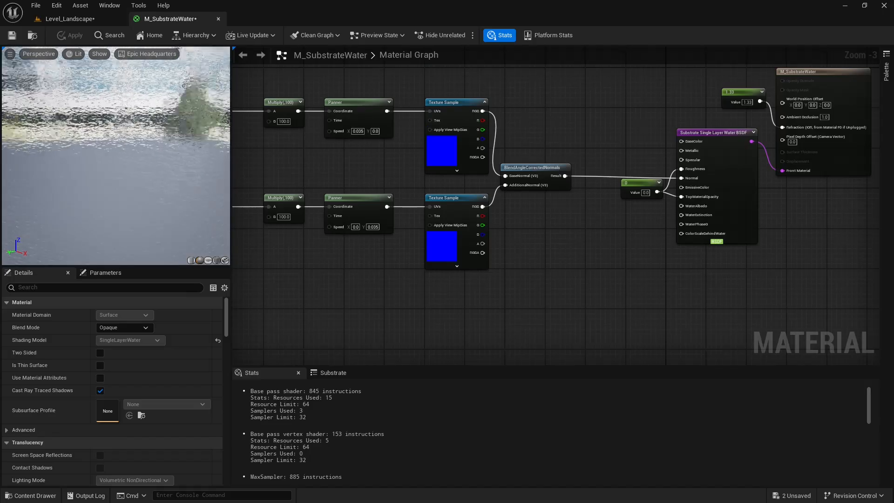
{"action": "left_click_drag", "start_coordinate": [139, 158], "coordinate": [156, 158]}
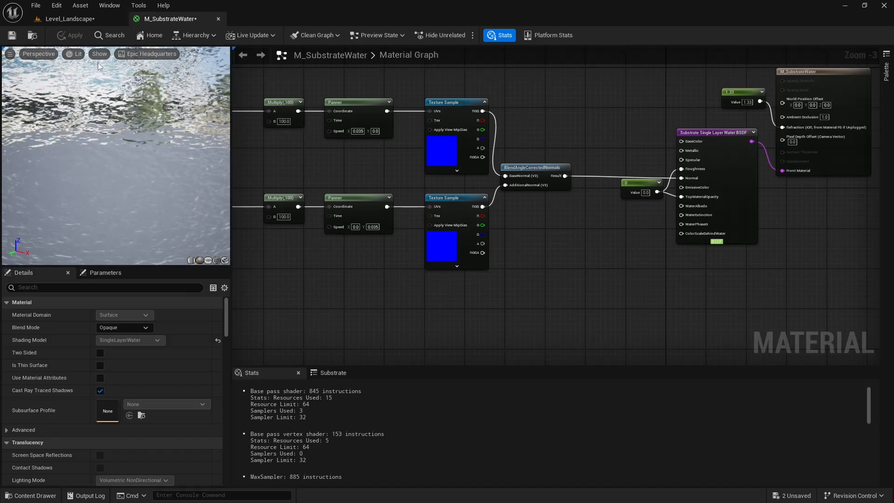
Examine the lake water from the shore in Level_Landscape, then review the inputs of the Substrate Single Layer Water BSDF in M_SubstrateWater.
{"action": "left_click", "coordinate": [77, 18]}
{"action": "right_click_drag", "start_coordinate": [396, 265], "coordinate": [419, 235]}
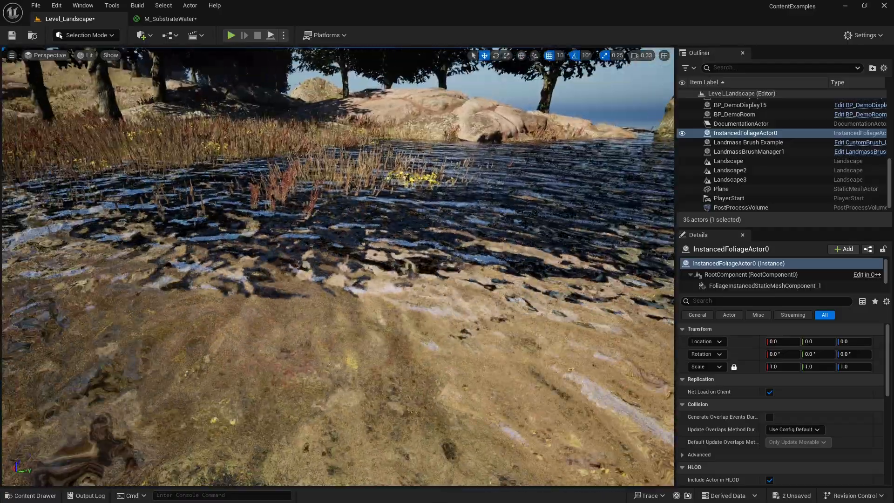
{"action": "right_click_drag", "start_coordinate": [338, 267], "coordinate": [428, 265]}
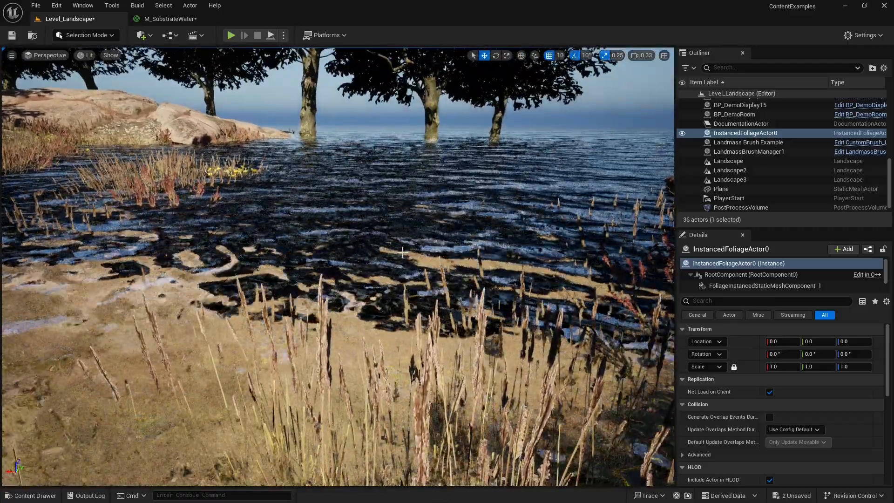
{"action": "left_click", "coordinate": [175, 24]}
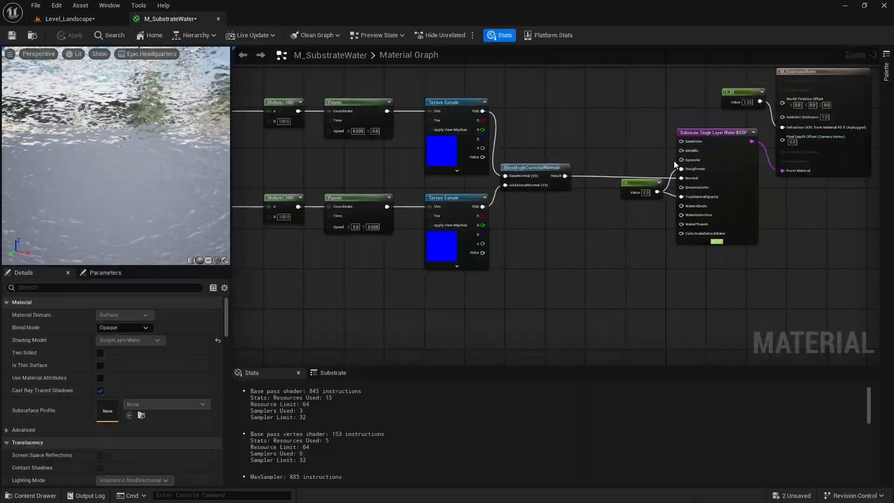
{"action": "right_click_drag", "start_coordinate": [675, 161], "coordinate": [531, 135]}
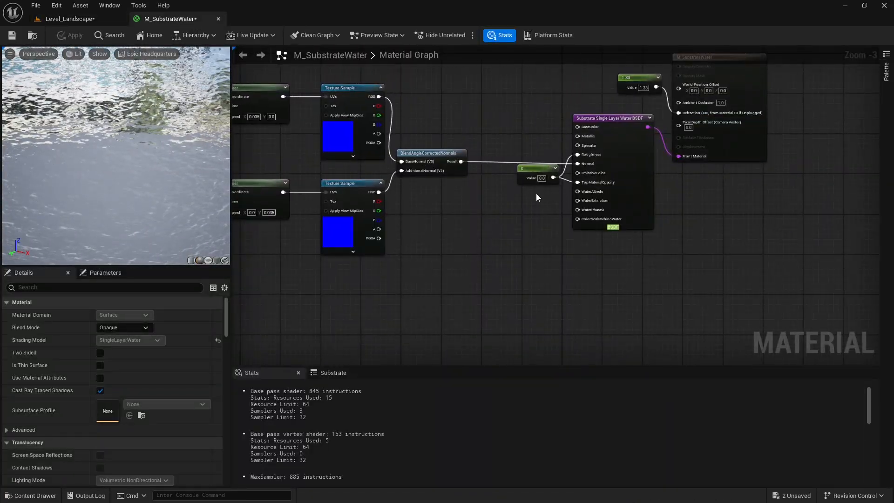
{"action": "scroll", "coordinate": [536, 197], "scroll_direction": "up", "scroll_amount": 4}
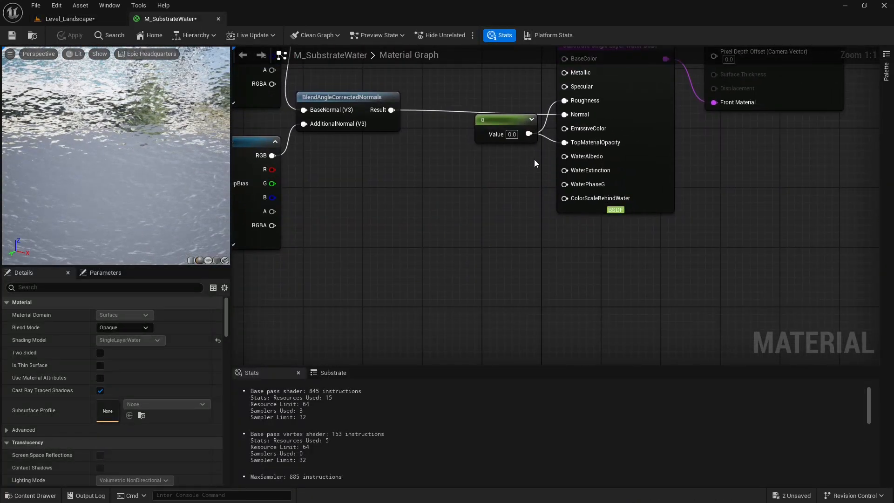
{"action": "right_click_drag", "start_coordinate": [630, 156], "coordinate": [608, 190]}
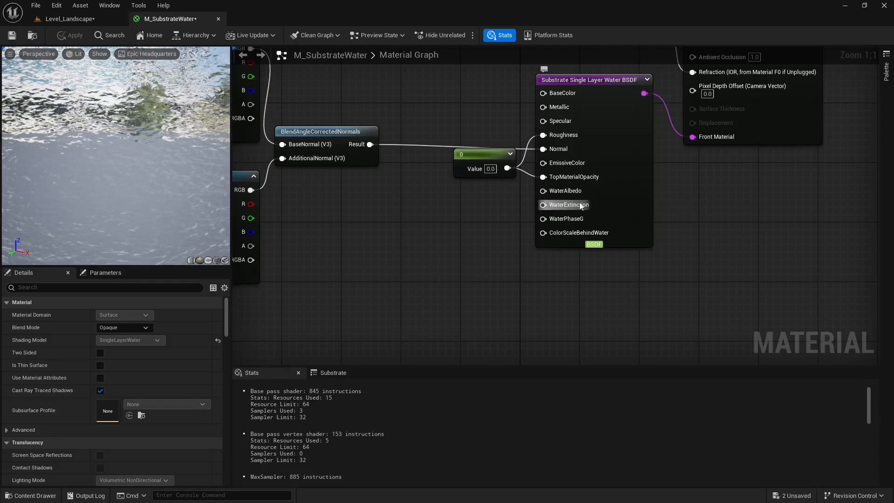
{"action": "right_click_drag", "start_coordinate": [440, 202], "coordinate": [495, 172]}
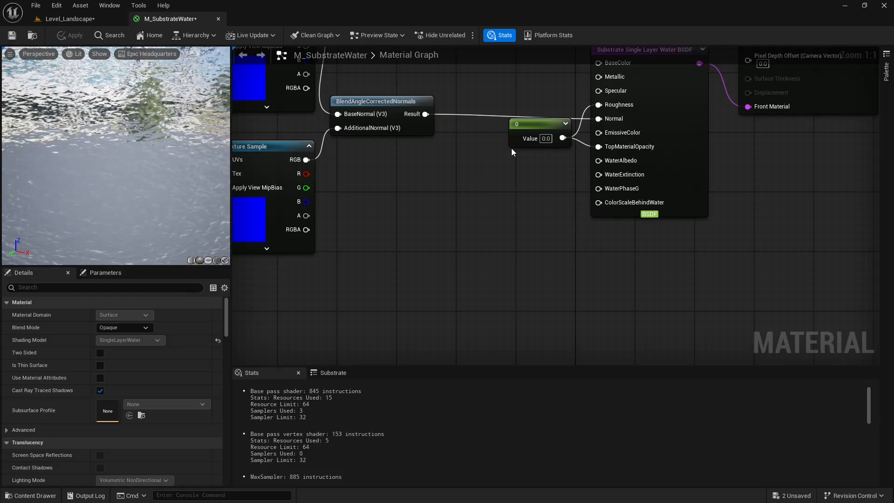
{"action": "right_click_drag", "start_coordinate": [506, 118], "coordinate": [501, 182]}
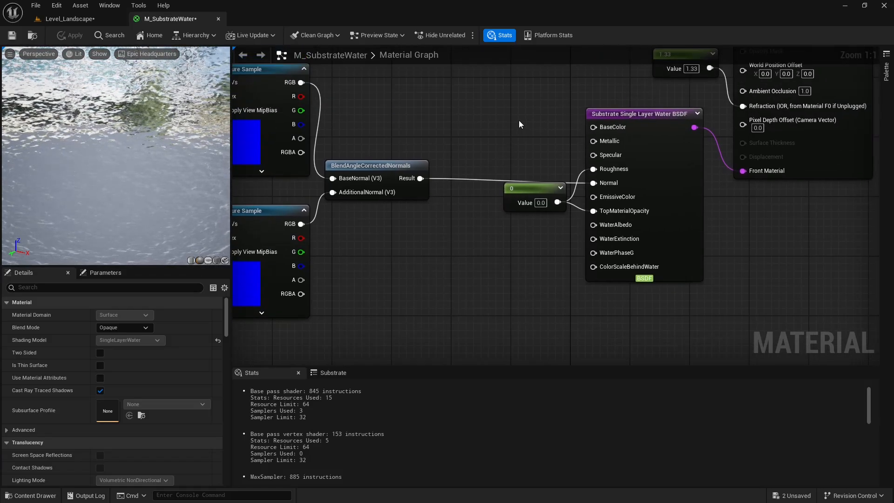
{"action": "right_click_drag", "start_coordinate": [519, 120], "coordinate": [502, 144]}
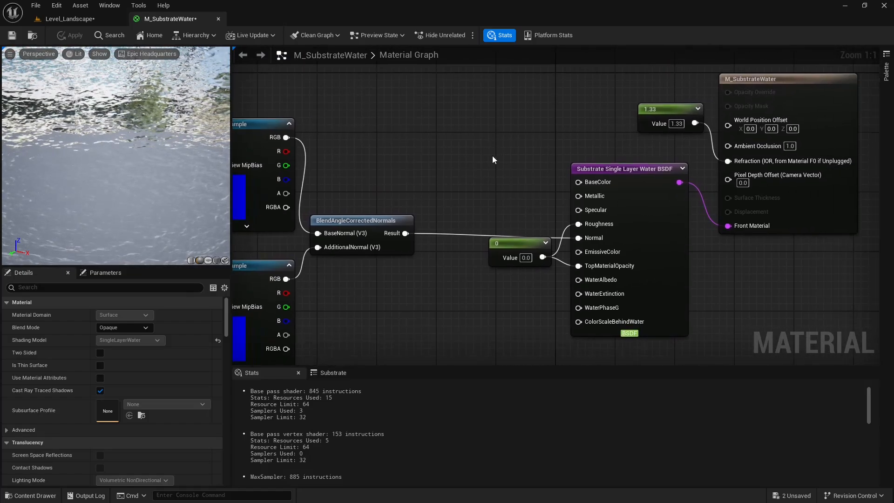
Add a red Constant3Vector of 1.0, 0.02417, 0.0 and connect it to the BaseColor input of the Substrate Single Layer Water BSDF.
{"action": "left_click", "coordinate": [442, 120]}
{"action": "double_click", "coordinate": [457, 161]}
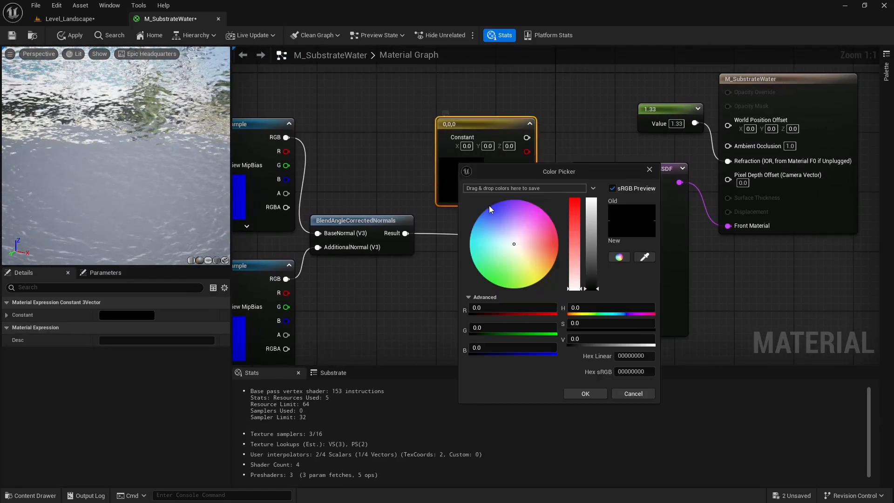
{"action": "left_click_drag", "start_coordinate": [489, 205], "coordinate": [589, 252]}
{"action": "left_click", "coordinate": [594, 392]}
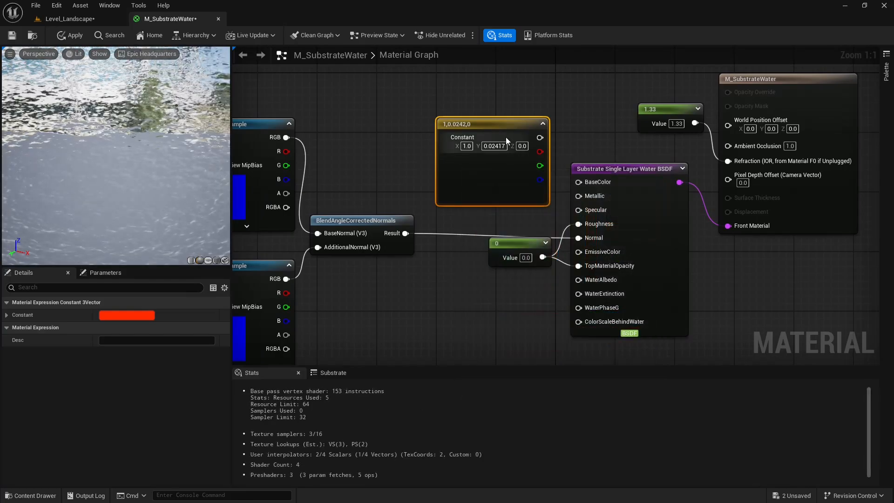
{"action": "left_click_drag", "start_coordinate": [506, 137], "coordinate": [520, 149]}
{"action": "left_click_drag", "start_coordinate": [532, 160], "coordinate": [579, 181]}
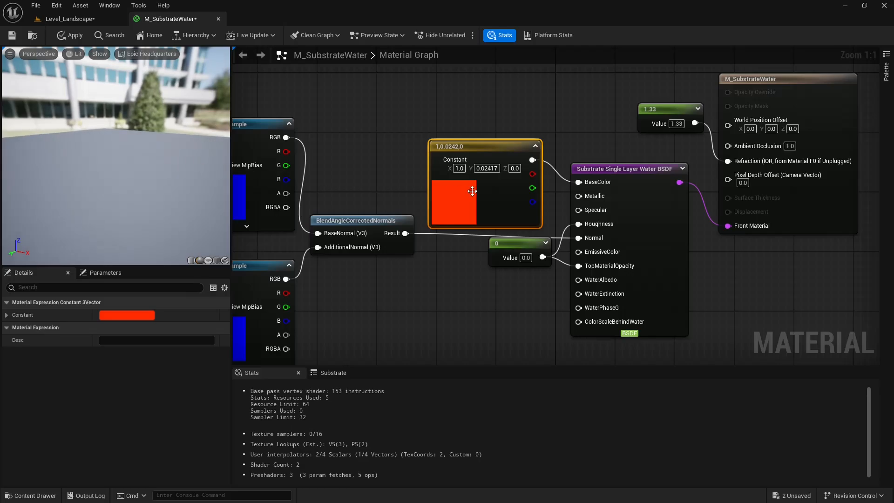
Examine the preview sphere with the red base color connected and compare it with the BSDF node's inputs.
{"action": "right_click_drag", "start_coordinate": [585, 144], "coordinate": [613, 128]}
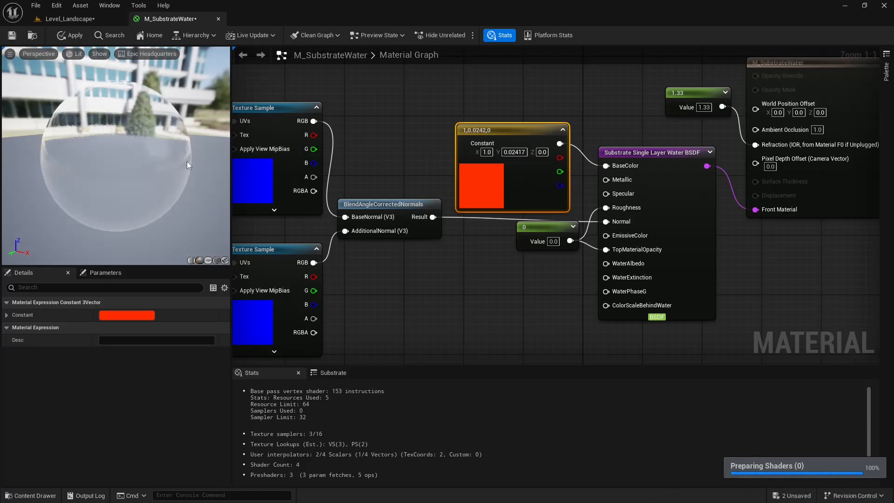
{"action": "right_click_drag", "start_coordinate": [172, 172], "coordinate": [171, 186]}
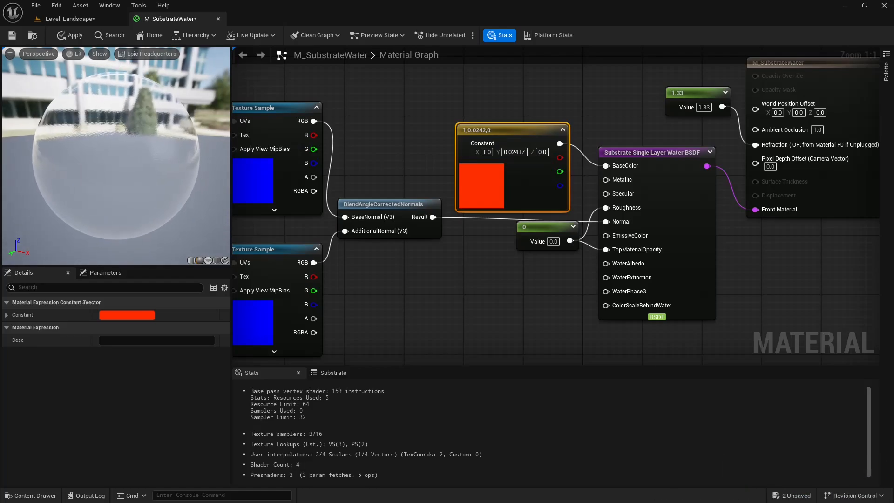
{"action": "scroll", "coordinate": [141, 155], "scroll_direction": "up", "scroll_amount": 1}
{"action": "scroll", "coordinate": [145, 154], "scroll_direction": "up", "scroll_amount": 2}
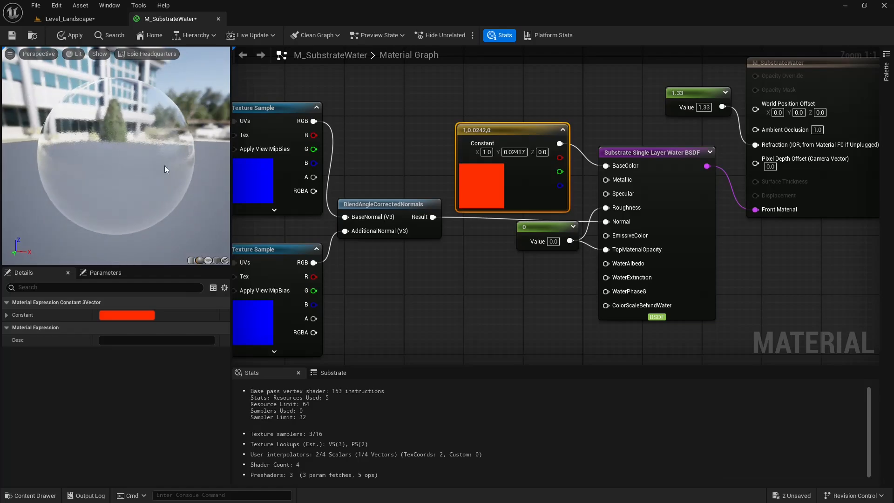
{"action": "scroll", "coordinate": [164, 166], "scroll_direction": "down", "scroll_amount": 3}
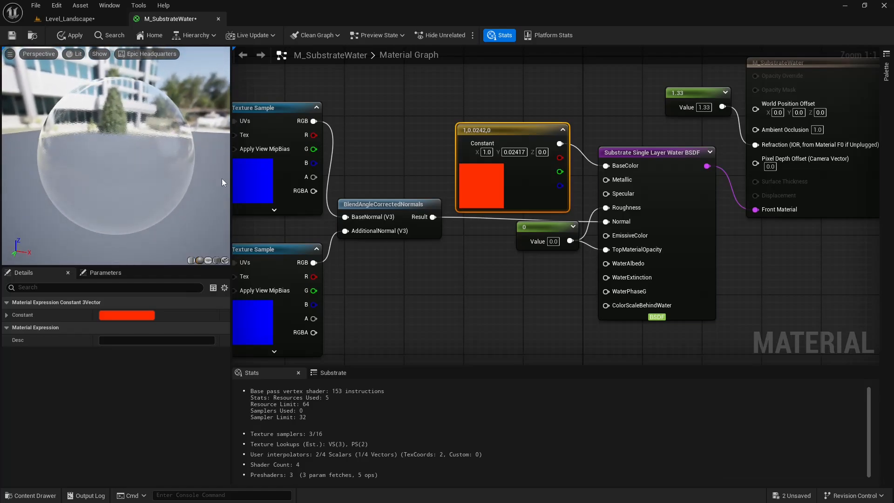
{"action": "mouse_move", "coordinate": [527, 133]}
{"action": "left_mouse_down"}
{"action": "mouse_move", "coordinate": [511, 202]}
{"action": "mouse_move", "coordinate": [513, 125]}
{"action": "mouse_move", "coordinate": [528, 116]}
{"action": "left_mouse_up"}
{"action": "left_click", "coordinate": [583, 188]}
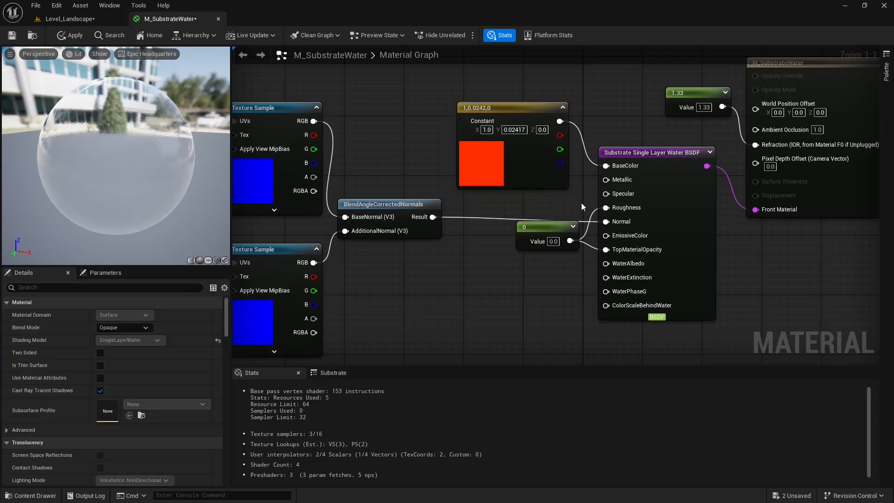
{"action": "right_click_drag", "start_coordinate": [581, 203], "coordinate": [571, 112]}
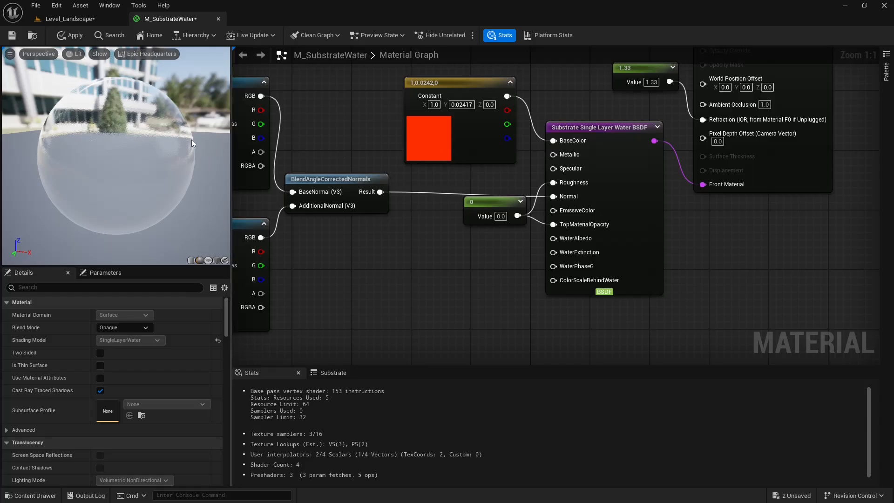
{"action": "right_click_drag", "start_coordinate": [467, 170], "coordinate": [469, 180]}
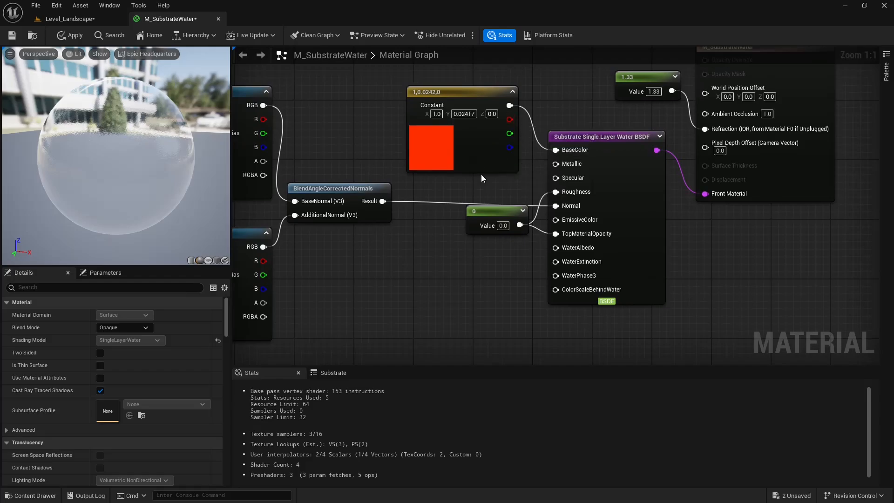
{"action": "mouse_move", "coordinate": [155, 160]}
{"action": "right_mouse_down"}
{"action": "mouse_move", "coordinate": [155, 170]}
{"action": "mouse_move", "coordinate": [161, 161]}
{"action": "right_mouse_up"}
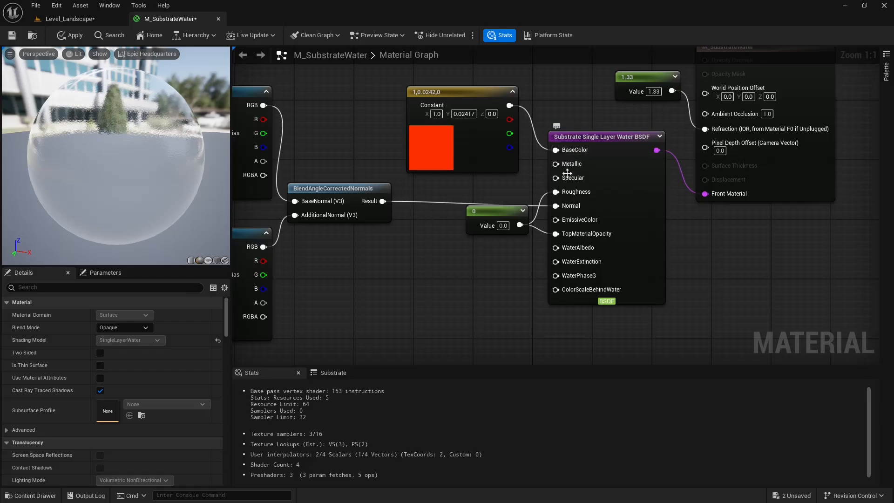
{"action": "right_click_drag", "start_coordinate": [539, 169], "coordinate": [562, 156]}
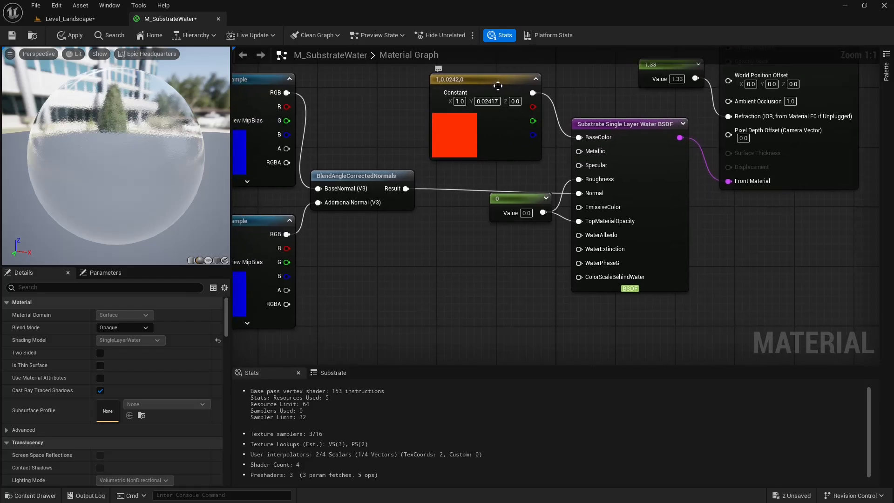
Delete the red Constant3Vector node connected to BaseColor.
{"action": "left_click_drag", "start_coordinate": [505, 88], "coordinate": [513, 103]}
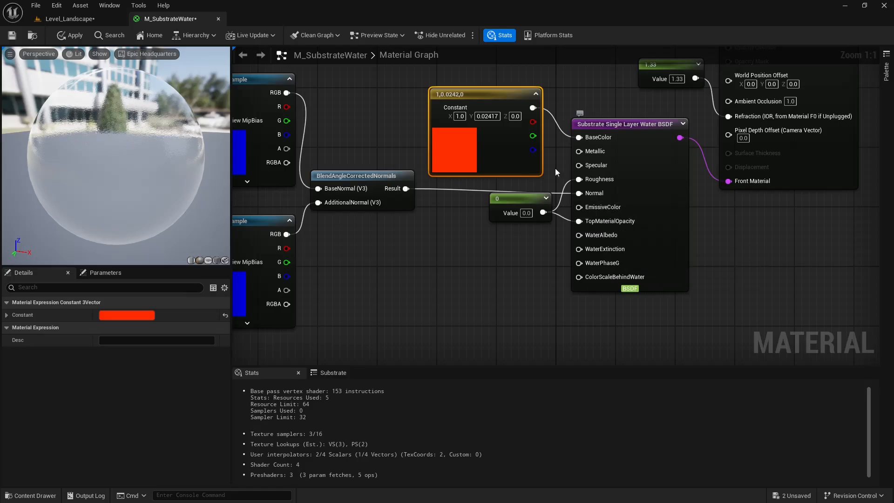
{"action": "left_click_drag", "start_coordinate": [522, 98], "coordinate": [500, 99]}
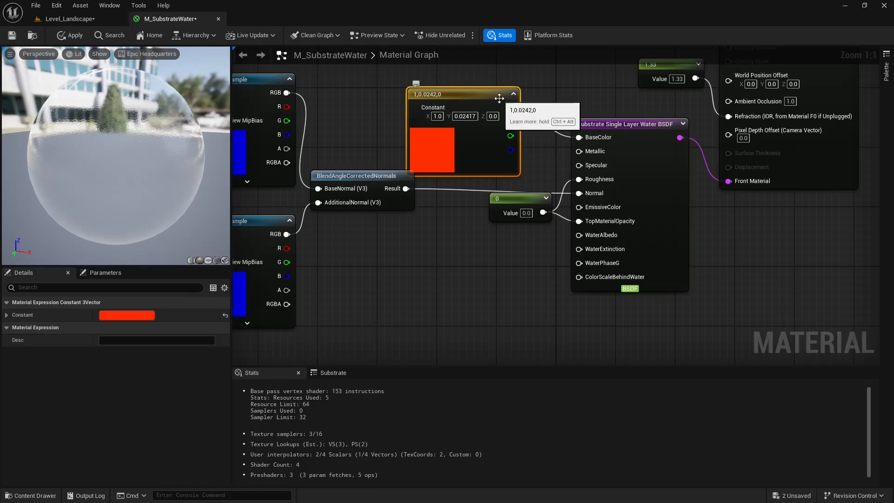
{"action": "key", "text": "Delete"}
Add a Constant3Vector node below the zero constant and set its color to bright green, 0.195618, 1.0, 0.0.
{"action": "right_click_drag", "start_coordinate": [505, 119], "coordinate": [509, 42]}
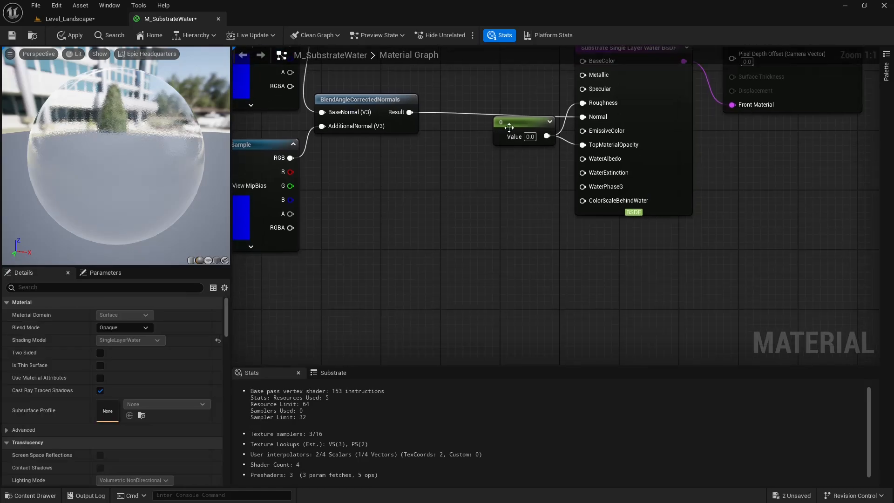
{"action": "right_click_drag", "start_coordinate": [500, 114], "coordinate": [504, 141]}
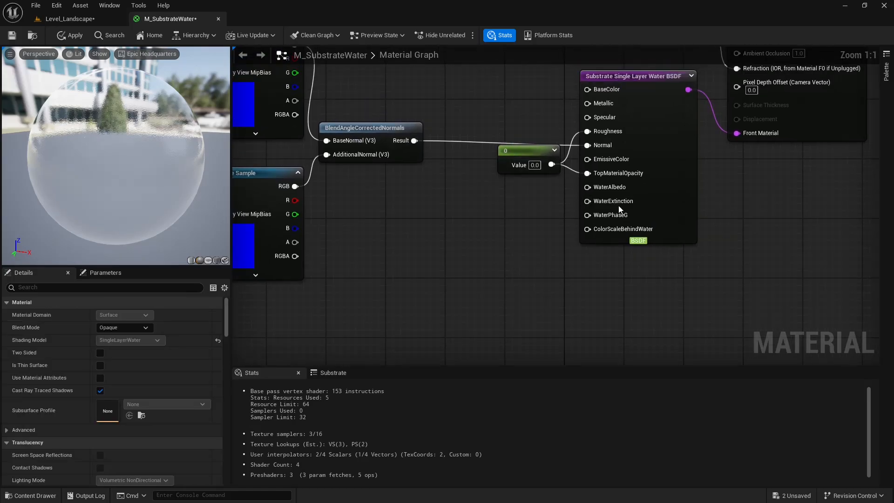
{"action": "mouse_move", "coordinate": [613, 204]}
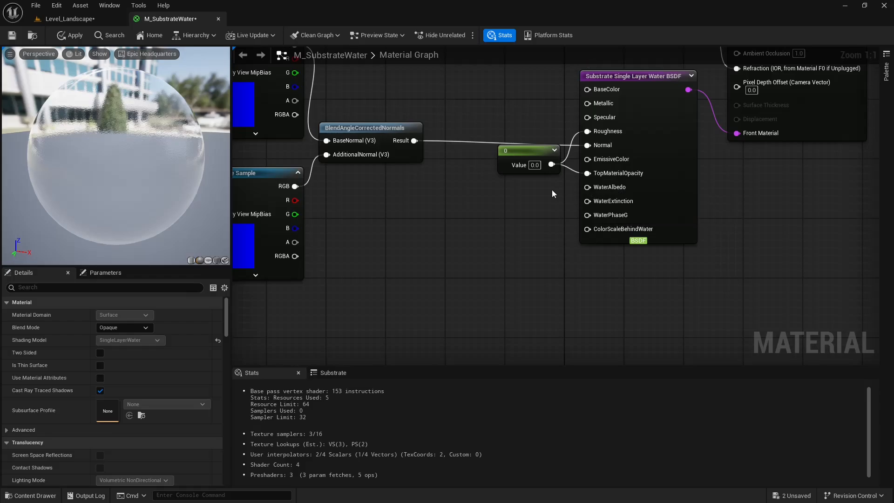
{"action": "right_click_drag", "start_coordinate": [629, 195], "coordinate": [646, 206]}
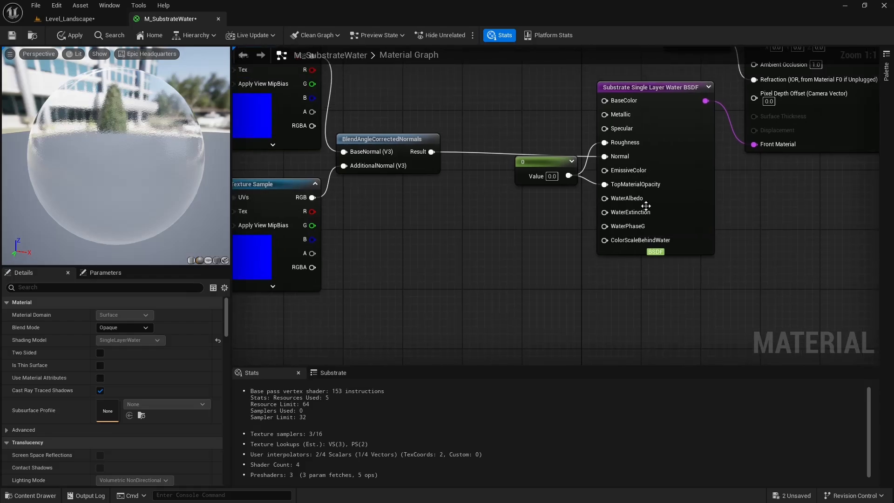
{"action": "left_click", "coordinate": [456, 211]}
{"action": "double_click", "coordinate": [511, 234]}
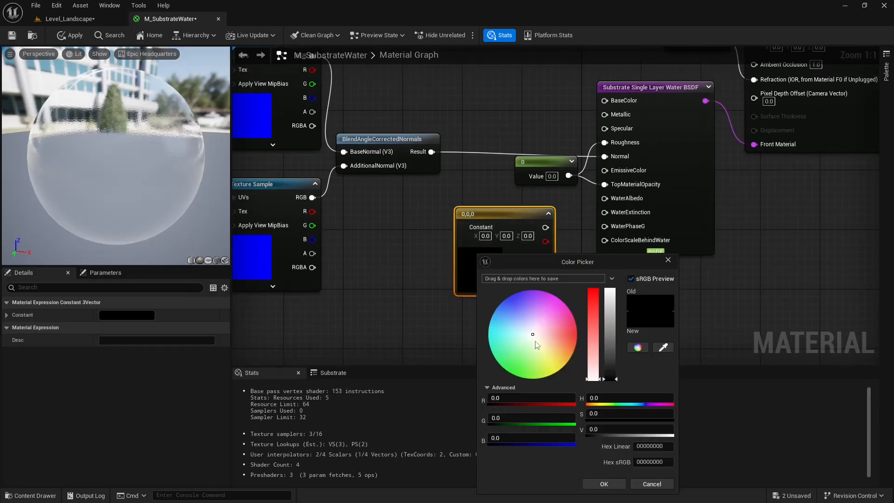
{"action": "left_click", "coordinate": [577, 335]}
{"action": "left_click_drag", "start_coordinate": [573, 351], "coordinate": [519, 378]}
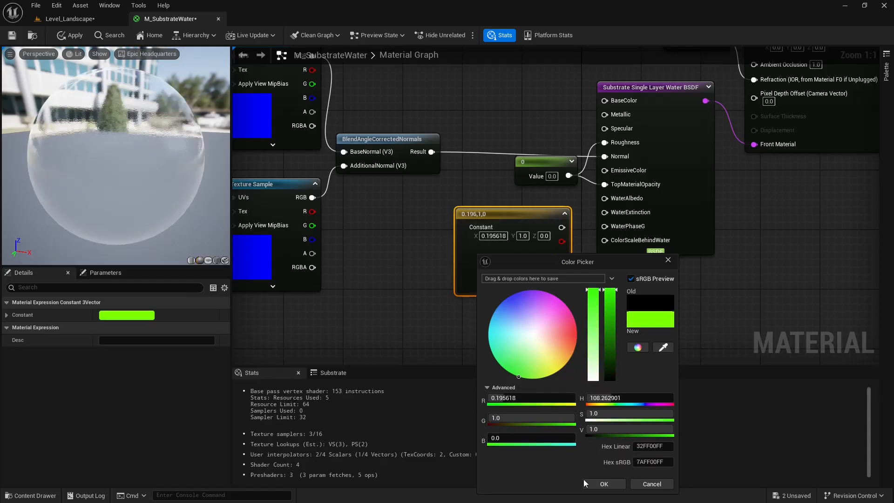
{"action": "left_click", "coordinate": [604, 484]}
Connect the green Constant3Vector to the BSDF's WaterAlbedo input, check the preview sphere, and reposition the constant beside the BSDF.
{"action": "left_click_drag", "start_coordinate": [562, 227], "coordinate": [605, 198]}
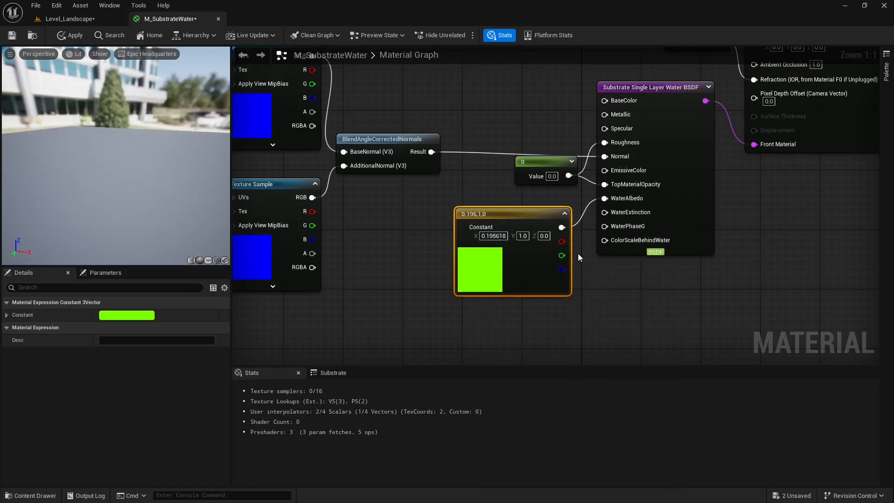
{"action": "left_click_drag", "start_coordinate": [546, 239], "coordinate": [554, 240]}
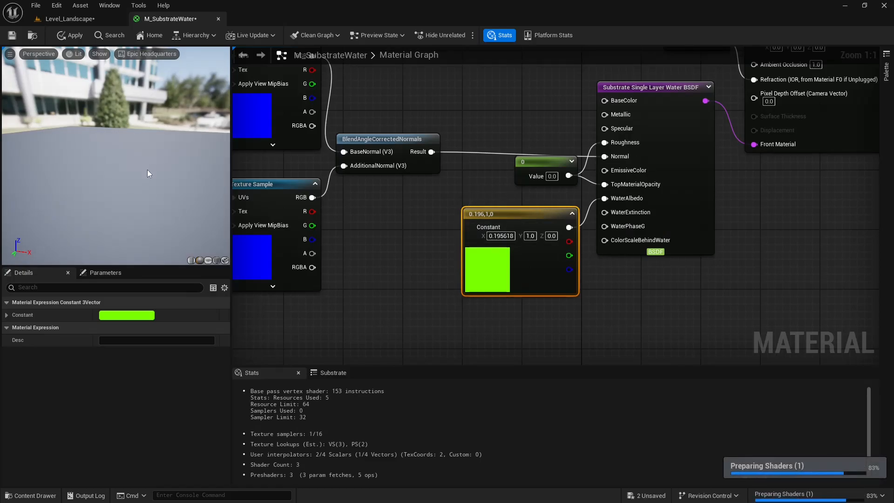
{"action": "left_click_drag", "start_coordinate": [148, 169], "coordinate": [182, 174]}
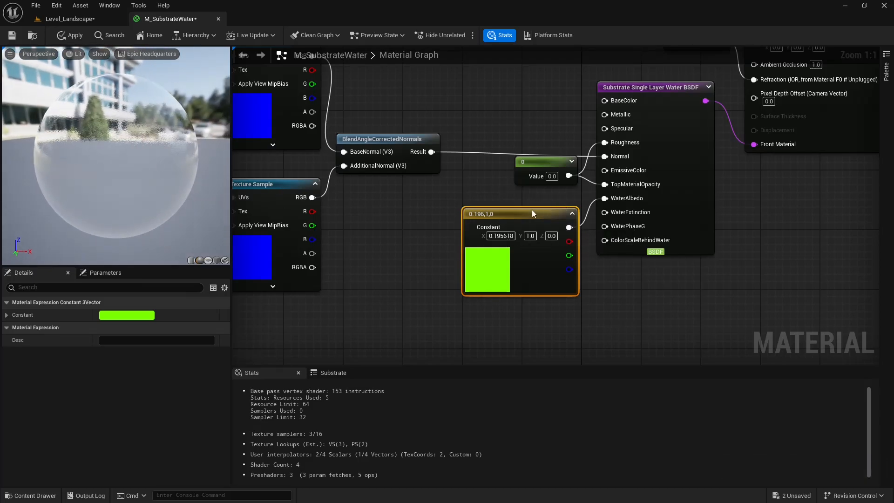
{"action": "left_click_drag", "start_coordinate": [534, 213], "coordinate": [504, 206]}
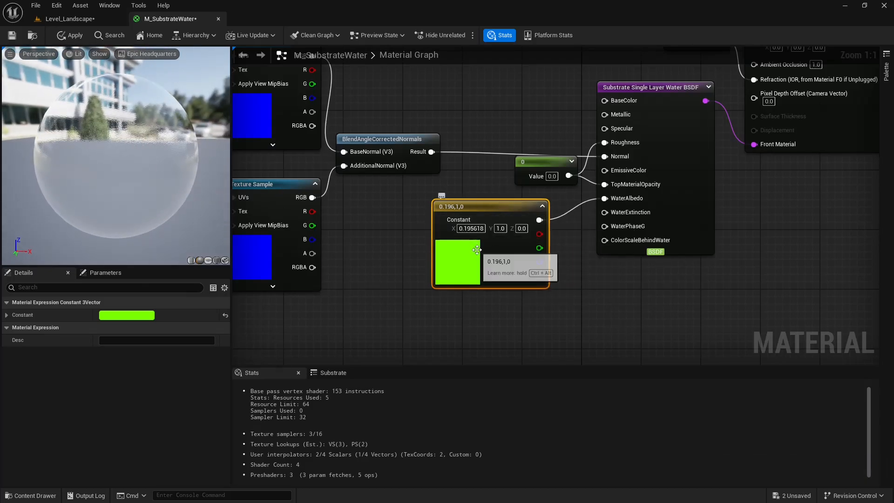
{"action": "left_click_drag", "start_coordinate": [511, 208], "coordinate": [519, 208]}
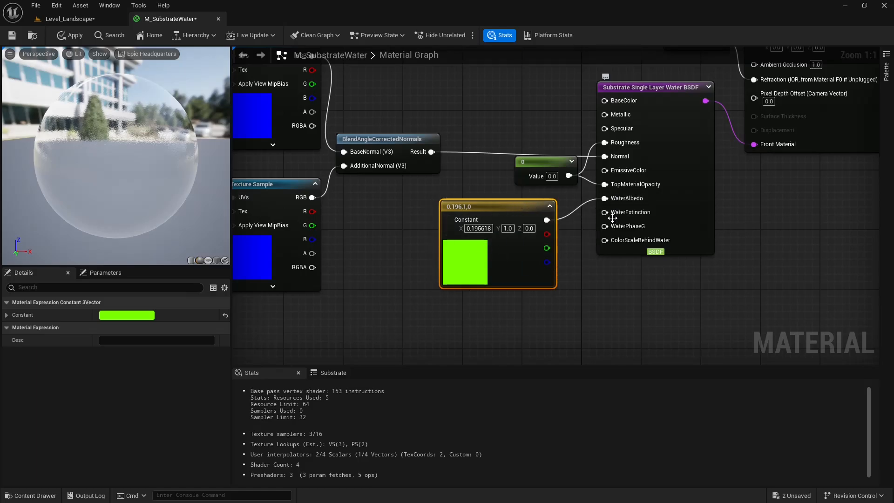
Test the green Constant3Vector on the BSDF's WaterExtinction input alongside WaterAlbedo, and delete the constant.
{"action": "mouse_move", "coordinate": [631, 217]}
{"action": "mouse_move", "coordinate": [521, 208]}
{"action": "left_mouse_down"}
{"action": "mouse_move", "coordinate": [545, 224]}
{"action": "mouse_move", "coordinate": [536, 215]}
{"action": "left_mouse_up"}
{"action": "double_click", "coordinate": [498, 253]}
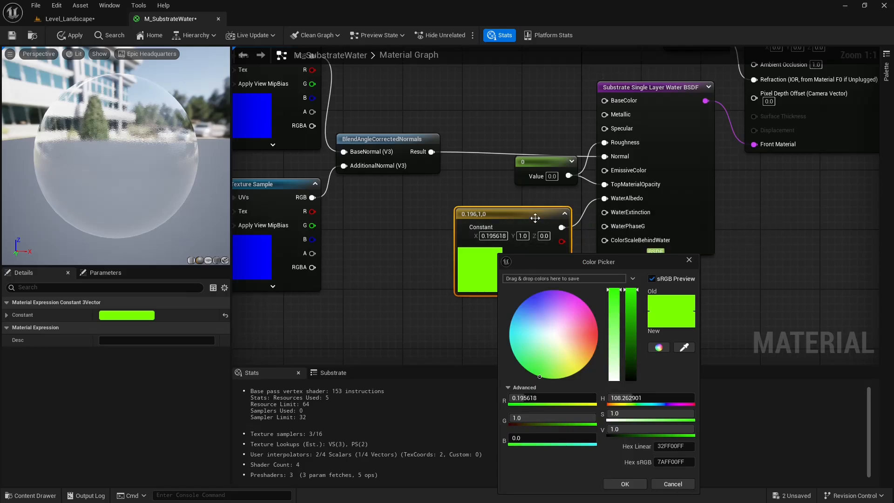
{"action": "left_click_drag", "start_coordinate": [539, 217], "coordinate": [516, 195]}
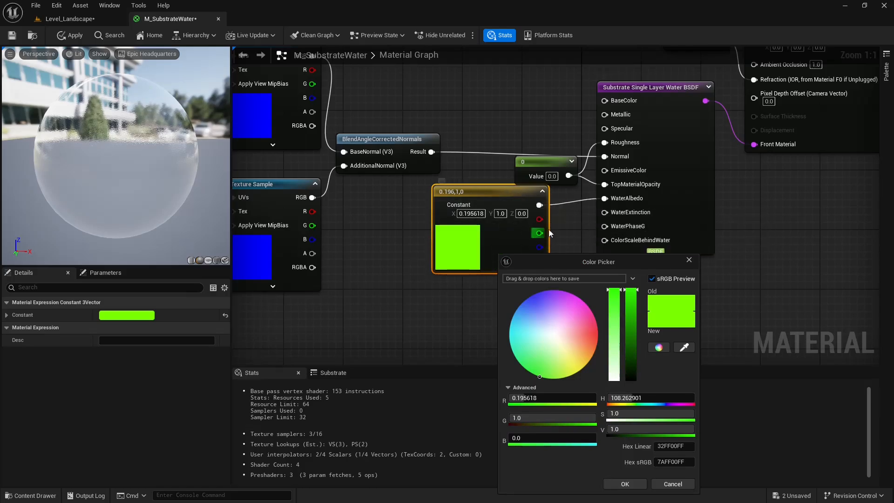
{"action": "left_click_drag", "start_coordinate": [539, 205], "coordinate": [604, 213]}
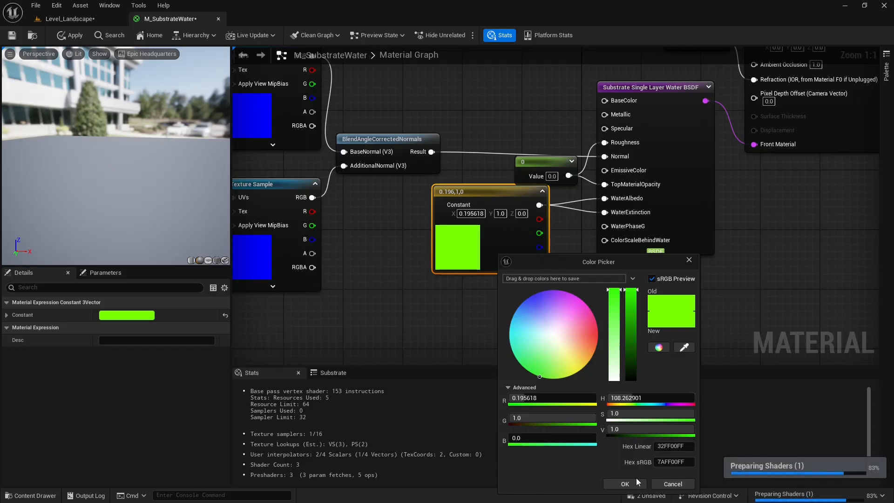
{"action": "left_click", "coordinate": [625, 484]}
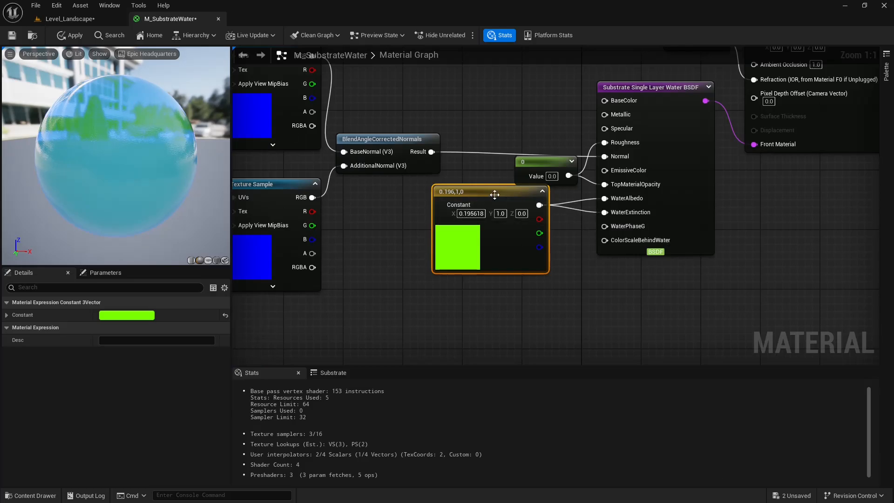
{"action": "key", "text": "Delete"}
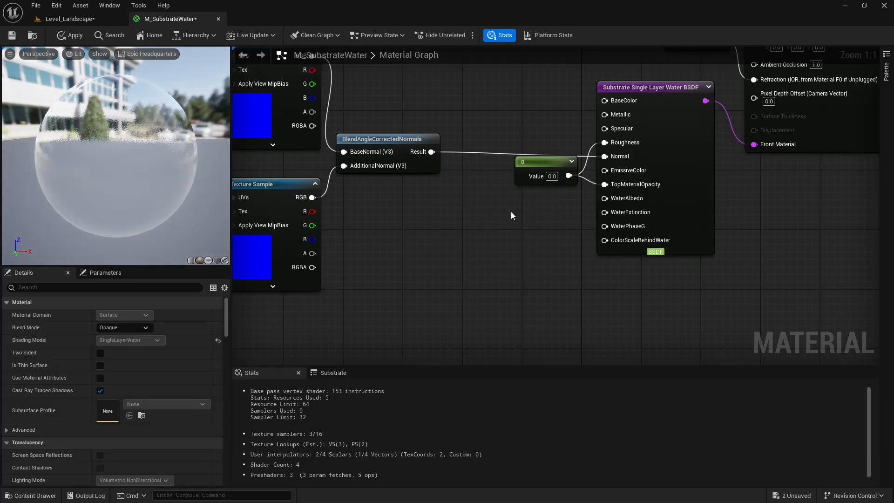
Add a Constant3Vector below the zero constant and set its color to magenta, 1.0, 0.0, 0.825233.
{"action": "left_click", "coordinate": [510, 210]}
{"action": "left_click_drag", "start_coordinate": [512, 212], "coordinate": [436, 214]}
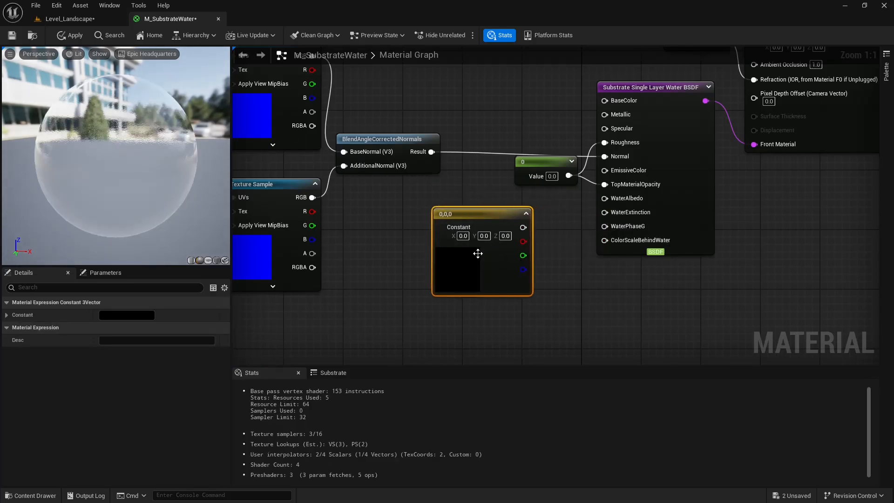
{"action": "double_click", "coordinate": [452, 264]}
{"action": "left_click", "coordinate": [482, 313]}
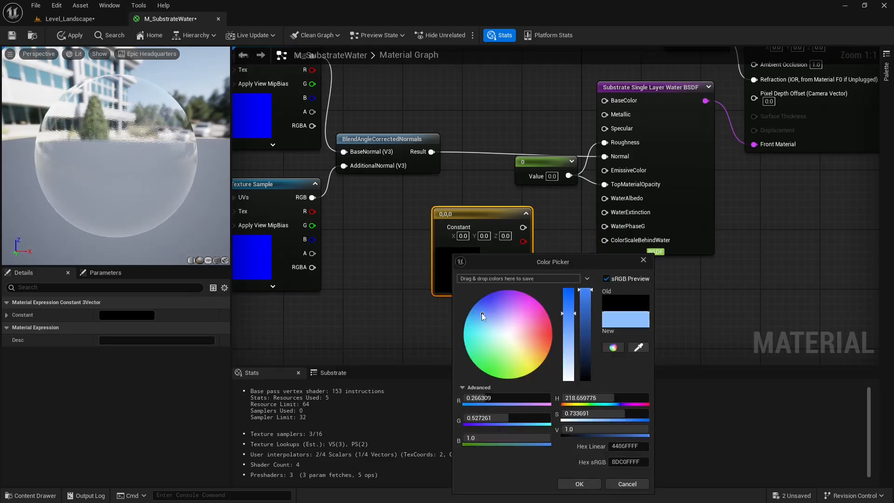
{"action": "left_click_drag", "start_coordinate": [481, 313], "coordinate": [540, 298]}
{"action": "left_click", "coordinate": [580, 484]}
Test the magenta Constant3Vector on the BSDF's WaterExtinction input in the preview, and delete the constant.
{"action": "left_click_drag", "start_coordinate": [539, 227], "coordinate": [606, 213]}
{"action": "left_click_drag", "start_coordinate": [536, 215], "coordinate": [543, 215]}
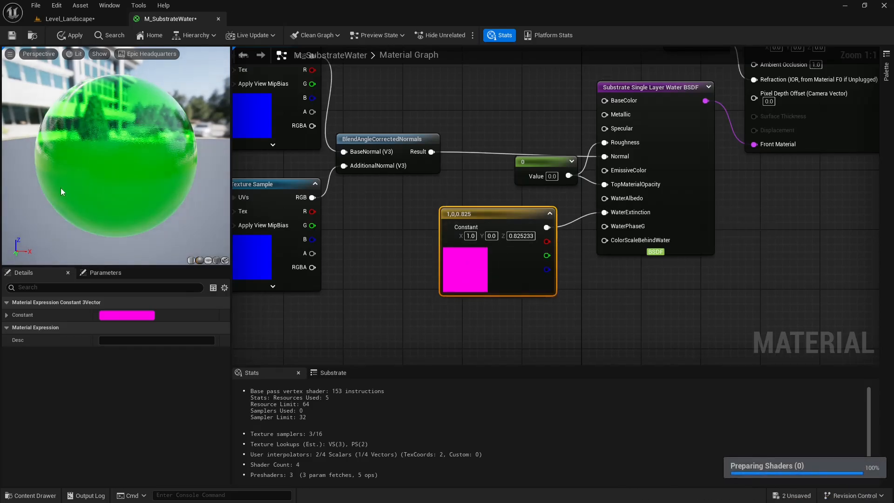
{"action": "mouse_move", "coordinate": [110, 153]}
{"action": "right_mouse_down"}
{"action": "mouse_move", "coordinate": [110, 135]}
{"action": "mouse_move", "coordinate": [110, 168]}
{"action": "right_mouse_up"}
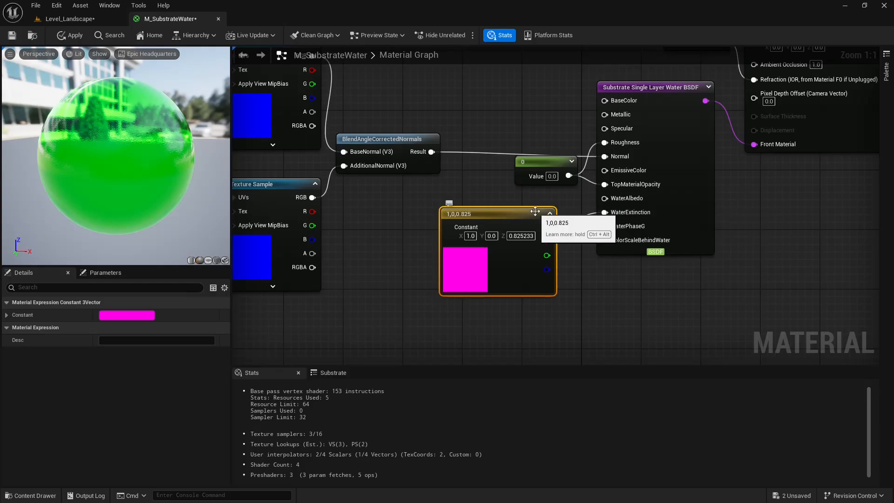
{"action": "left_click_drag", "start_coordinate": [539, 215], "coordinate": [547, 215]}
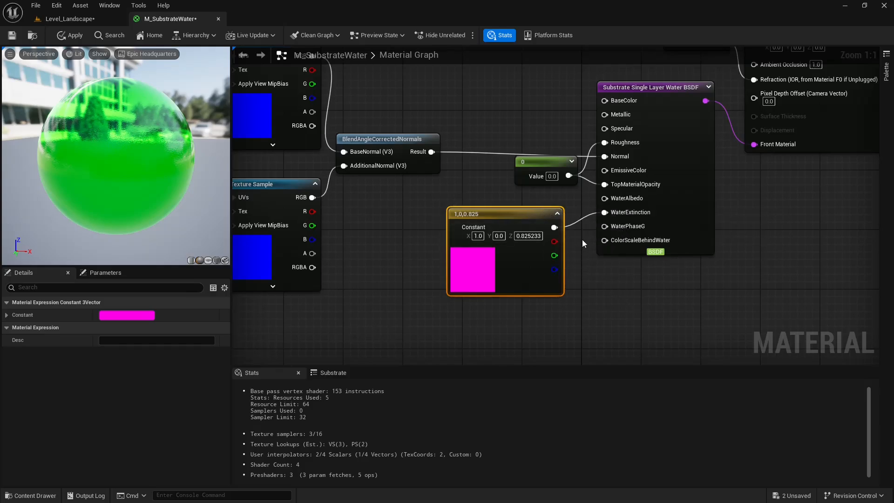
{"action": "key", "text": "Delete"}
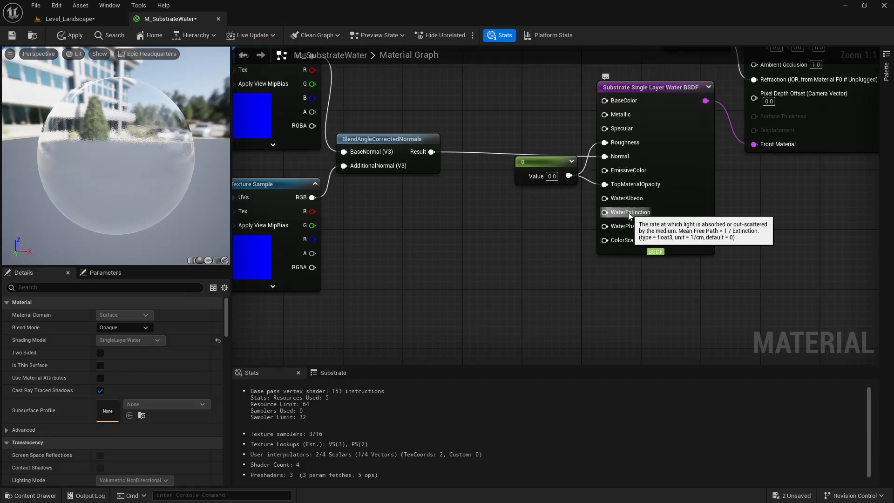
Add a Substrate Slab BSDF node and place it beside the Single Layer Water BSDF for comparison.
{"action": "right_click_drag", "start_coordinate": [635, 295], "coordinate": [591, 238]}
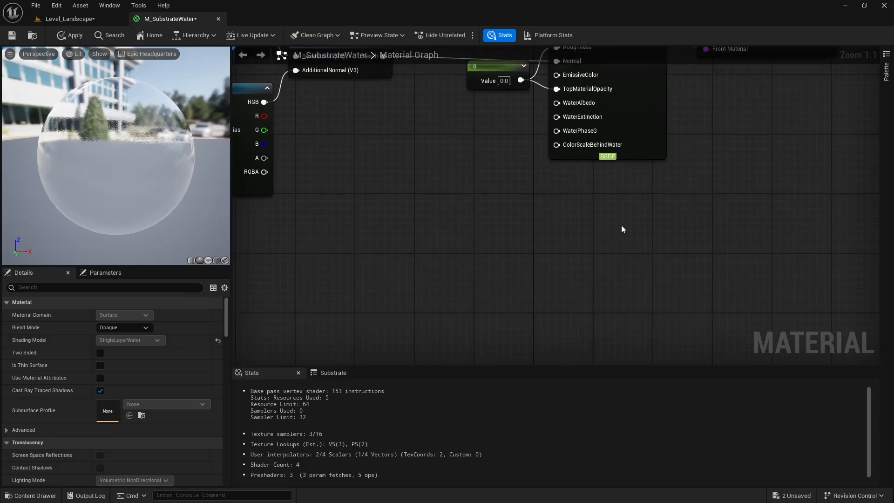
{"action": "right_click_drag", "start_coordinate": [622, 225], "coordinate": [572, 239]}
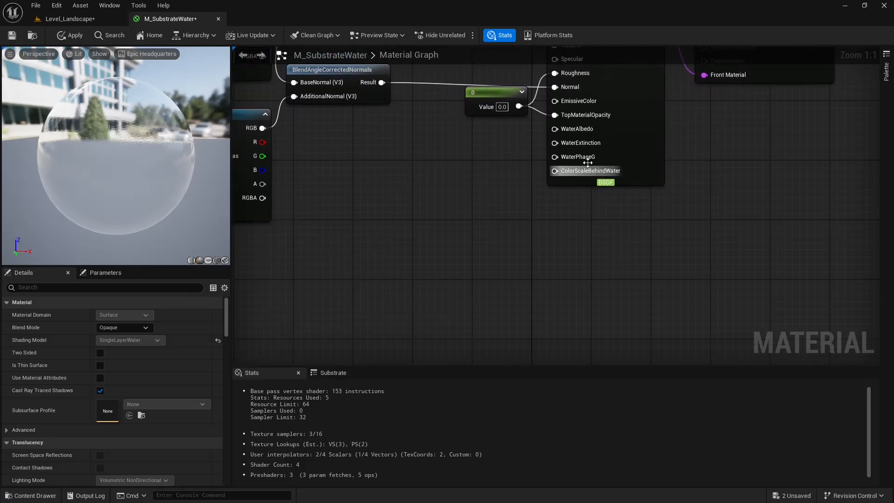
{"action": "mouse_move", "coordinate": [586, 142]}
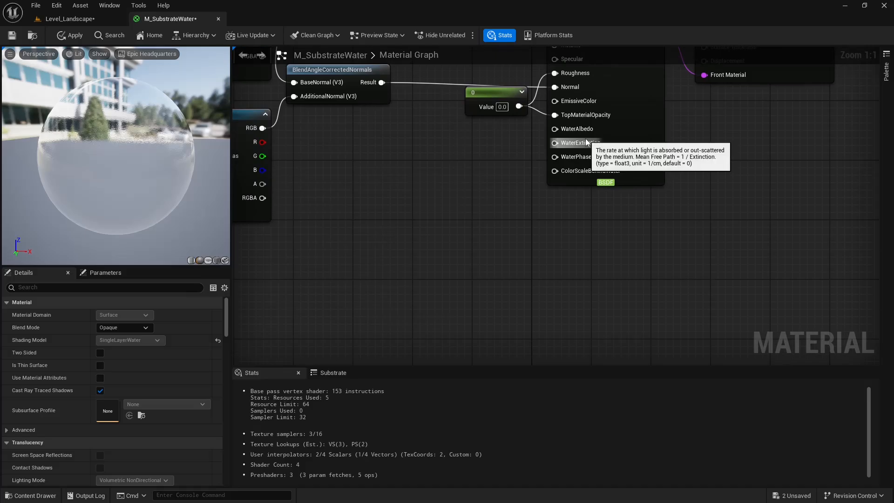
{"action": "right_click_drag", "start_coordinate": [611, 220], "coordinate": [586, 253]}
{"action": "right_click", "coordinate": [561, 239]}
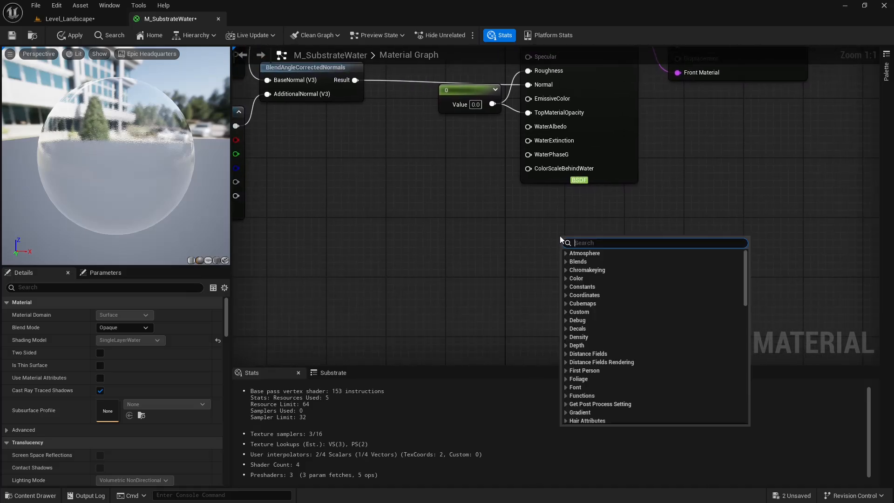
{"action": "type", "text": "sla"}
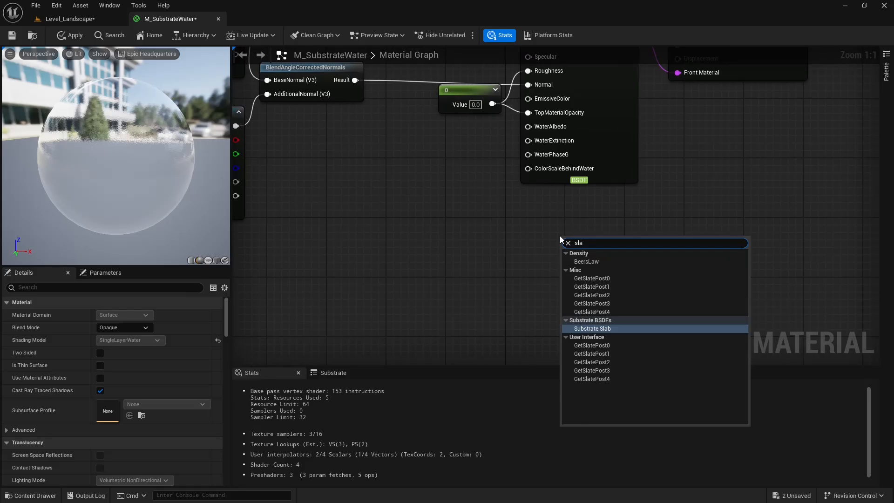
{"action": "key", "text": "Return"}
{"action": "right_click_drag", "start_coordinate": [560, 236], "coordinate": [534, 127]}
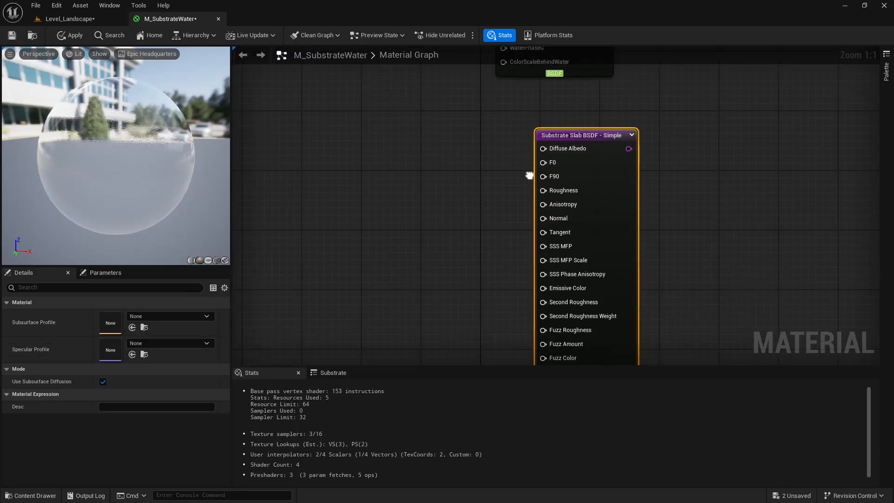
{"action": "left_click_drag", "start_coordinate": [589, 177], "coordinate": [535, 182]}
{"action": "right_click_drag", "start_coordinate": [410, 115], "coordinate": [461, 242]}
{"action": "left_click_drag", "start_coordinate": [611, 279], "coordinate": [457, 173]}
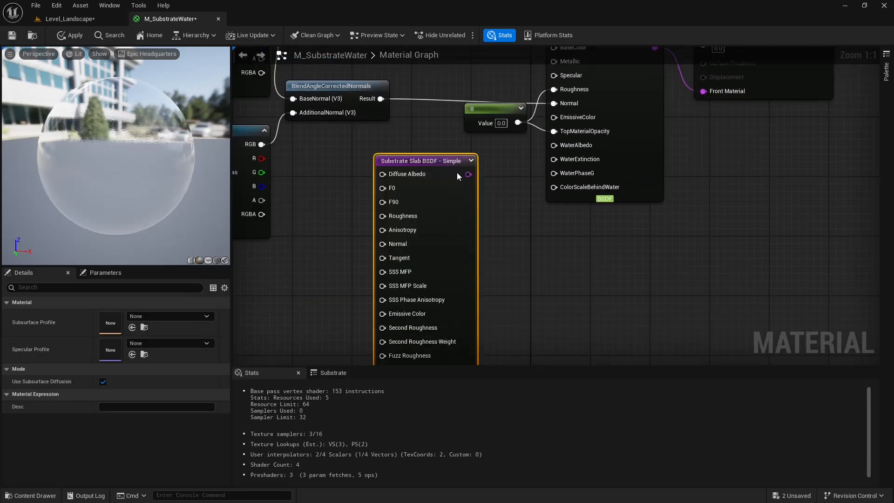
Compare the slab's SSS MFP input with the water BSDF's WaterExtinction description, and delete the Substrate Slab BSDF node.
{"action": "right_click_drag", "start_coordinate": [536, 251], "coordinate": [537, 202]}
{"action": "left_click_drag", "start_coordinate": [467, 205], "coordinate": [504, 229]}
{"action": "right_click_drag", "start_coordinate": [587, 257], "coordinate": [658, 178]}
{"action": "left_click_drag", "start_coordinate": [557, 159], "coordinate": [550, 189]}
{"action": "right_click_drag", "start_coordinate": [642, 169], "coordinate": [623, 281]}
{"action": "left_click_drag", "start_coordinate": [540, 268], "coordinate": [547, 223]}
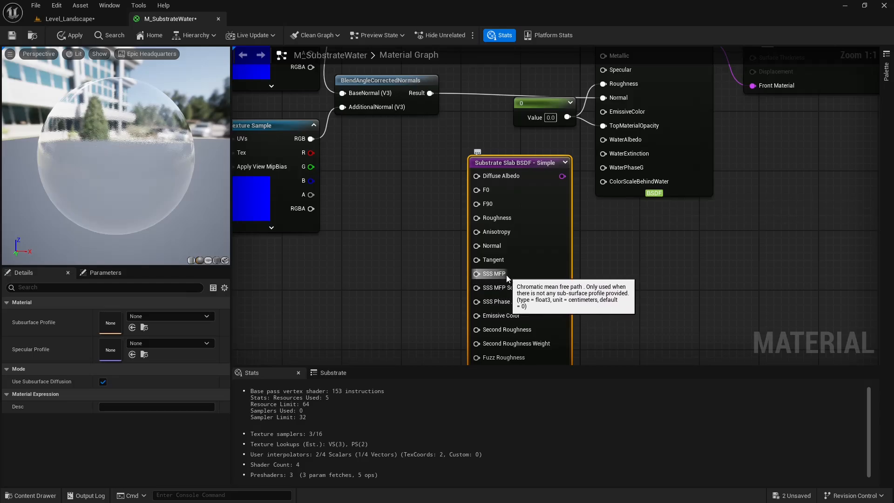
{"action": "left_click_drag", "start_coordinate": [547, 199], "coordinate": [494, 215]}
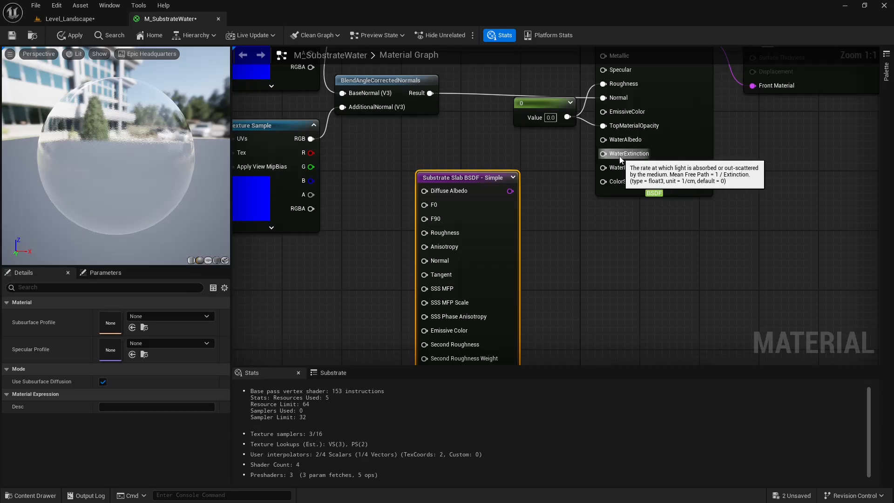
{"action": "left_click_drag", "start_coordinate": [483, 189], "coordinate": [504, 219]}
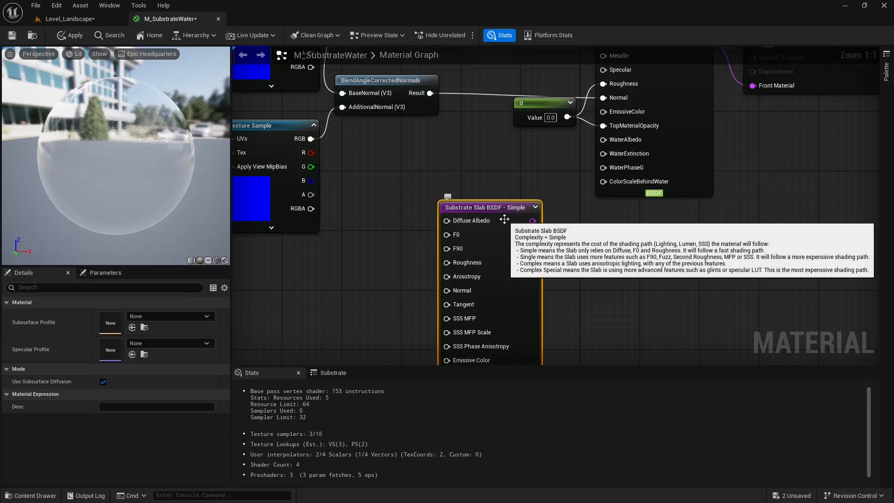
{"action": "key", "text": "Delete"}
Add a Constant node below BlendAngleCorrectedNormals and set its value to 1.
{"action": "right_click_drag", "start_coordinate": [505, 219], "coordinate": [505, 233]}
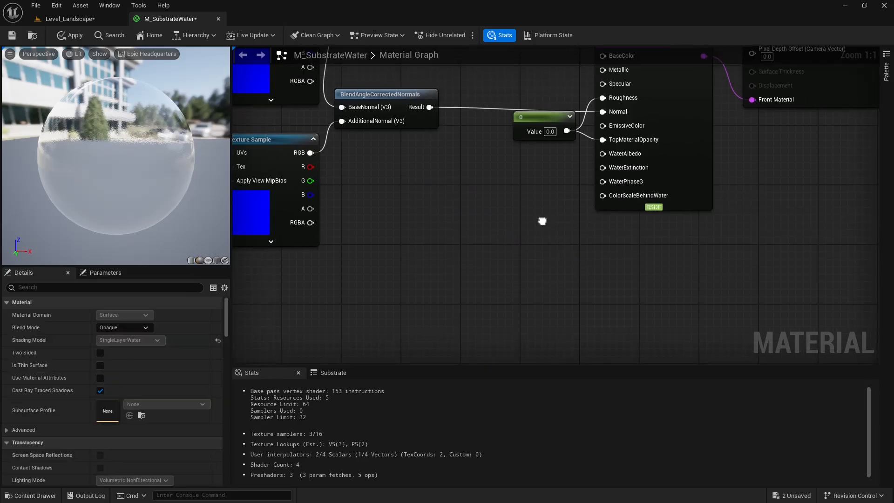
{"action": "left_click", "coordinate": [490, 201]}
{"action": "left_click_drag", "start_coordinate": [493, 199], "coordinate": [436, 197]}
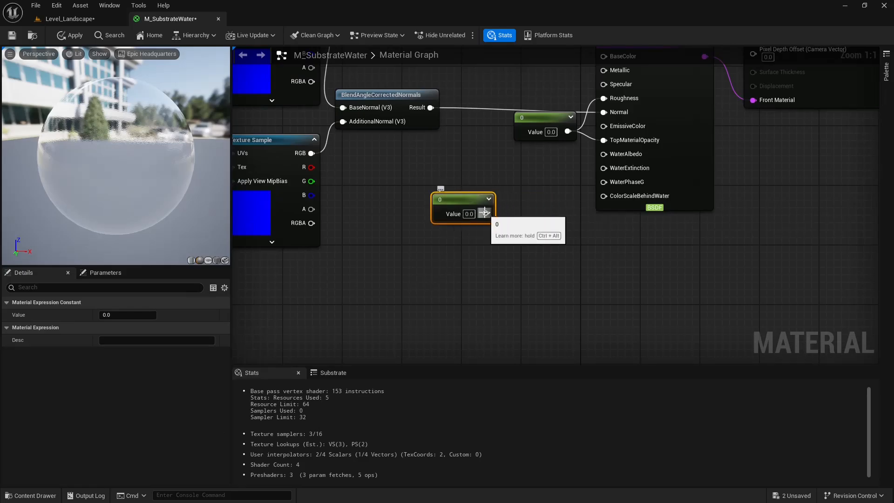
{"action": "left_click_drag", "start_coordinate": [485, 213], "coordinate": [518, 252]}
{"action": "left_click", "coordinate": [471, 214]}
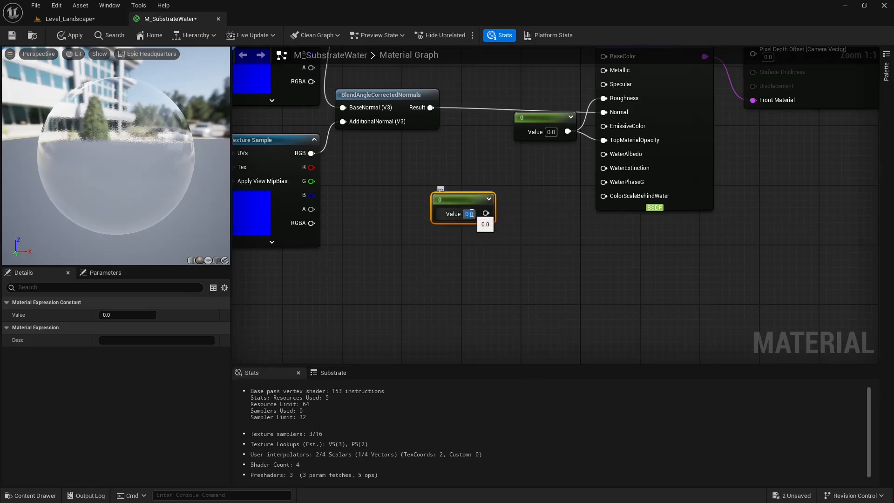
{"action": "type", "text": "1"}
{"action": "key", "text": "Return"}
Add a Divide node fed by the constant 1 on its A input.
{"action": "left_click_drag", "start_coordinate": [485, 213], "coordinate": [508, 239]}
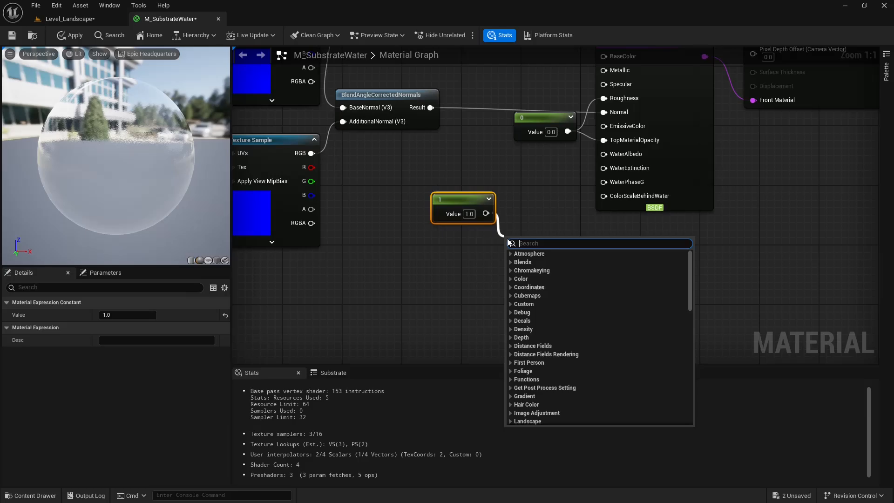
{"action": "type", "text": "divide"}
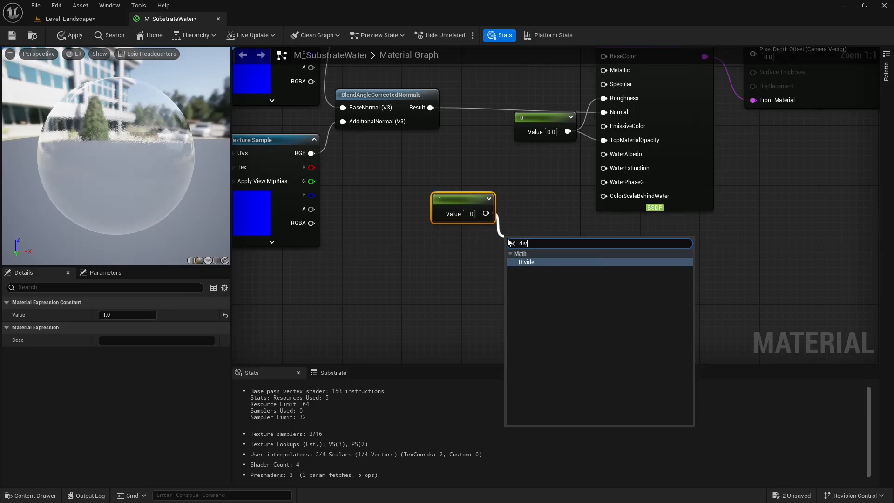
{"action": "key", "text": "Return"}
{"action": "right_click_drag", "start_coordinate": [544, 197], "coordinate": [553, 180]}
Add a Substrate Transmittance-To-MeanFreePath node below the constant 1 and Divide nodes.
{"action": "right_click_drag", "start_coordinate": [447, 261], "coordinate": [489, 217]}
{"action": "right_click", "coordinate": [482, 214]}
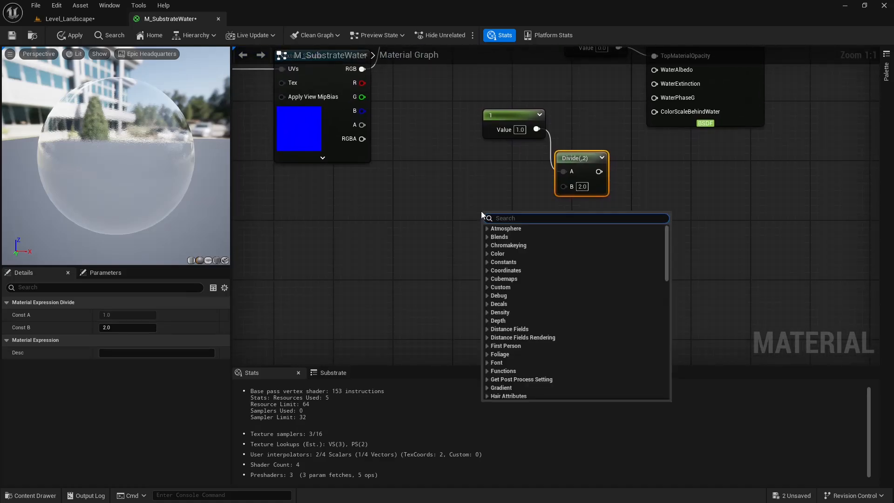
{"action": "scroll", "coordinate": [482, 211], "scroll_direction": "down", "scroll_amount": 10}
{"action": "type", "text": "transm"}
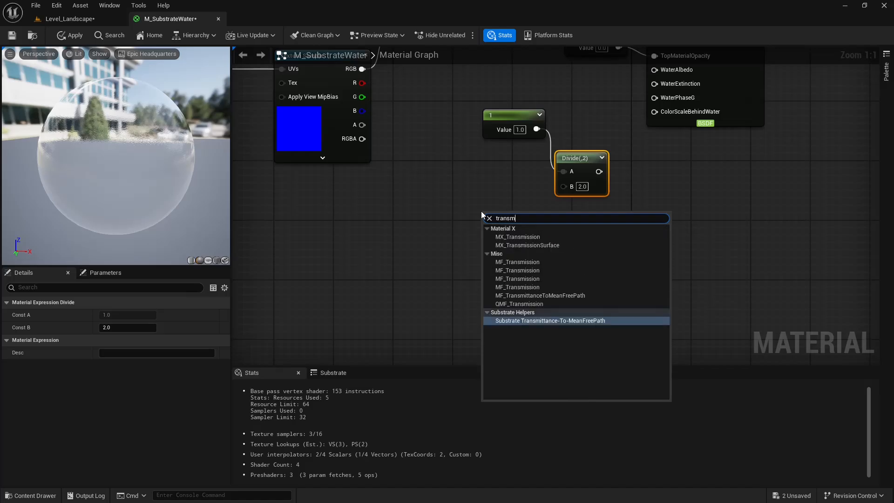
{"action": "left_click", "coordinate": [558, 323]}
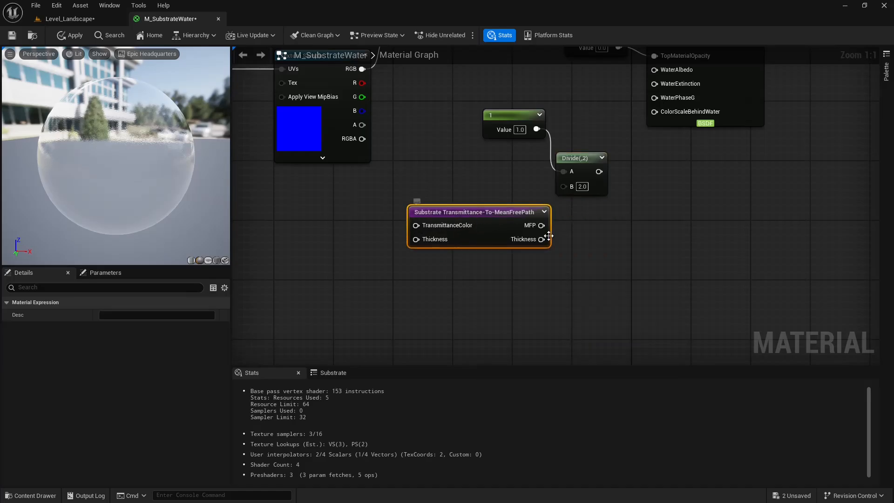
Connect the Transmittance-To-MeanFreePath node's MFP output to the Divide's B input, and the Divide result to the BSDF's WaterExtinction.
{"action": "left_click_drag", "start_coordinate": [541, 226], "coordinate": [526, 190]}
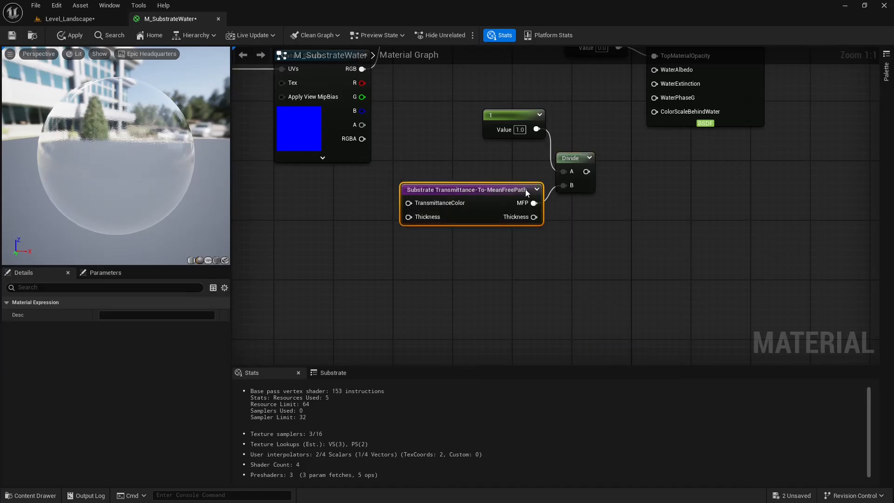
{"action": "right_click_drag", "start_coordinate": [534, 167], "coordinate": [604, 225]}
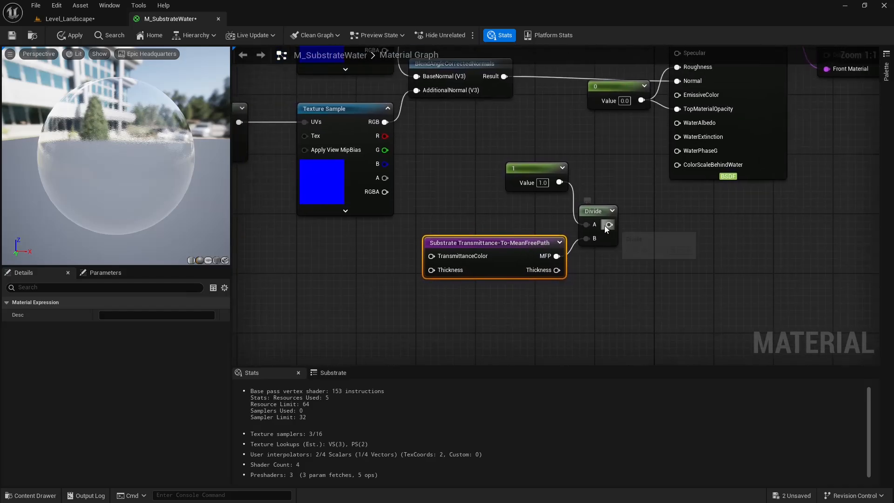
{"action": "left_click_drag", "start_coordinate": [605, 225], "coordinate": [678, 136]}
Add a white Constant3Vector, 1.0, 1.0, 1.0, and connect it to TransmittanceColor on the Transmittance-To-MeanFreePath node.
{"action": "right_click_drag", "start_coordinate": [431, 256], "coordinate": [467, 248]}
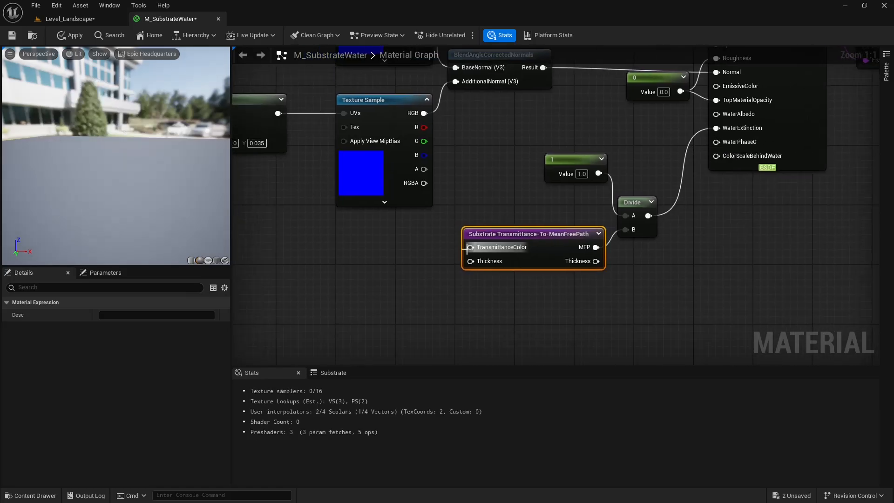
{"action": "left_click", "coordinate": [412, 255]}
{"action": "key", "text": "3"}
{"action": "left_click", "coordinate": [412, 255]}
{"action": "left_click_drag", "start_coordinate": [429, 254], "coordinate": [359, 246]}
{"action": "double_click", "coordinate": [367, 298]}
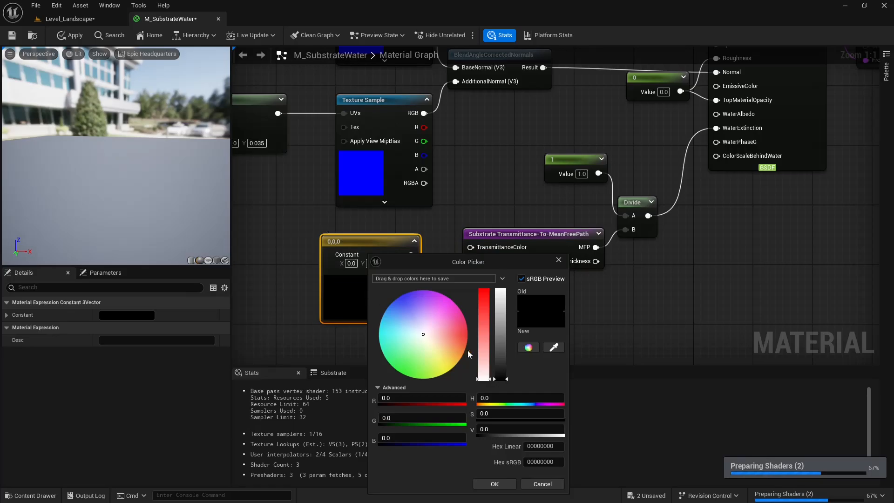
{"action": "left_click_drag", "start_coordinate": [502, 352], "coordinate": [501, 290]}
{"action": "left_click", "coordinate": [495, 484]}
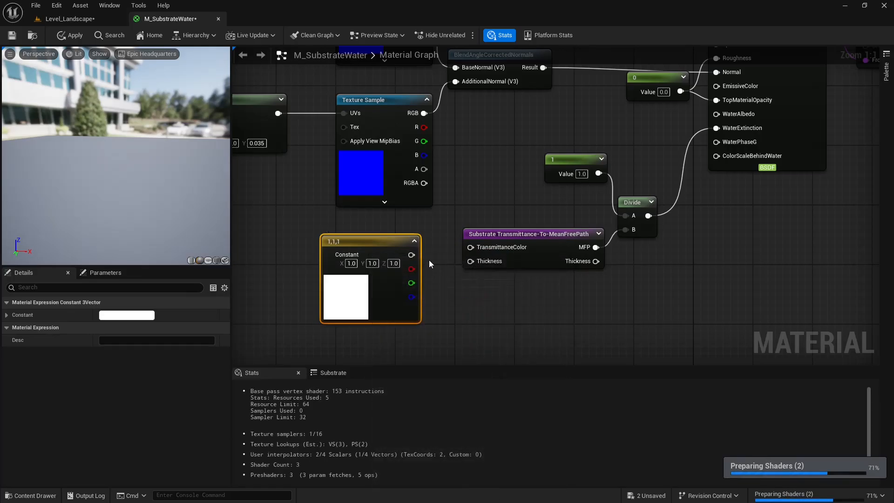
{"action": "left_click_drag", "start_coordinate": [412, 255], "coordinate": [470, 248]}
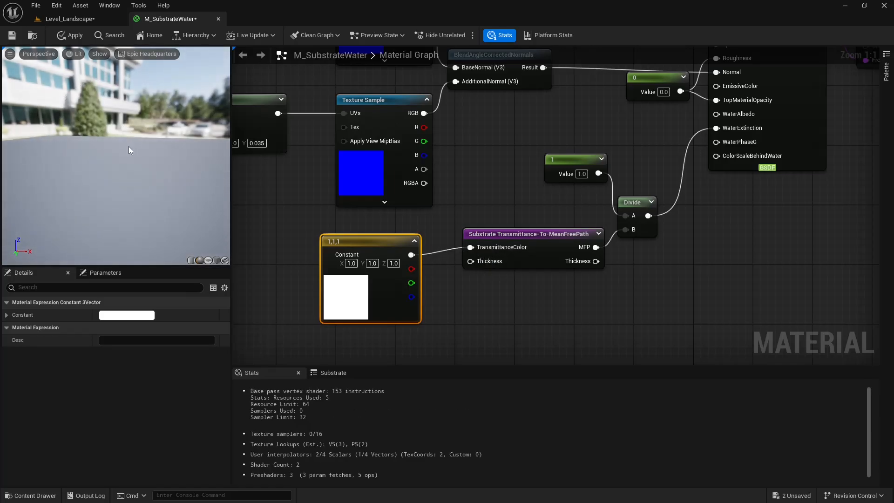
Line up the Constant3Vector with the Transmittance-To-MeanFreePath node, set it to bright green, 0.249492, 1.0, 0.0, and inspect the preview sphere.
{"action": "left_click_drag", "start_coordinate": [387, 241], "coordinate": [402, 240]}
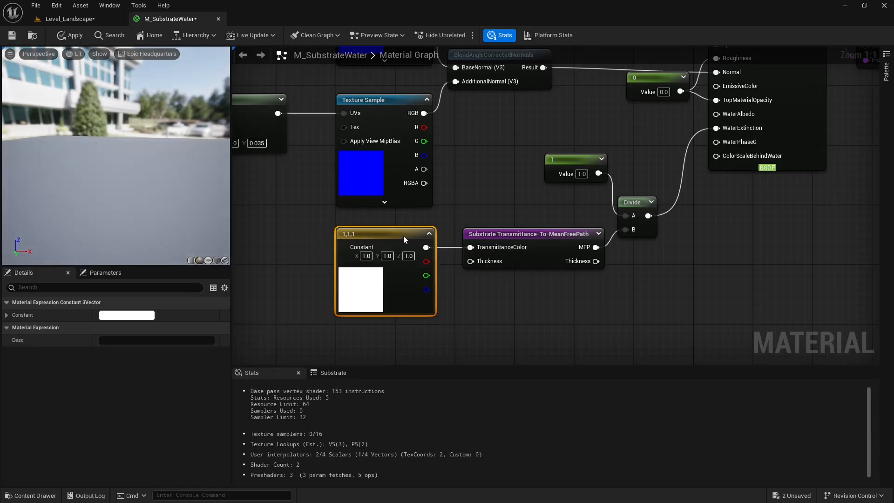
{"action": "right_click_drag", "start_coordinate": [538, 203], "coordinate": [529, 156]}
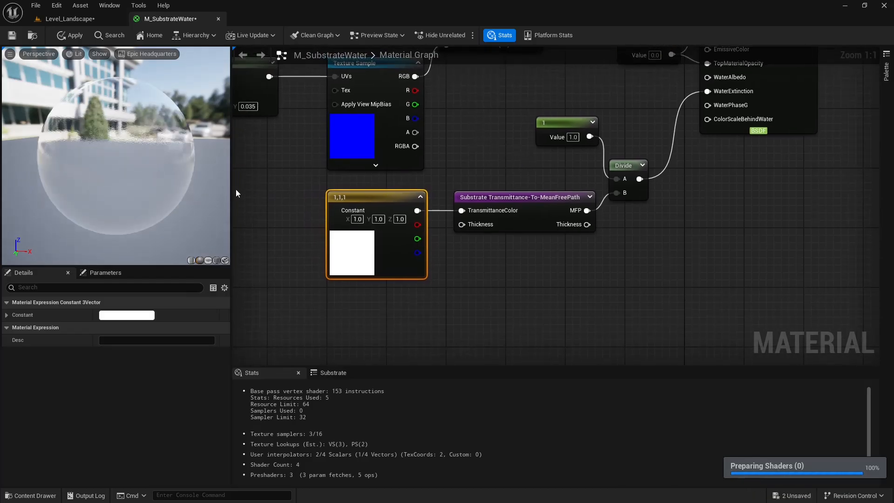
{"action": "left_click_drag", "start_coordinate": [184, 177], "coordinate": [141, 164]}
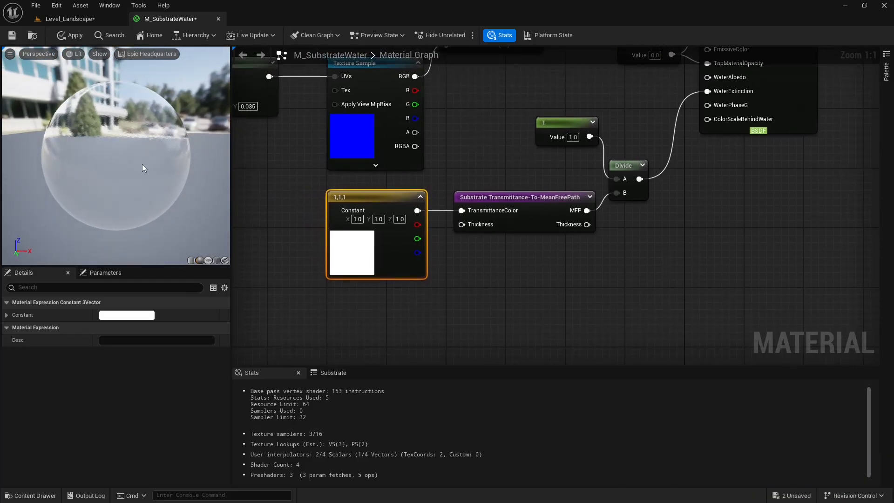
{"action": "double_click", "coordinate": [355, 254]}
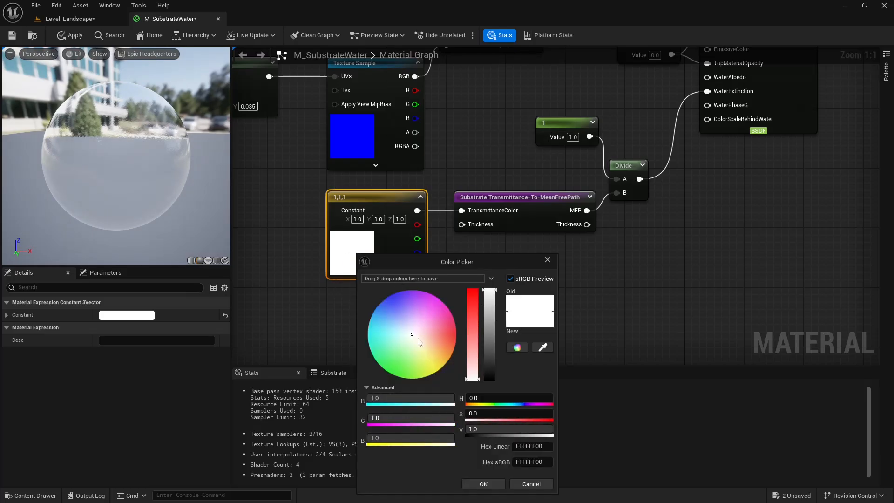
{"action": "left_click_drag", "start_coordinate": [418, 339], "coordinate": [400, 382]}
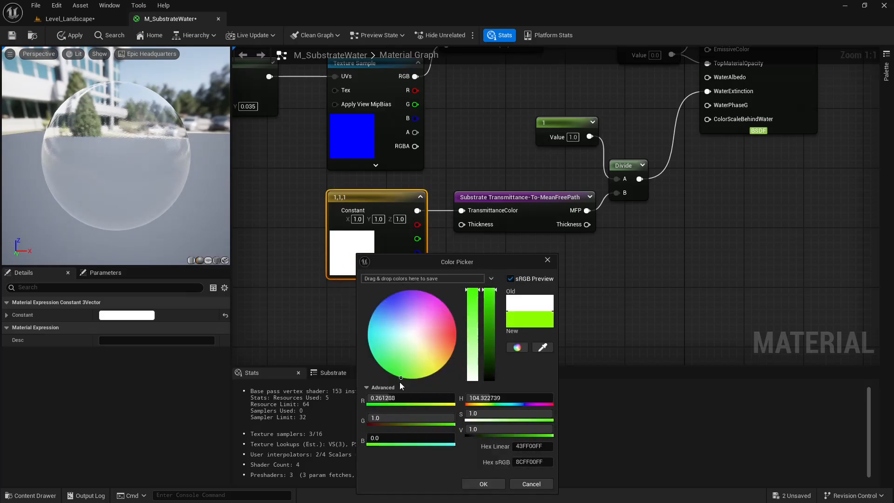
{"action": "left_click", "coordinate": [491, 486]}
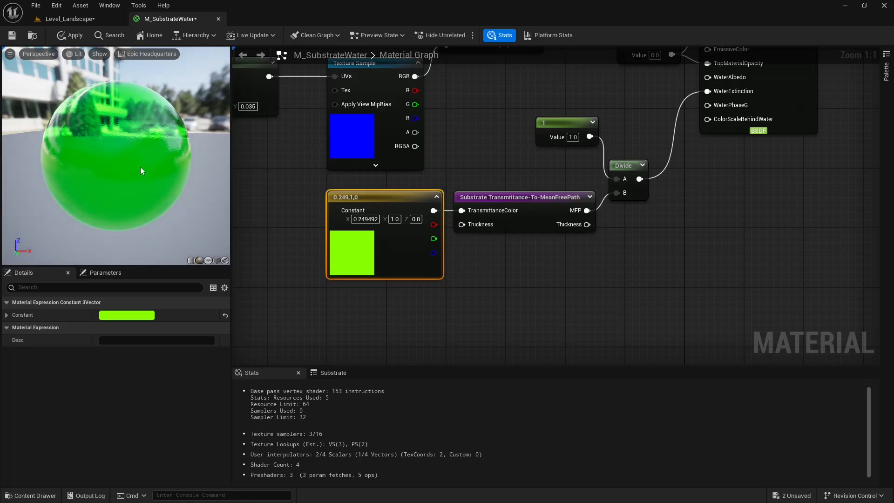
{"action": "right_click_drag", "start_coordinate": [133, 151], "coordinate": [139, 142]}
{"action": "left_click_drag", "start_coordinate": [138, 146], "coordinate": [147, 147]}
Change the transmittance Constant3Vector to a light pink, 1.0, 0.347647, 0.766424.
{"action": "left_click_drag", "start_coordinate": [347, 254], "coordinate": [343, 272]}
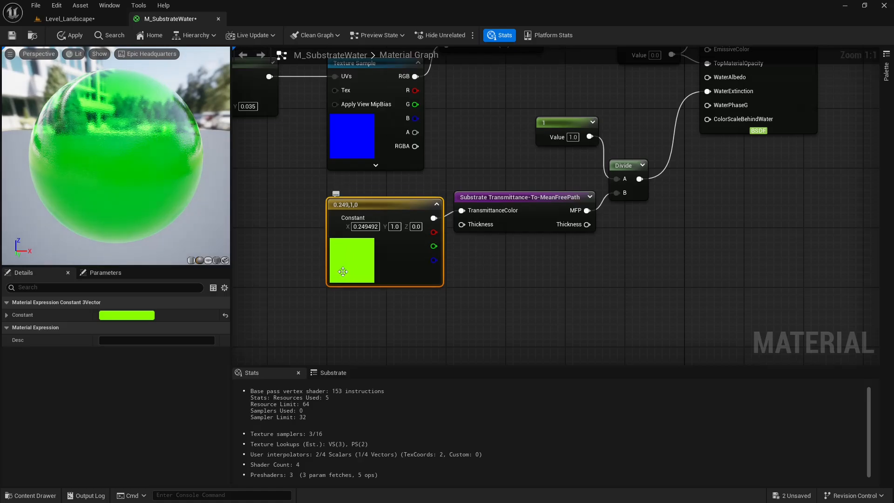
{"action": "left_click_drag", "start_coordinate": [389, 203], "coordinate": [382, 196]}
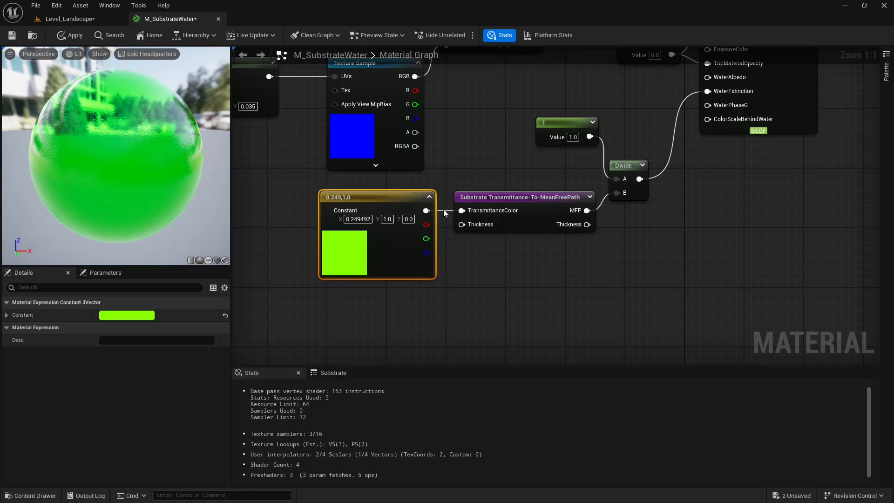
{"action": "double_click", "coordinate": [342, 247]}
{"action": "left_click_drag", "start_coordinate": [415, 345], "coordinate": [440, 325]}
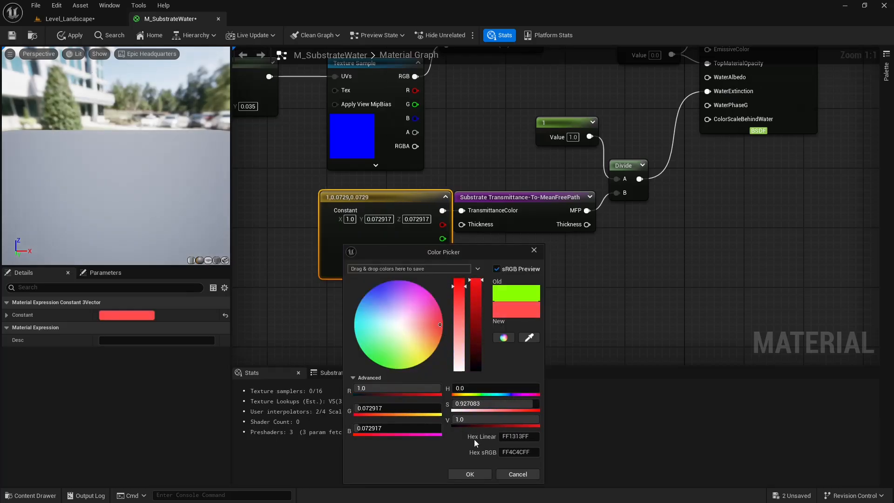
{"action": "left_click", "coordinate": [422, 306]}
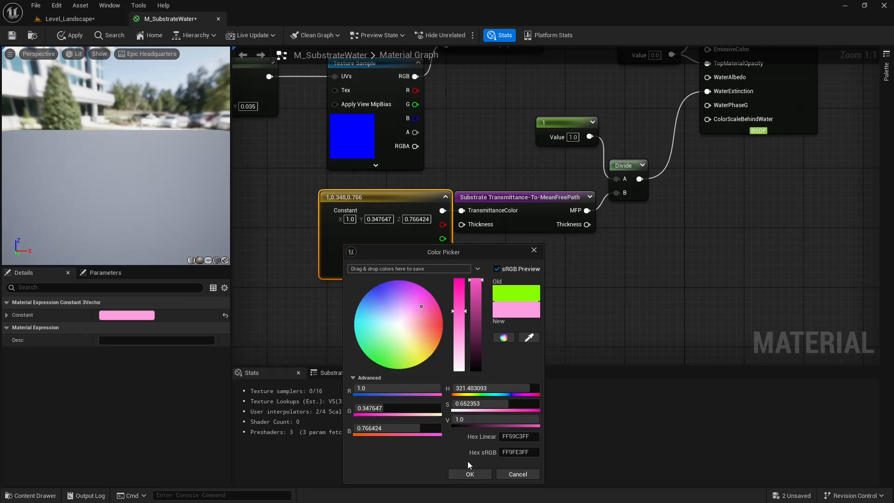
{"action": "left_click", "coordinate": [471, 477]}
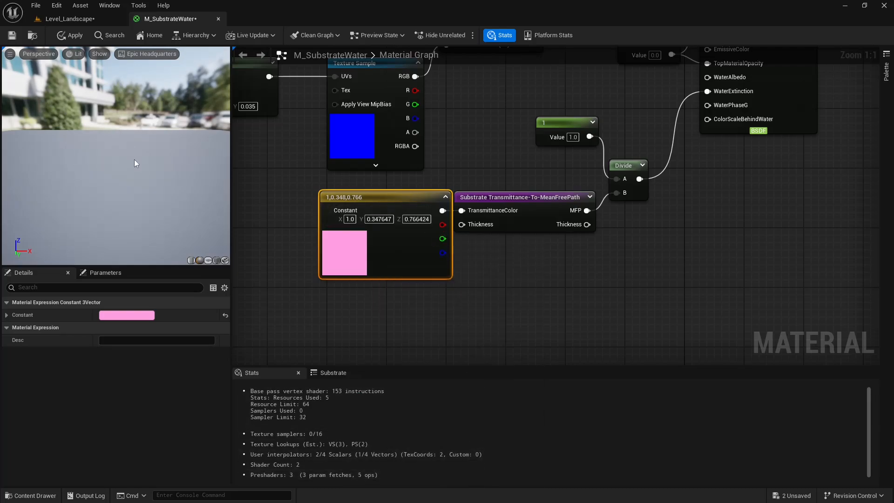
{"action": "key", "text": "alt+Tab"}
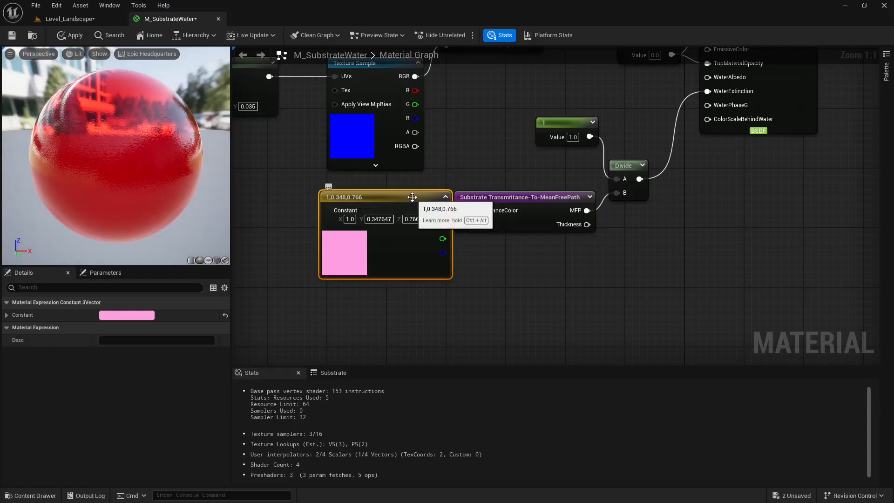
Move the Constant3Vector clear of the Transmittance-To-MeanFreePath node and set its color to yellow, 1.0, 0.85103, 0.0.
{"action": "left_click_drag", "start_coordinate": [418, 198], "coordinate": [395, 191]}
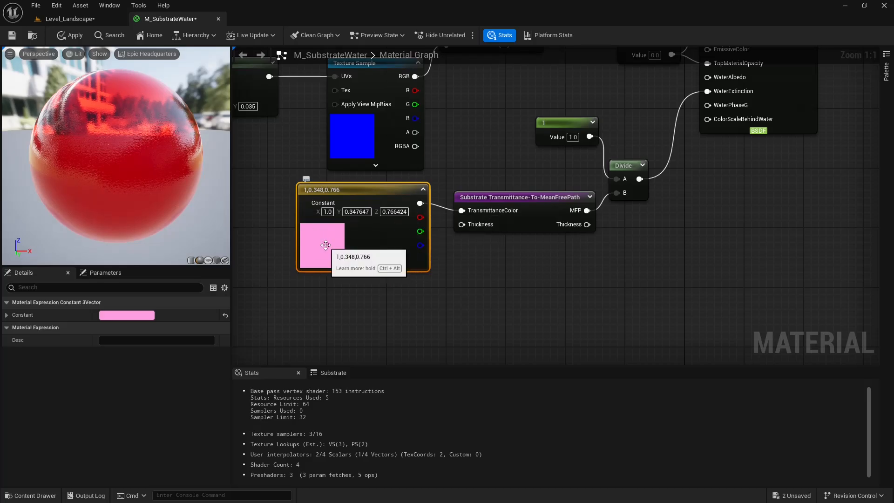
{"action": "right_click_drag", "start_coordinate": [325, 245], "coordinate": [351, 260]}
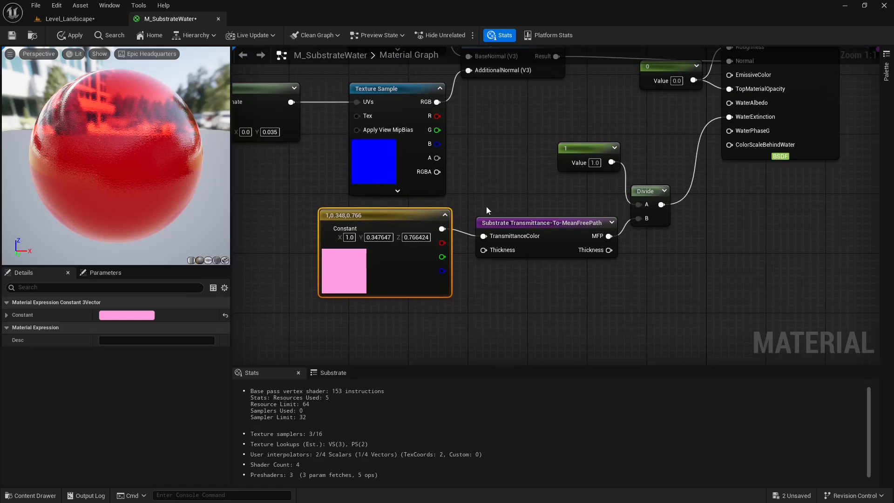
{"action": "double_click", "coordinate": [350, 260]}
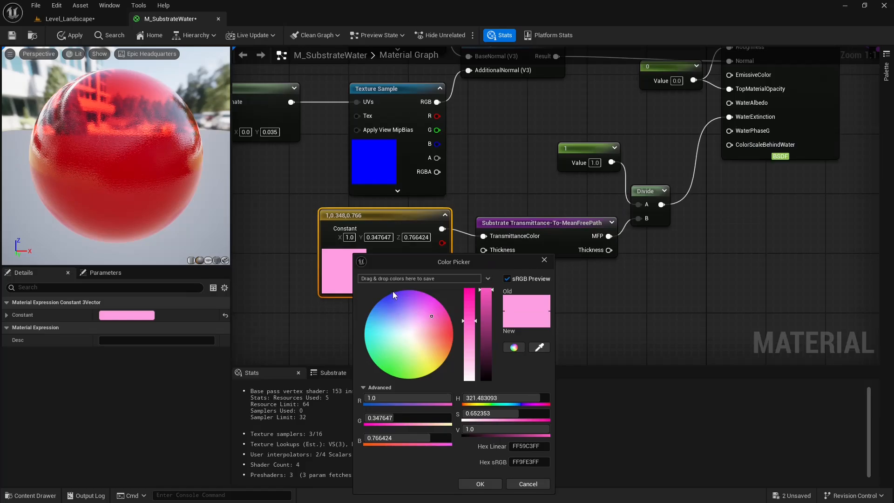
{"action": "left_click_drag", "start_coordinate": [428, 319], "coordinate": [409, 335]}
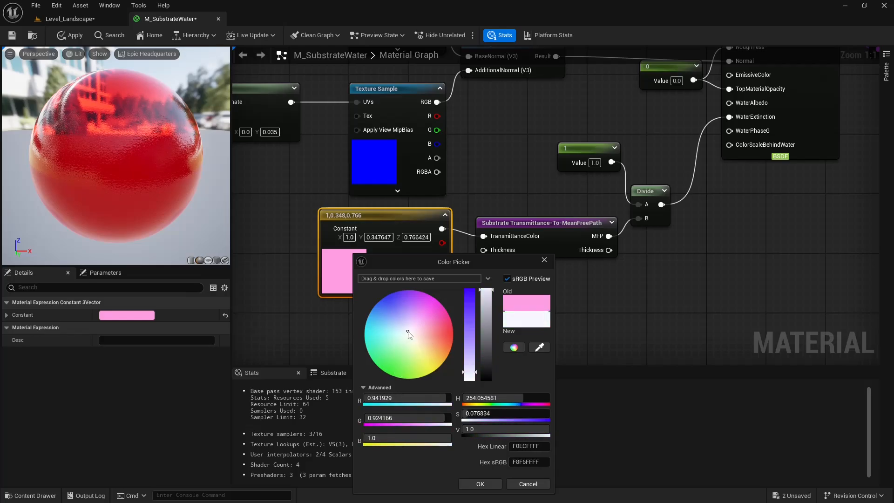
{"action": "left_click_drag", "start_coordinate": [409, 334], "coordinate": [386, 337]}
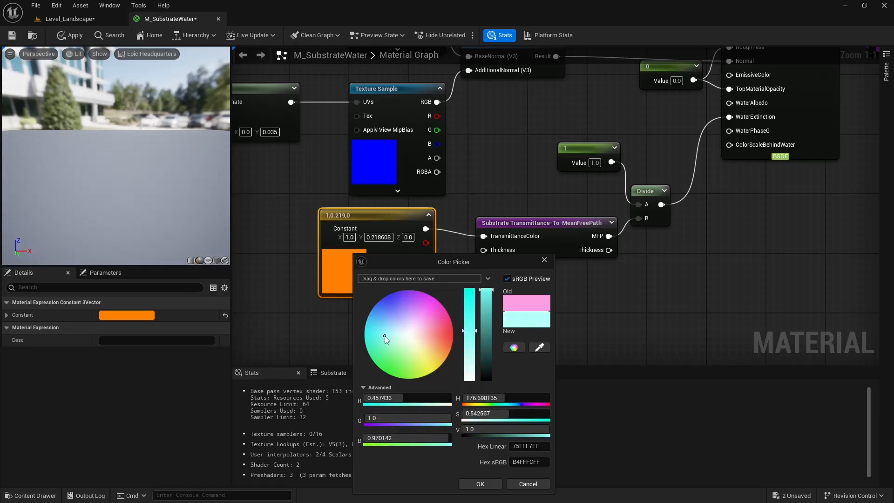
{"action": "left_click_drag", "start_coordinate": [385, 337], "coordinate": [432, 368]}
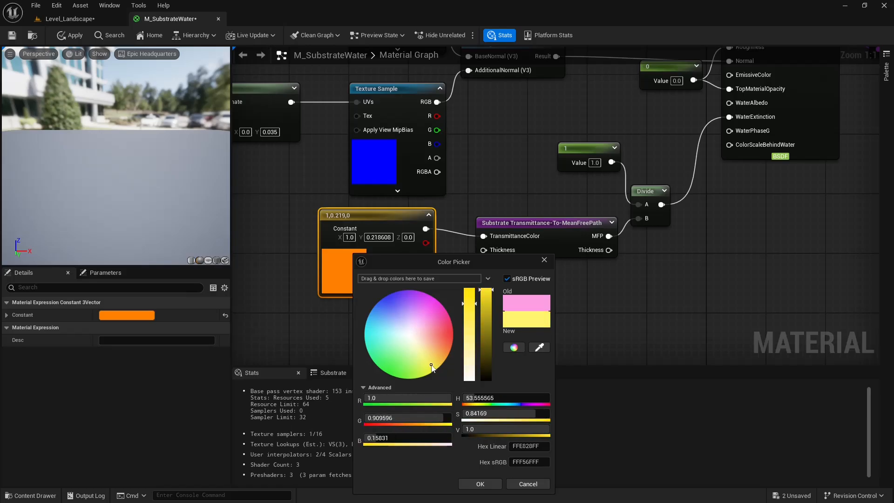
{"action": "left_click", "coordinate": [480, 483]}
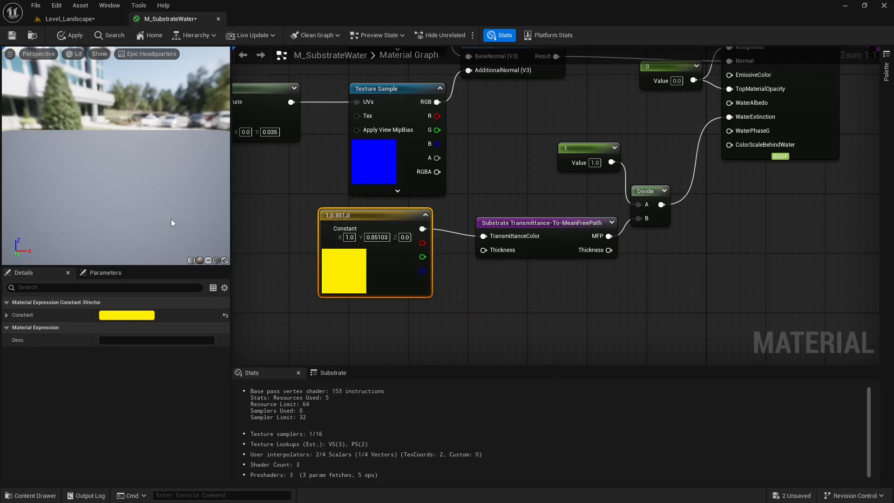
{"action": "scroll", "coordinate": [115, 114], "scroll_direction": "down", "scroll_amount": 3}
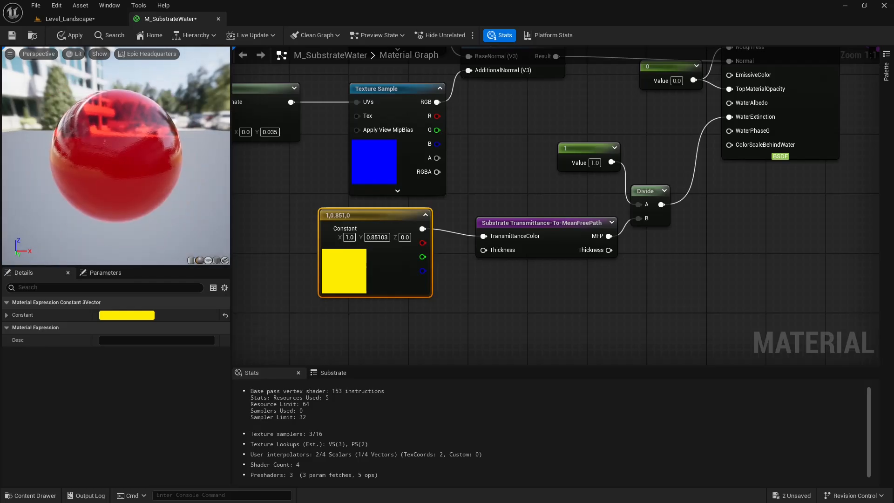
{"action": "scroll", "coordinate": [160, 169], "scroll_direction": "up", "scroll_amount": 2}
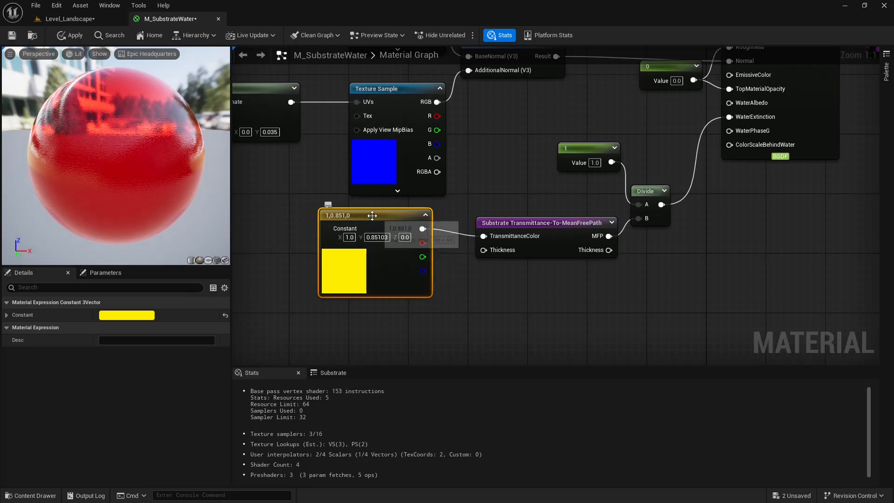
Apply the material changes and check the water in Level_Landscape before returning to M_SubstrateWater.
{"action": "double_click", "coordinate": [390, 222]}
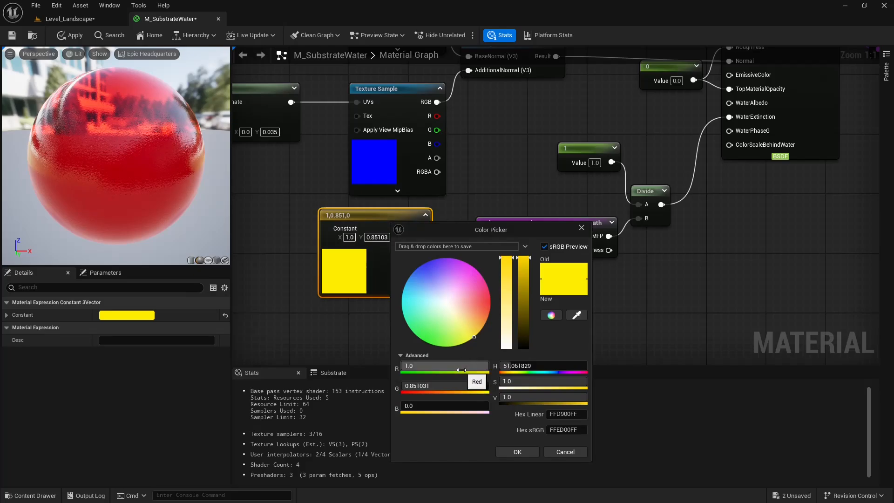
{"action": "left_click", "coordinate": [69, 36]}
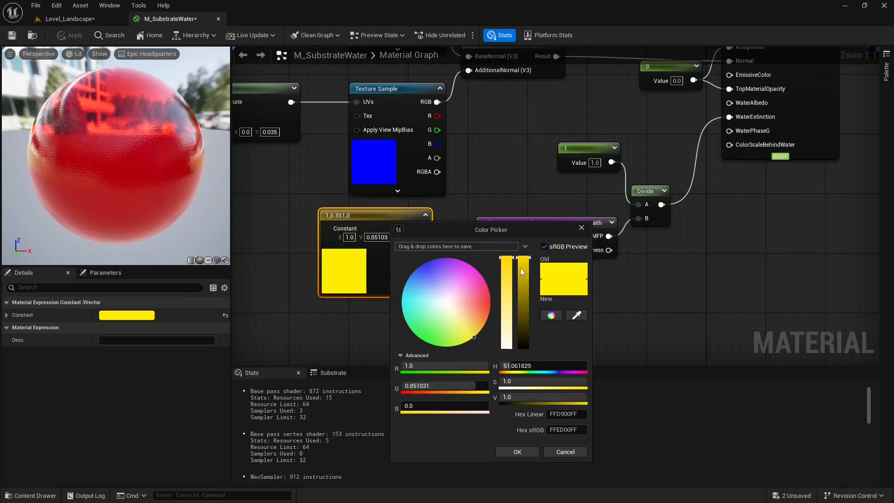
{"action": "left_click", "coordinate": [517, 452]}
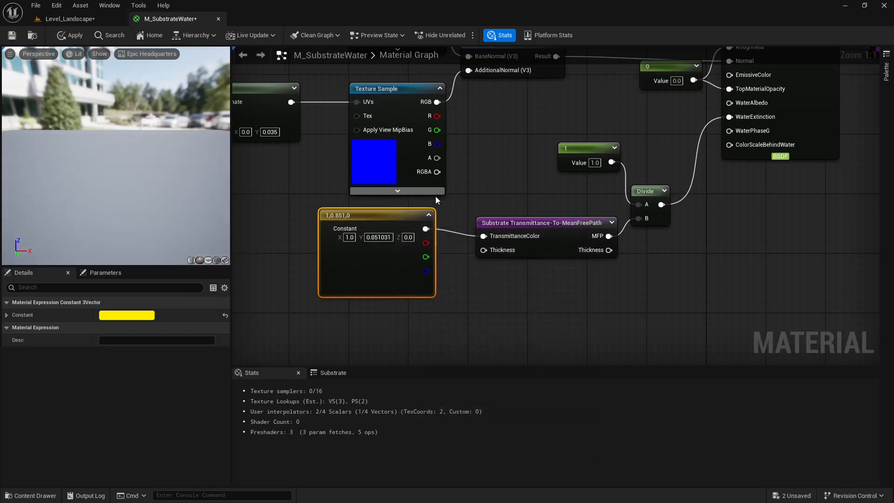
{"action": "right_click_drag", "start_coordinate": [464, 194], "coordinate": [472, 194]}
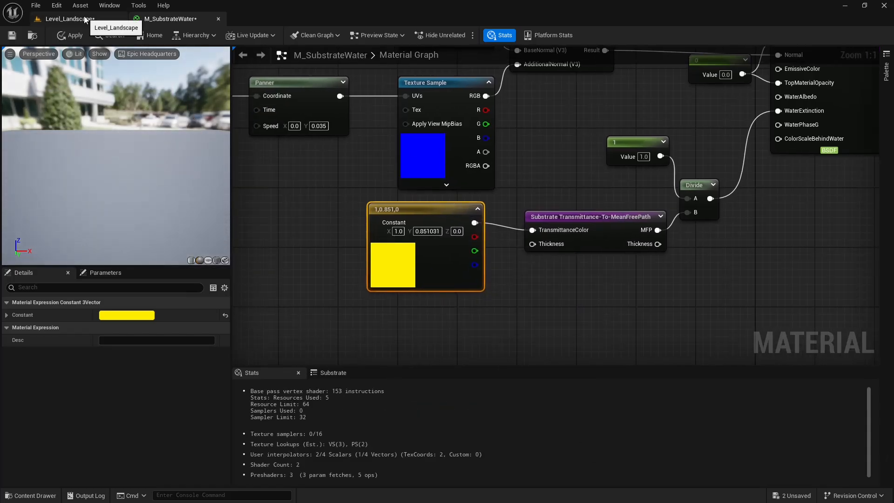
{"action": "left_click", "coordinate": [86, 18]}
{"action": "key", "text": "s"}
{"action": "right_click_drag", "start_coordinate": [415, 139], "coordinate": [462, 120]}
{"action": "mouse_move", "coordinate": [177, 17]}
{"action": "left_mouse_down"}
{"action": "mouse_move", "coordinate": [463, 153]}
{"action": "mouse_move", "coordinate": [180, 21]}
{"action": "left_mouse_up"}
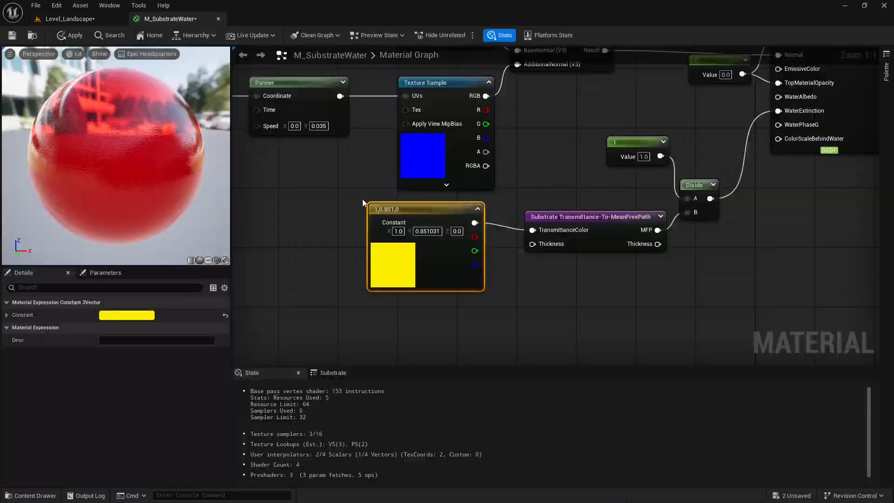
Set the transmittance constant's green value to 0 for pure red and shift the node closer to Transmittance-To-MeanFreePath.
{"action": "mouse_move", "coordinate": [363, 199]}
{"action": "right_mouse_down"}
{"action": "mouse_move", "coordinate": [379, 194]}
{"action": "mouse_move", "coordinate": [369, 192]}
{"action": "right_mouse_up"}
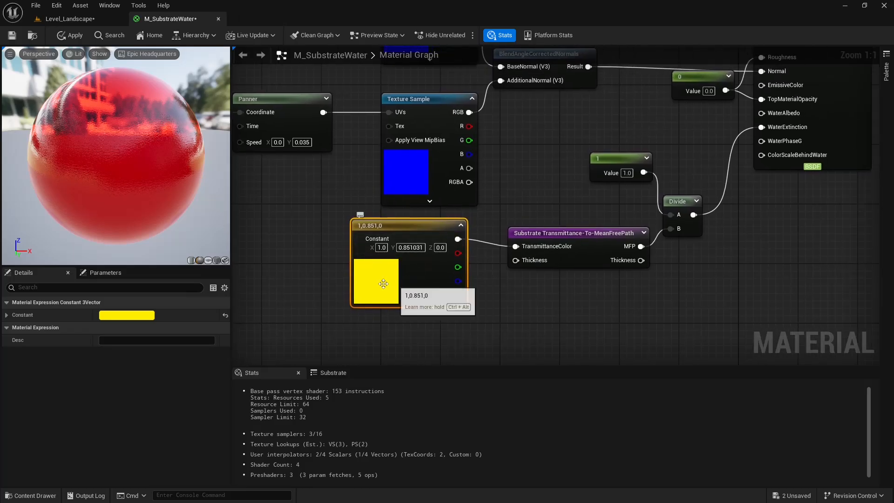
{"action": "right_click_drag", "start_coordinate": [522, 229], "coordinate": [457, 217]}
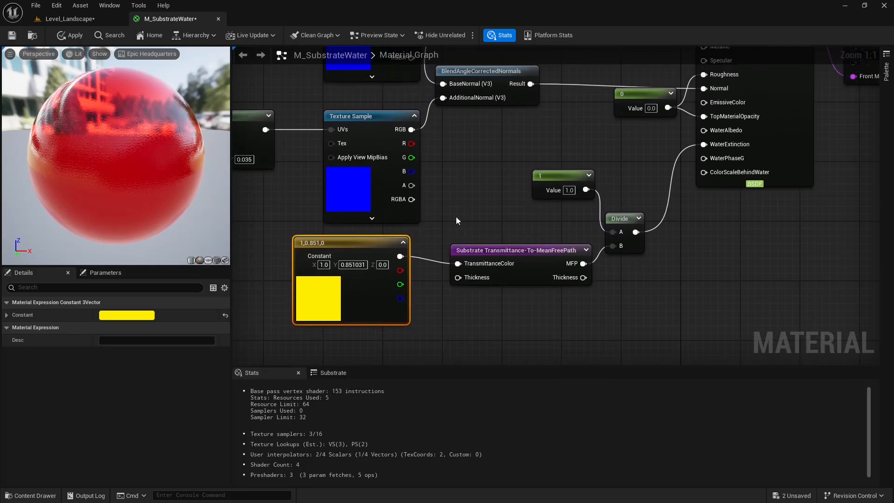
{"action": "double_click", "coordinate": [334, 294]}
{"action": "left_click", "coordinate": [403, 414]}
{"action": "type", "text": "0.851031"}
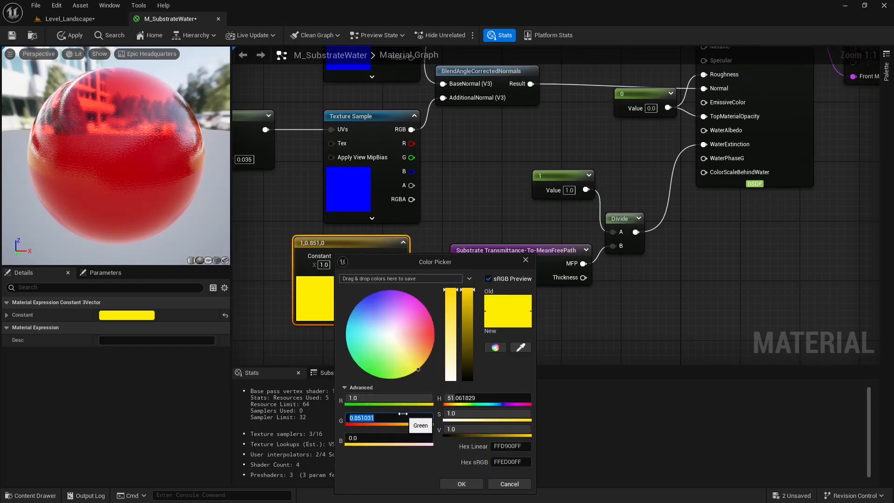
{"action": "key", "text": "Return"}
{"action": "left_click", "coordinate": [481, 486]}
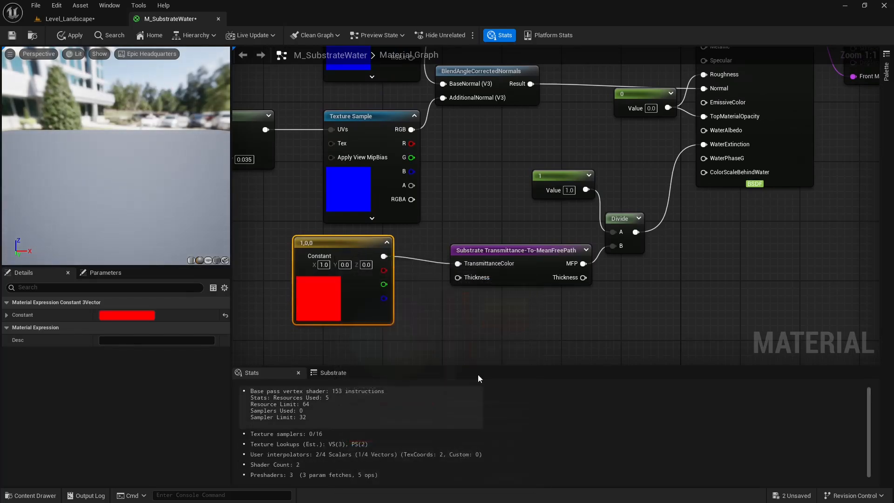
{"action": "left_click", "coordinate": [480, 216]}
{"action": "right_click_drag", "start_coordinate": [479, 216], "coordinate": [461, 252]}
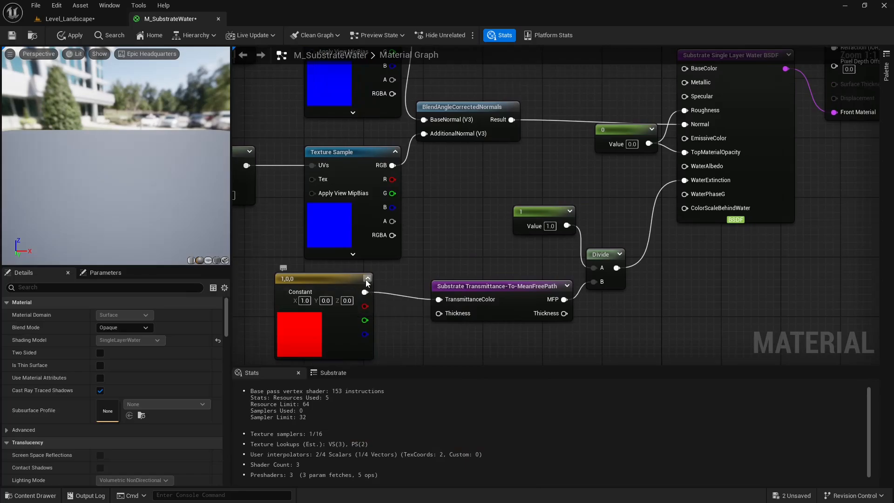
{"action": "left_click_drag", "start_coordinate": [361, 281], "coordinate": [399, 281]}
Add another Constant3Vector and place it above the BlendAngleCorrectedNormals node, between the normal texture and the BSDF.
{"action": "left_click", "coordinate": [463, 247]}
{"action": "right_click_drag", "start_coordinate": [492, 192], "coordinate": [457, 205]}
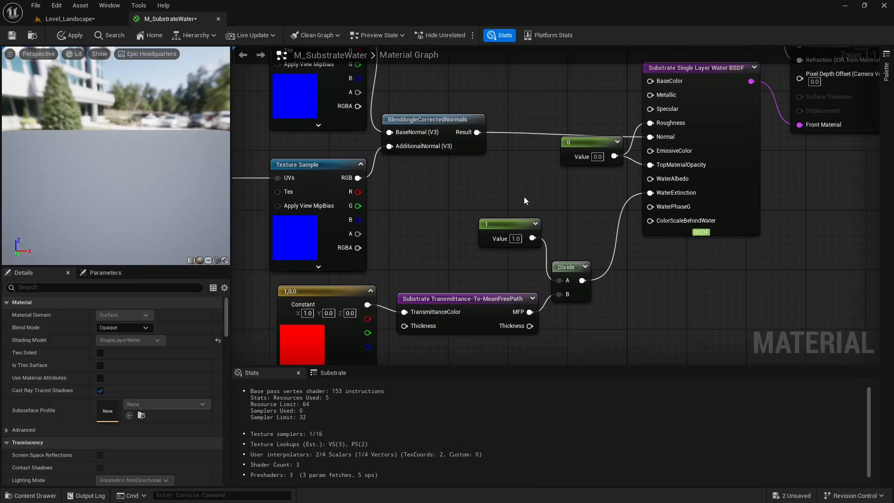
{"action": "key", "text": "3"}
{"action": "left_click", "coordinate": [496, 174]}
{"action": "left_click_drag", "start_coordinate": [550, 184], "coordinate": [514, 57]}
{"action": "right_click_drag", "start_coordinate": [605, 74], "coordinate": [602, 153]}
{"action": "left_click_drag", "start_coordinate": [533, 135], "coordinate": [556, 105]}
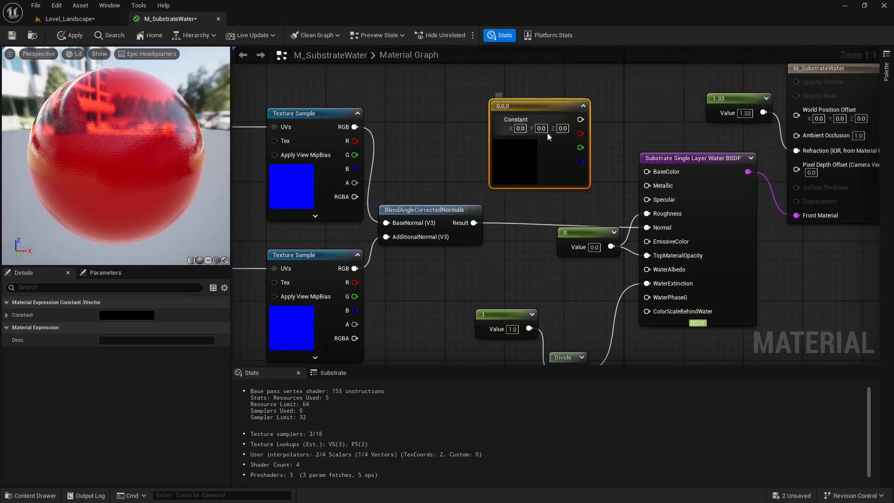
Set the new Constant3Vector's color to light green, 0.085585, 1.0, 0.27197.
{"action": "double_click", "coordinate": [525, 152]}
{"action": "left_click", "coordinate": [604, 231]}
{"action": "left_click_drag", "start_coordinate": [616, 239], "coordinate": [553, 264]}
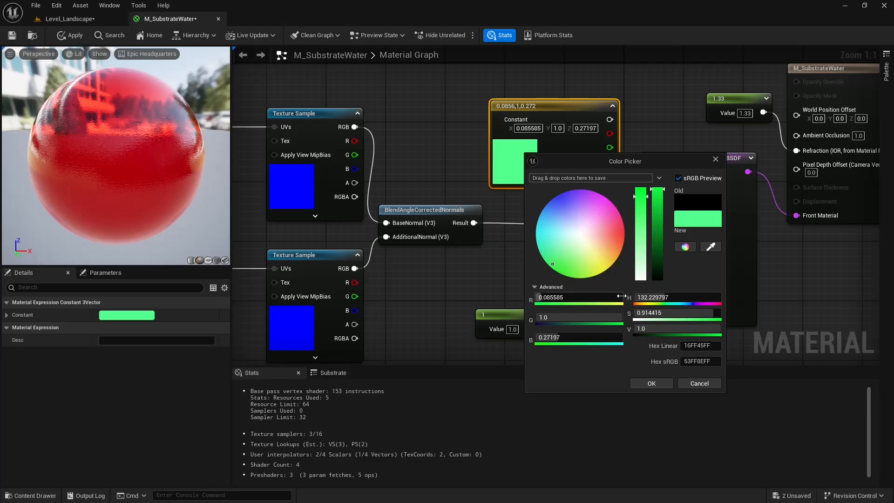
{"action": "left_click", "coordinate": [652, 383]}
{"action": "right_click_drag", "start_coordinate": [517, 75], "coordinate": [484, 74]}
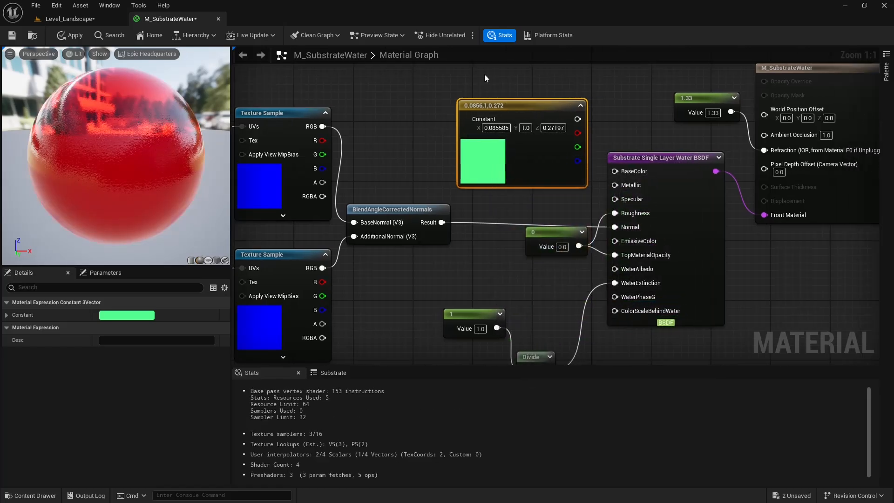
Nudge the light green constant away from the BSDF and inspect the lake in Level_Landscape before returning to M_SubstrateWater.
{"action": "left_click_drag", "start_coordinate": [533, 110], "coordinate": [518, 110]}
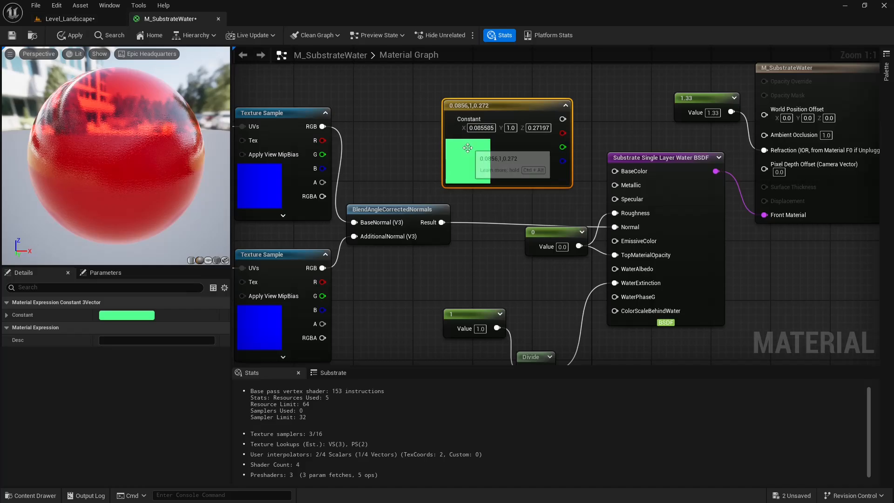
{"action": "left_click", "coordinate": [97, 20]}
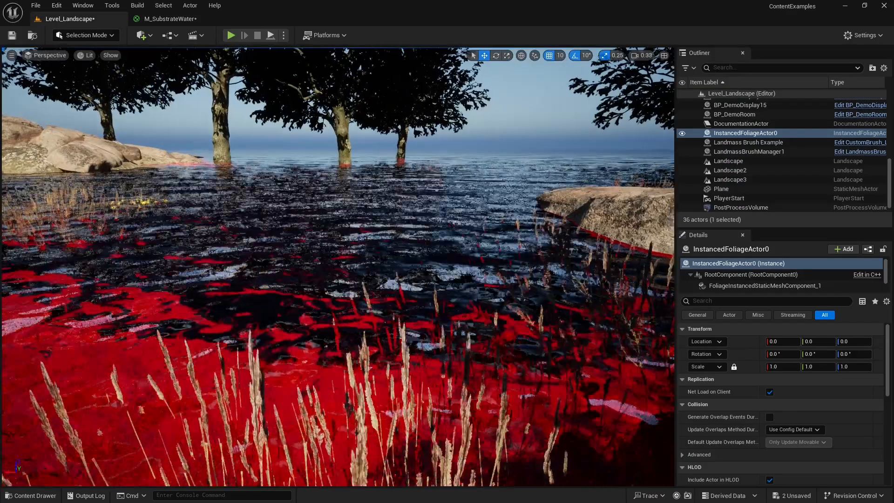
{"action": "key", "text": "a"}
{"action": "right_click_drag", "start_coordinate": [192, 62], "coordinate": [174, 70]}
{"action": "left_click", "coordinate": [177, 18]}
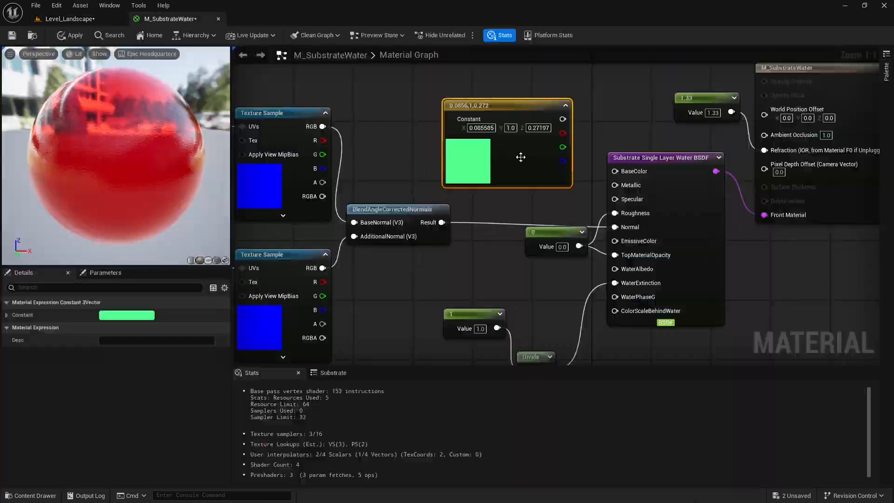
Connect the light green constant to WaterAlbedo, apply the material, and inspect the lake in Level_Landscape before returning to M_SubstrateWater.
{"action": "left_click_drag", "start_coordinate": [562, 119], "coordinate": [615, 268]}
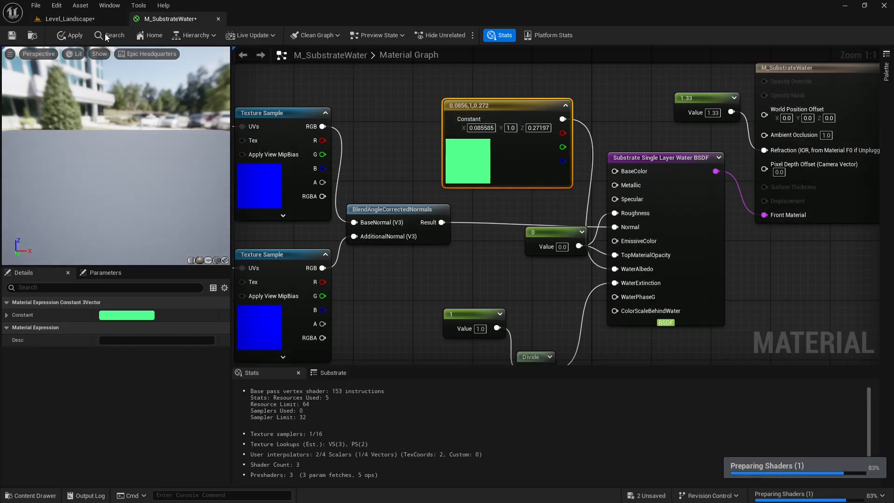
{"action": "left_click", "coordinate": [76, 36]}
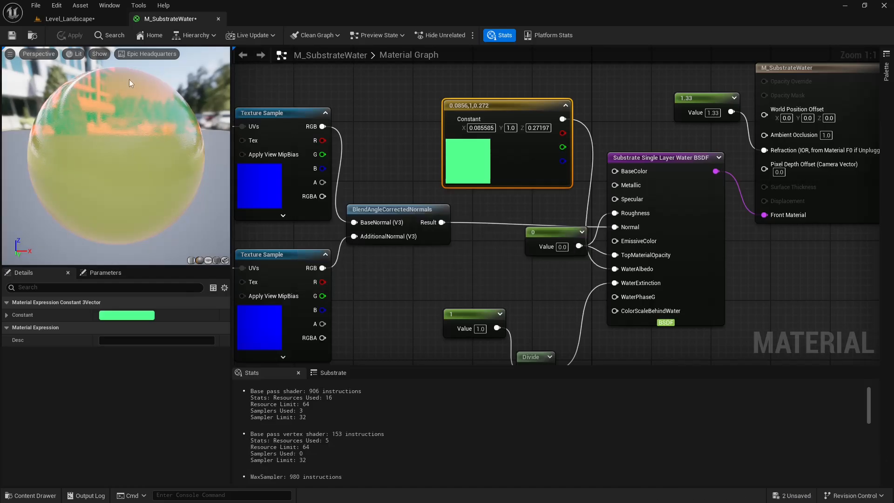
{"action": "left_click", "coordinate": [93, 21]}
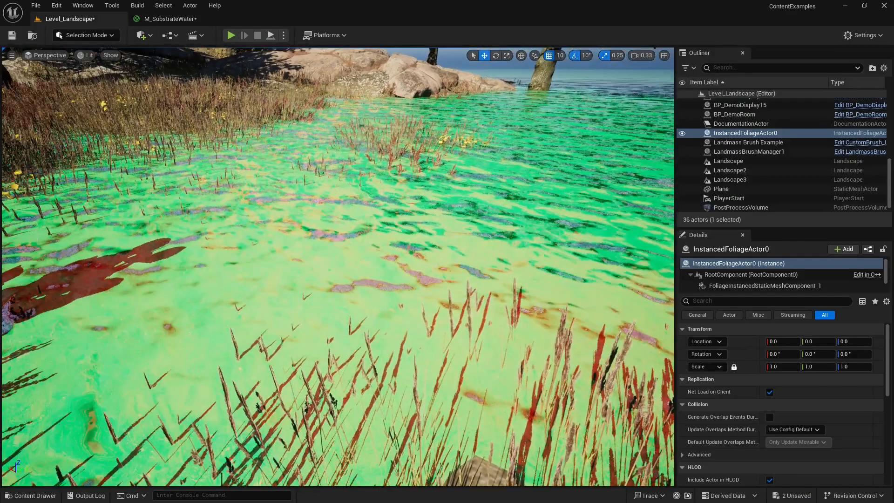
{"action": "mouse_move", "coordinate": [338, 267]}
{"action": "right_mouse_down"}
{"action": "mouse_move", "coordinate": [463, 231]}
{"action": "mouse_move", "coordinate": [440, 296]}
{"action": "mouse_move", "coordinate": [429, 300]}
{"action": "mouse_move", "coordinate": [224, 291]}
{"action": "mouse_move", "coordinate": [256, 258]}
{"action": "mouse_move", "coordinate": [263, 321]}
{"action": "mouse_move", "coordinate": [275, 247]}
{"action": "mouse_move", "coordinate": [280, 289]}
{"action": "right_mouse_up"}
{"action": "left_click", "coordinate": [170, 18]}
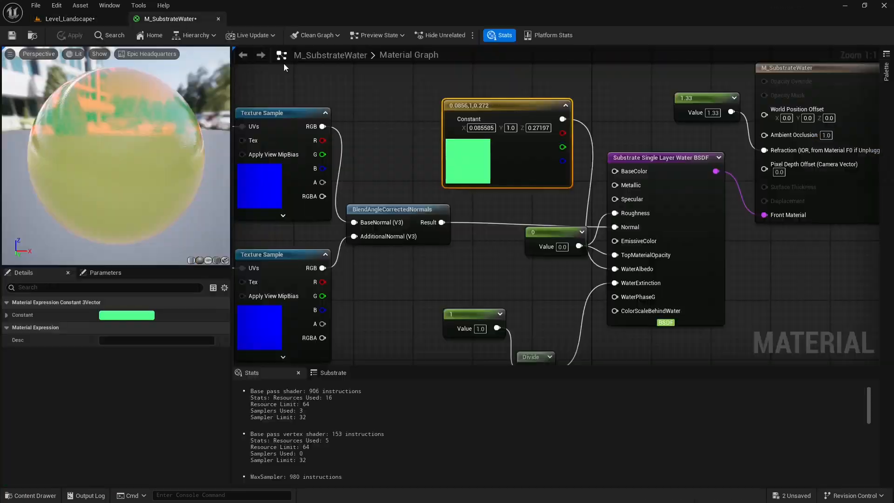
Examine the nodes feeding WaterAlbedo and WaterExtinction, glancing once at the lake in Level_Landscape.
{"action": "right_click_drag", "start_coordinate": [416, 138], "coordinate": [451, 134]}
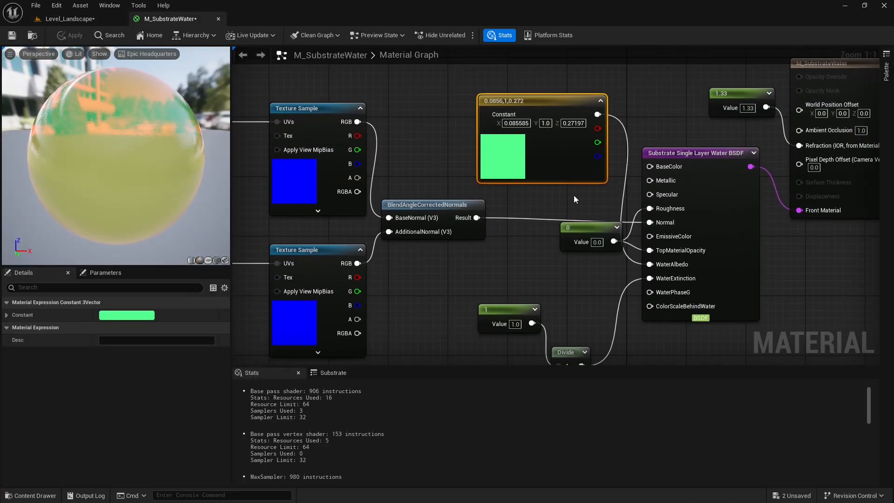
{"action": "right_click_drag", "start_coordinate": [574, 195], "coordinate": [574, 158]}
{"action": "right_click_drag", "start_coordinate": [533, 199], "coordinate": [564, 227]}
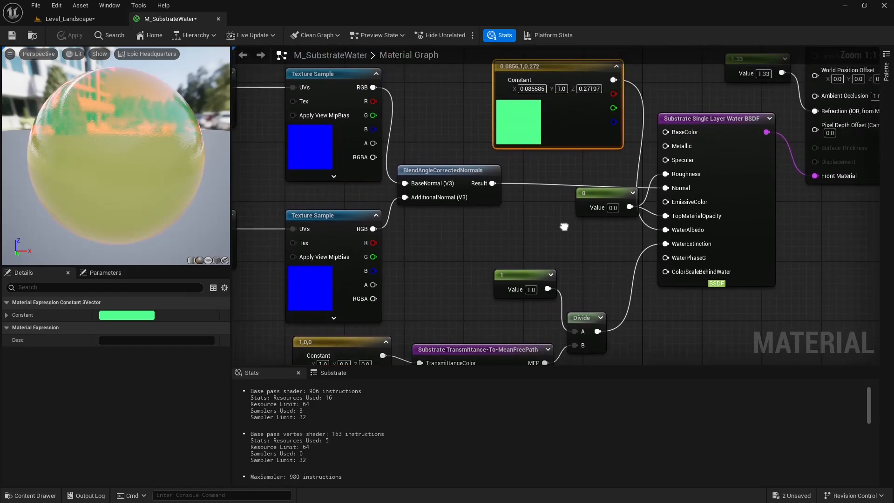
{"action": "left_click", "coordinate": [96, 23]}
{"action": "left_click", "coordinate": [170, 18]}
{"action": "right_click_drag", "start_coordinate": [490, 152], "coordinate": [476, 116]}
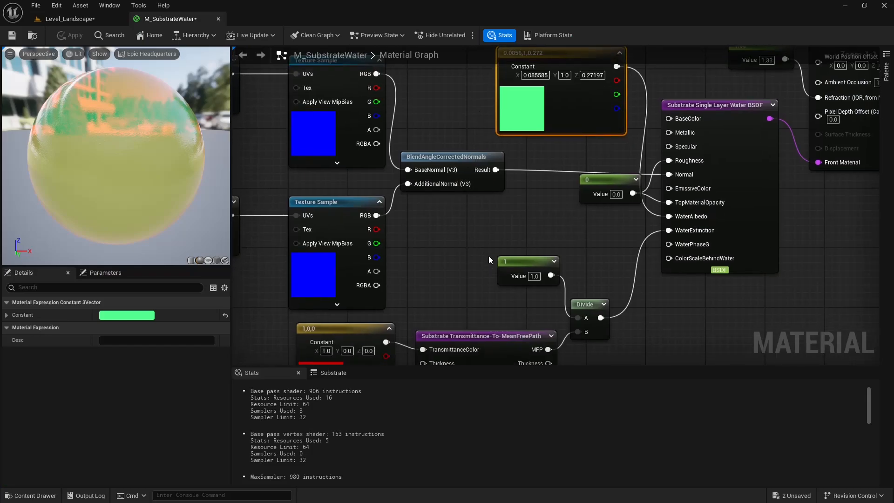
{"action": "right_click_drag", "start_coordinate": [488, 255], "coordinate": [499, 188]}
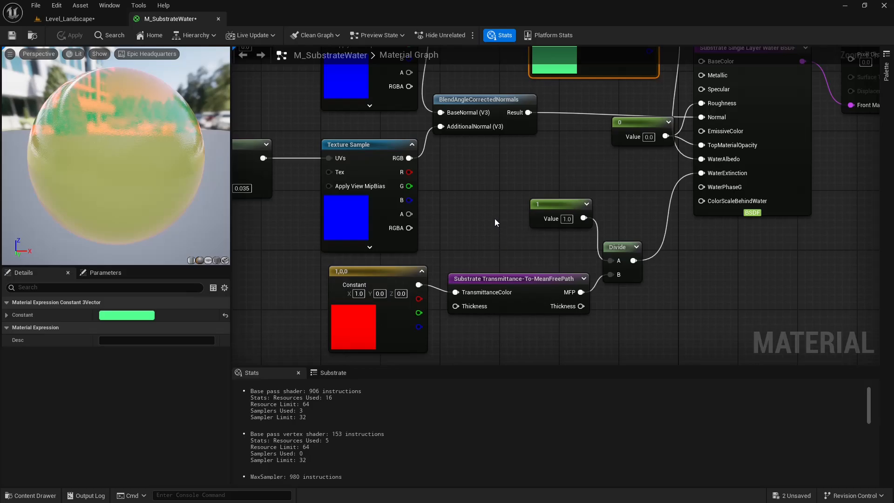
{"action": "right_click_drag", "start_coordinate": [500, 203], "coordinate": [495, 232]}
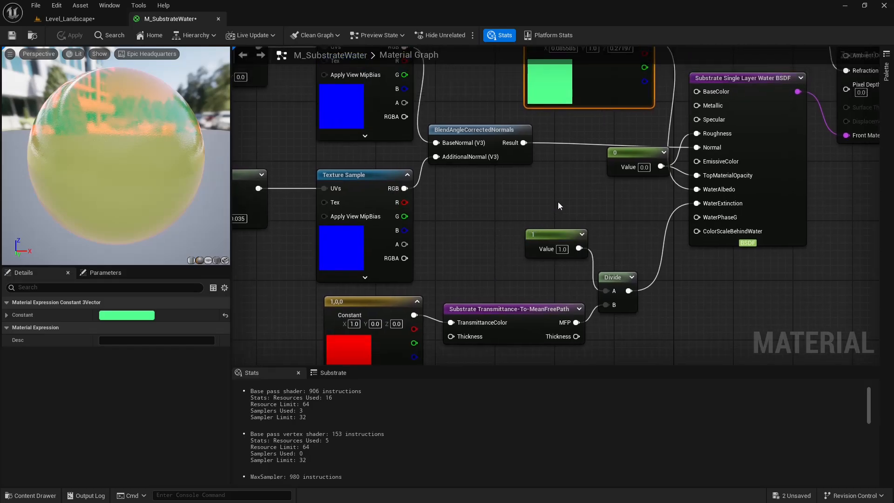
{"action": "right_click_drag", "start_coordinate": [558, 202], "coordinate": [521, 208]}
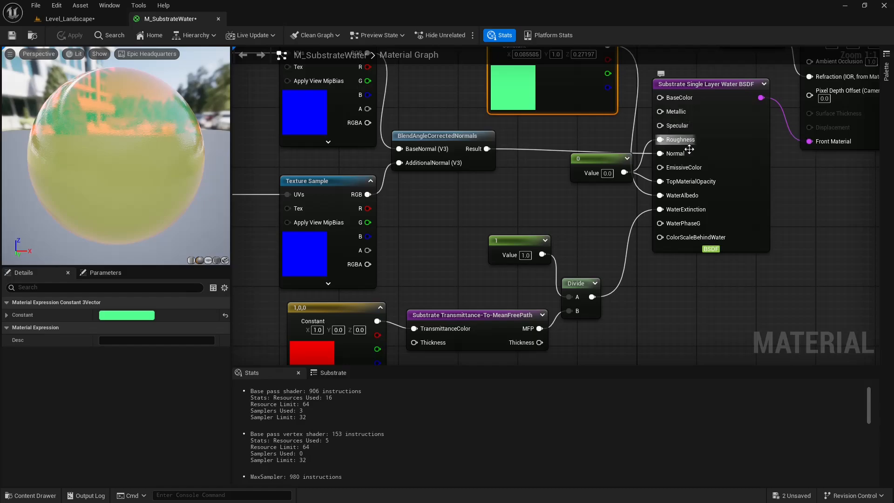
{"action": "right_click_drag", "start_coordinate": [514, 218], "coordinate": [528, 171]}
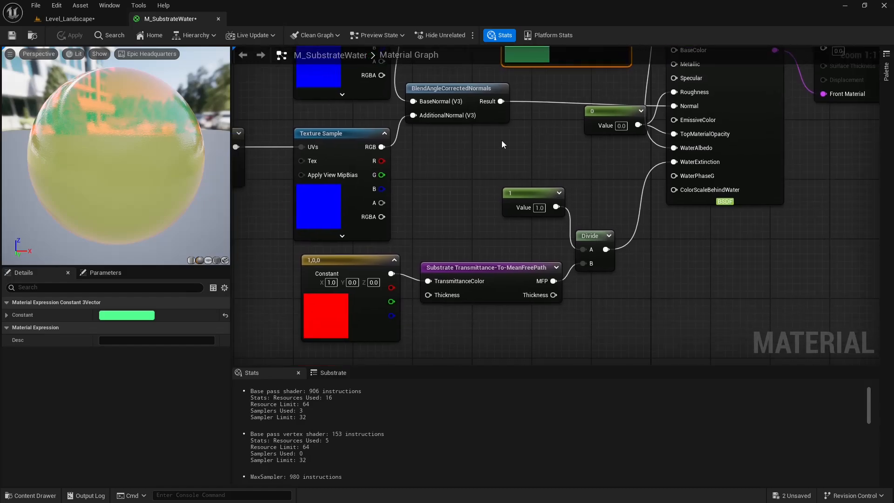
Set the red transmittance constant's color to turquoise, 0.0, 1.0, 0.582671, and return to the graph.
{"action": "double_click", "coordinate": [334, 305]}
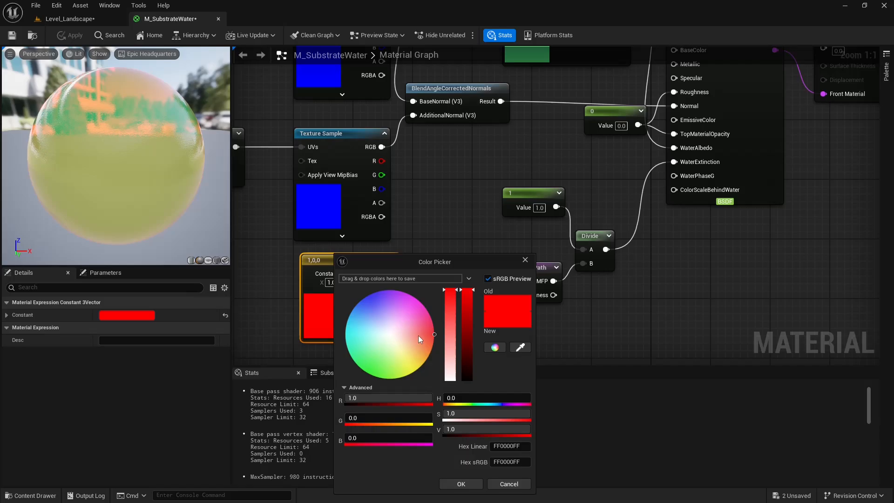
{"action": "mouse_move", "coordinate": [427, 334]}
{"action": "left_mouse_down"}
{"action": "mouse_move", "coordinate": [345, 371]}
{"action": "mouse_move", "coordinate": [326, 364]}
{"action": "left_mouse_up"}
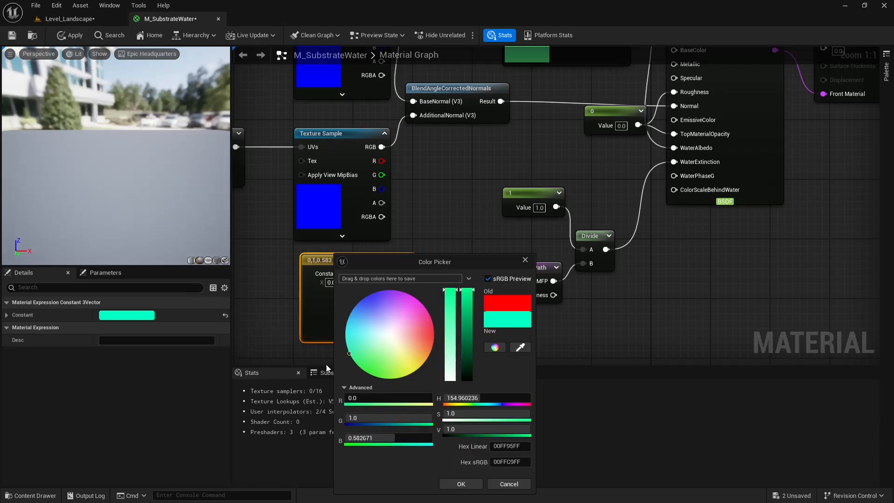
{"action": "left_click", "coordinate": [475, 185]}
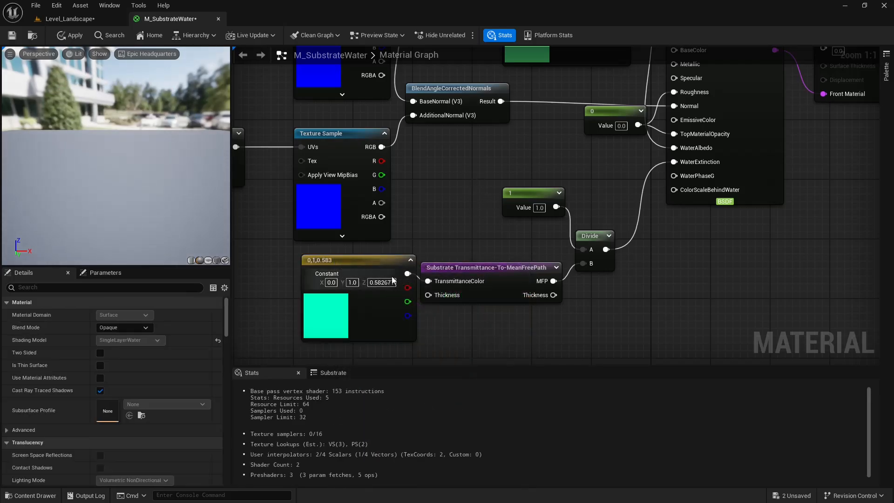
{"action": "right_click_drag", "start_coordinate": [442, 195], "coordinate": [443, 245]}
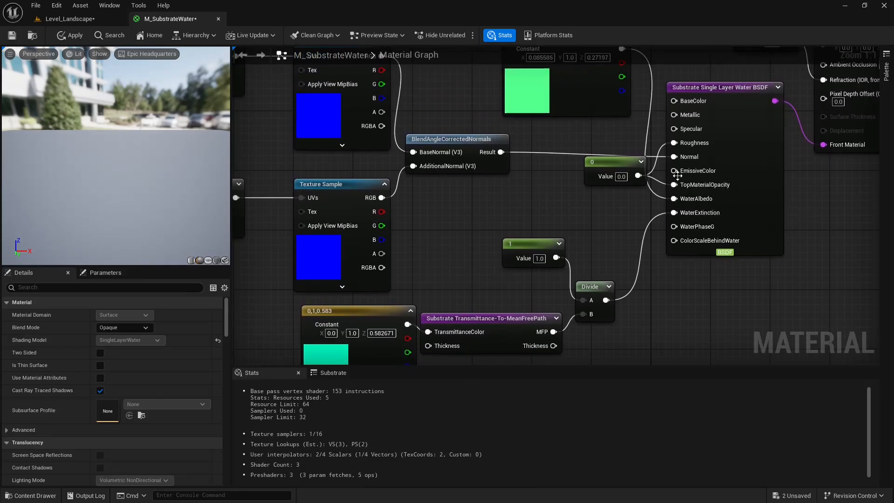
{"action": "right_click_drag", "start_coordinate": [480, 201], "coordinate": [522, 159]}
Set the transmittance constant's blue value to 1 for pure cyan and accept the color.
{"action": "left_click", "coordinate": [423, 271]}
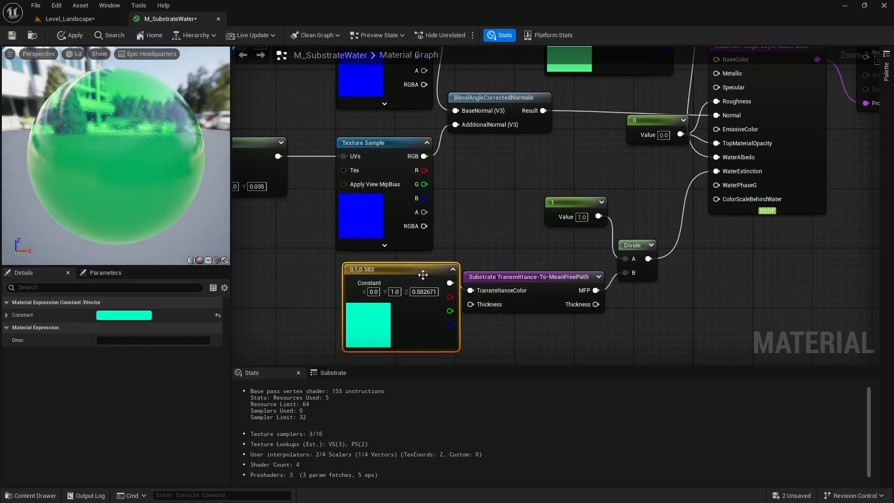
{"action": "double_click", "coordinate": [377, 337]}
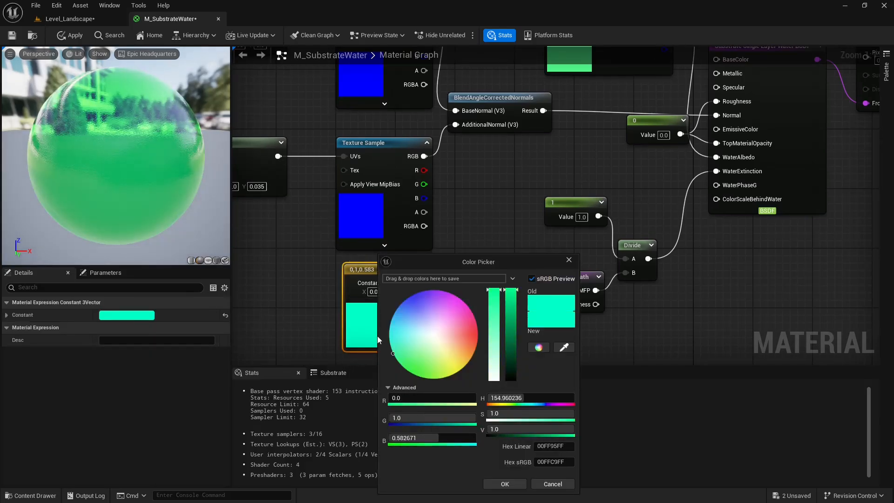
{"action": "left_click", "coordinate": [444, 434]}
{"action": "type", "text": "1"}
{"action": "key", "text": "Return"}
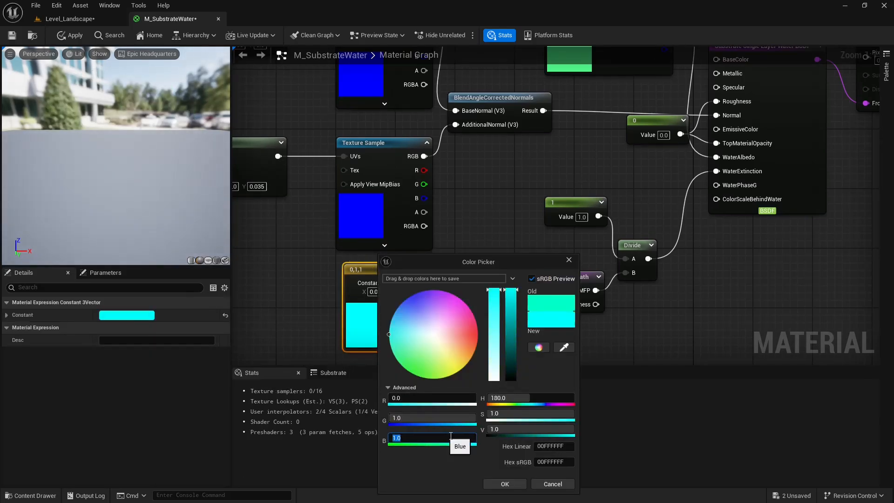
{"action": "left_click", "coordinate": [514, 483]}
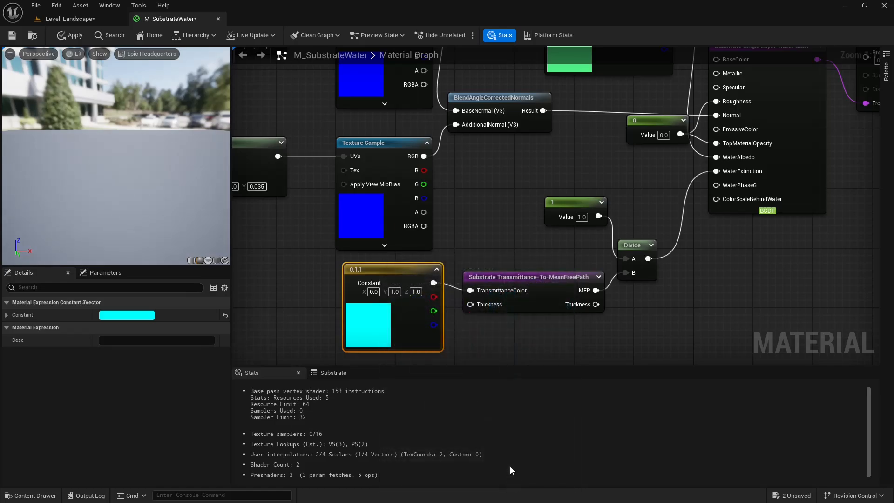
Disconnect the light green constant from WaterAlbedo and examine the resulting water in the material preview.
{"action": "right_click_drag", "start_coordinate": [499, 222], "coordinate": [502, 249]}
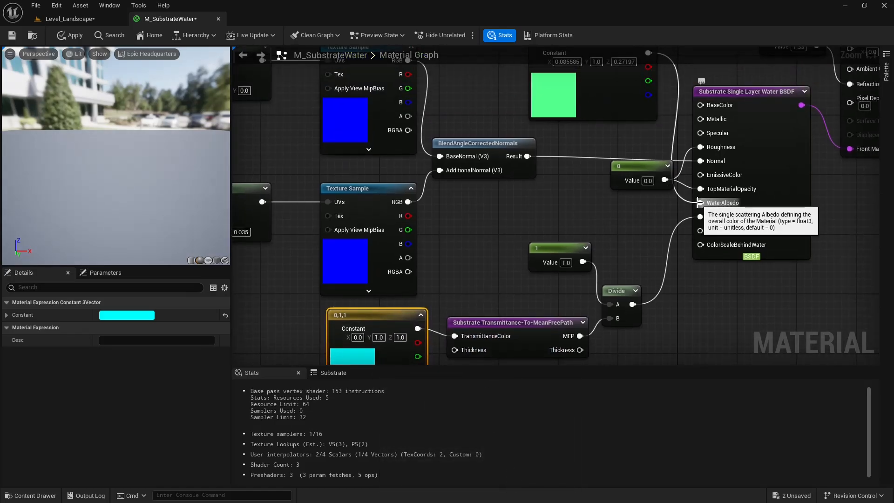
{"action": "left_click", "coordinate": [699, 202], "text": "alt"}
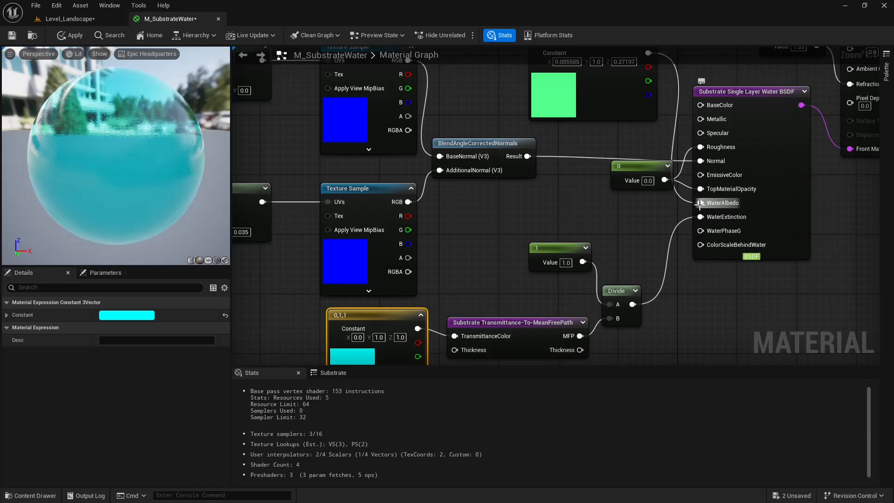
{"action": "right_click_drag", "start_coordinate": [602, 189], "coordinate": [585, 232]}
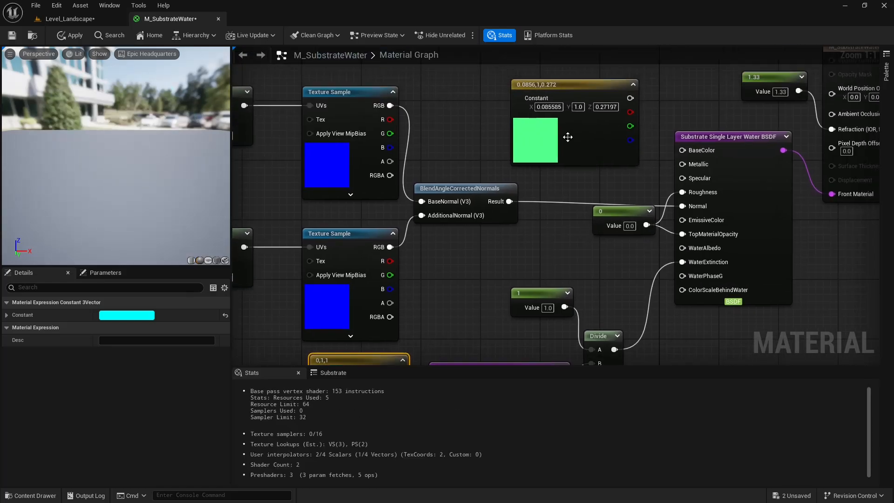
{"action": "right_click_drag", "start_coordinate": [591, 144], "coordinate": [567, 123]}
{"action": "right_click_drag", "start_coordinate": [562, 158], "coordinate": [592, 140]}
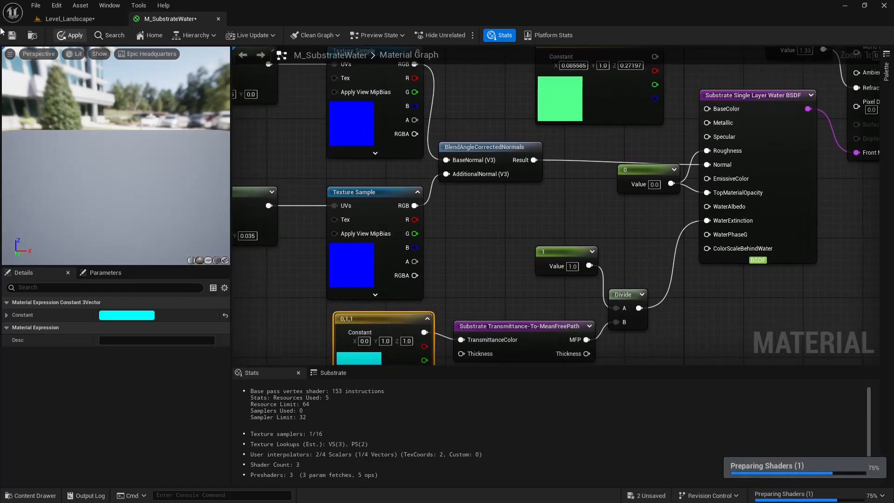
{"action": "right_click_drag", "start_coordinate": [585, 135], "coordinate": [558, 161]}
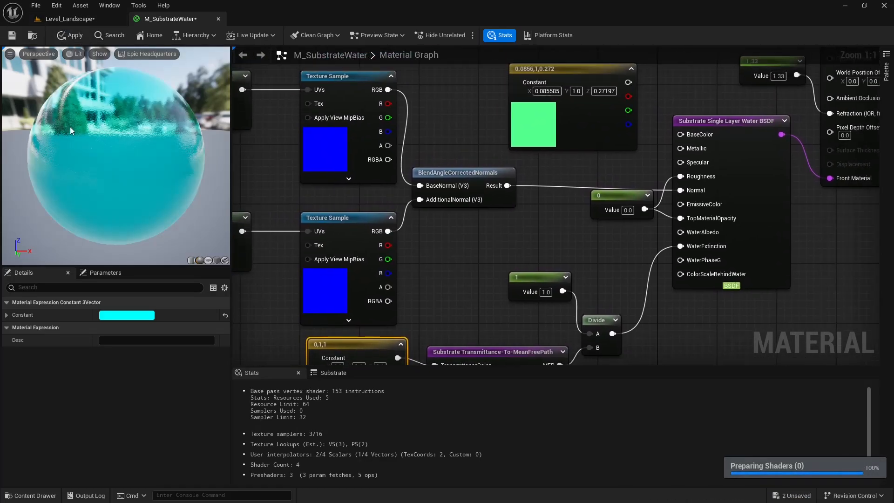
{"action": "scroll", "coordinate": [92, 148], "scroll_direction": "up", "scroll_amount": 1}
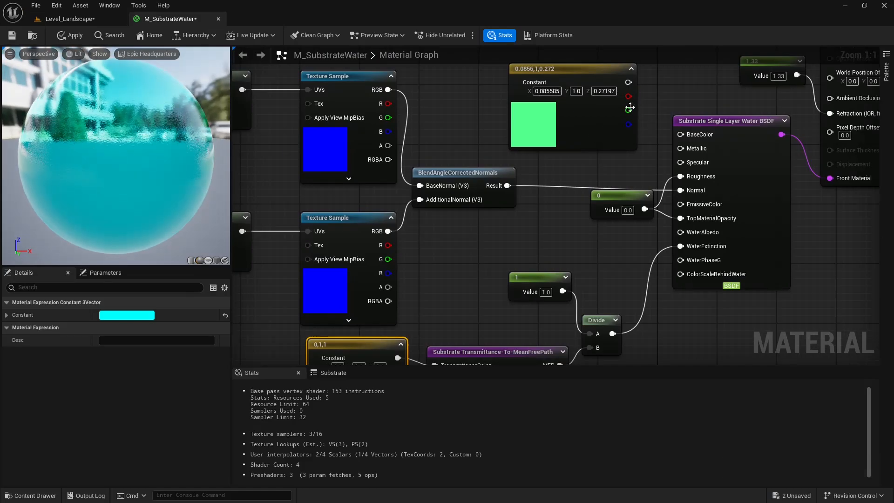
Set the light green constant's blue value to 1 and red value to 0, making it cyan.
{"action": "left_click", "coordinate": [573, 80]}
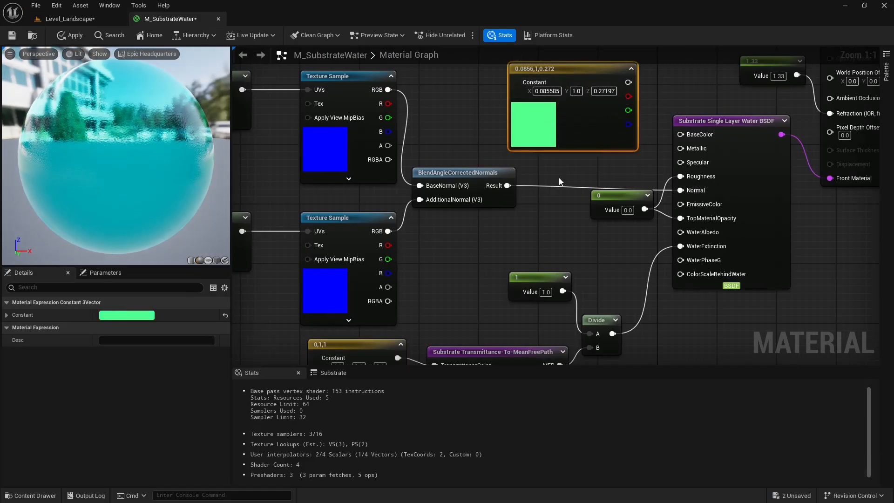
{"action": "mouse_move", "coordinate": [561, 178]}
{"action": "right_mouse_down"}
{"action": "mouse_move", "coordinate": [565, 160]}
{"action": "mouse_move", "coordinate": [565, 169]}
{"action": "right_mouse_up"}
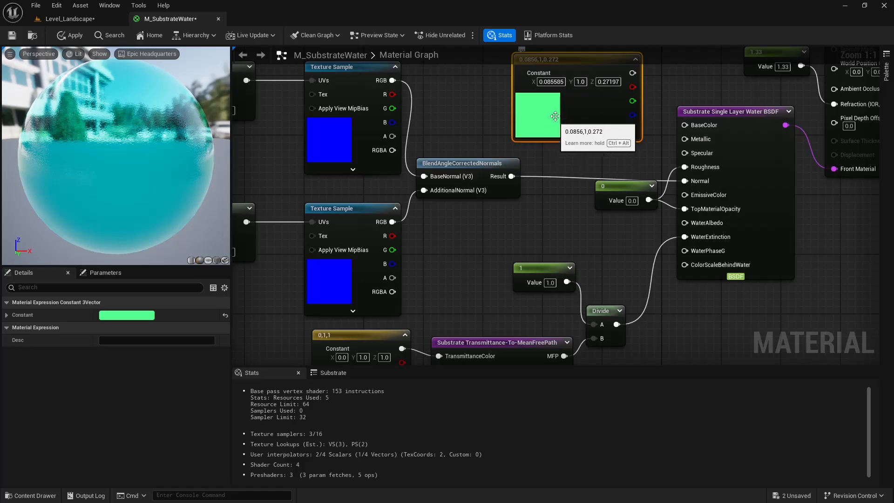
{"action": "double_click", "coordinate": [538, 114]}
{"action": "left_click", "coordinate": [591, 300]}
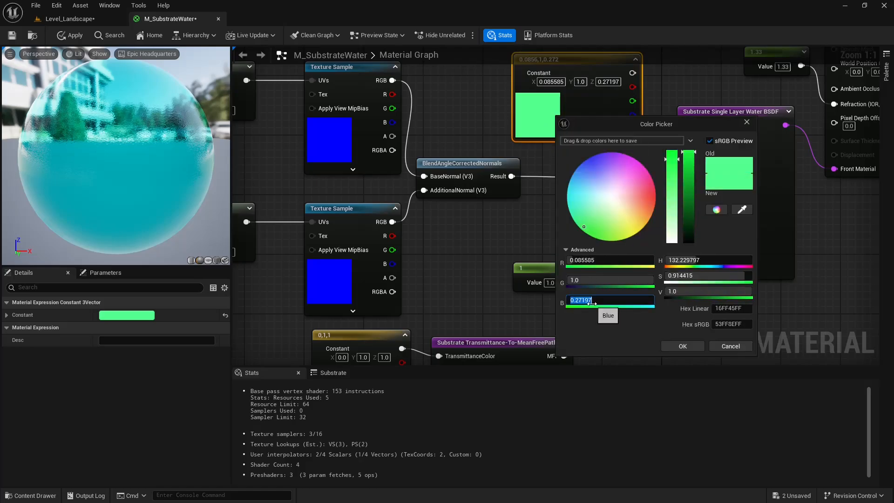
{"action": "type", "text": "1"}
{"action": "key", "text": "Return"}
{"action": "left_click", "coordinate": [592, 261]}
{"action": "type", "text": "0"}
{"action": "key", "text": "Return"}
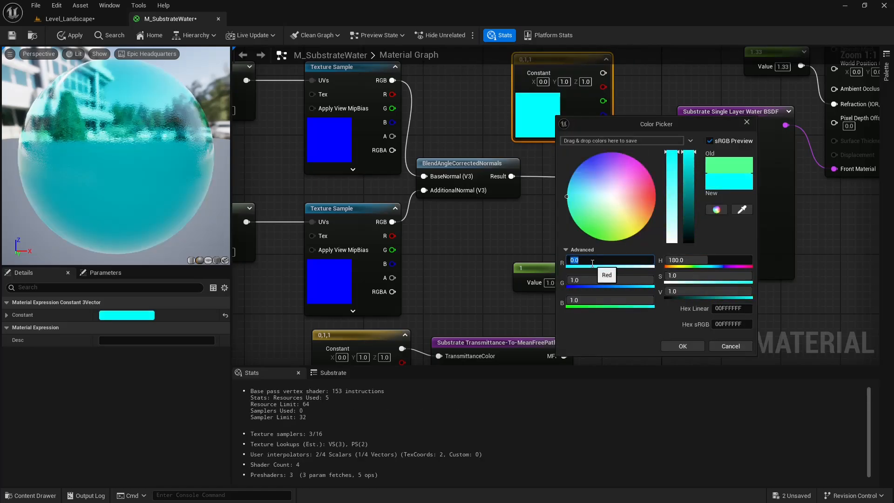
{"action": "left_click", "coordinate": [683, 347]}
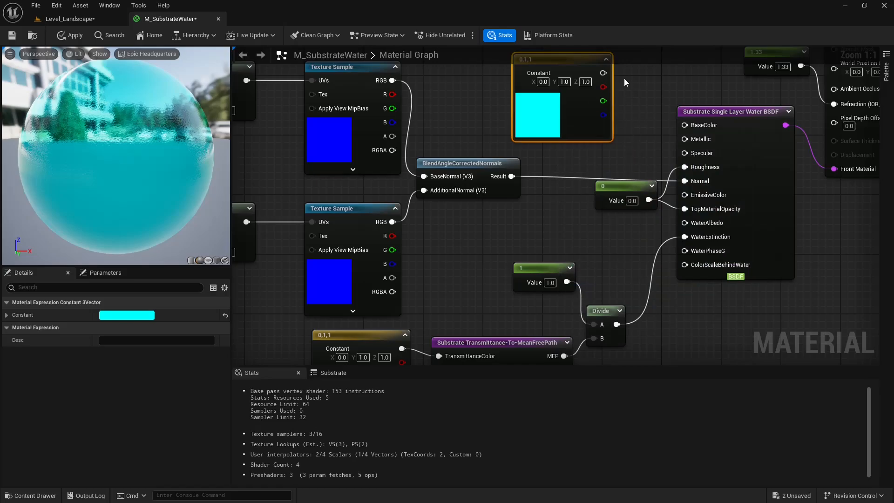
Apply the material with the cyan constant left disconnected from WaterAlbedo and inspect the lake water in Level_Landscape.
{"action": "left_click_drag", "start_coordinate": [603, 73], "coordinate": [632, 240]}
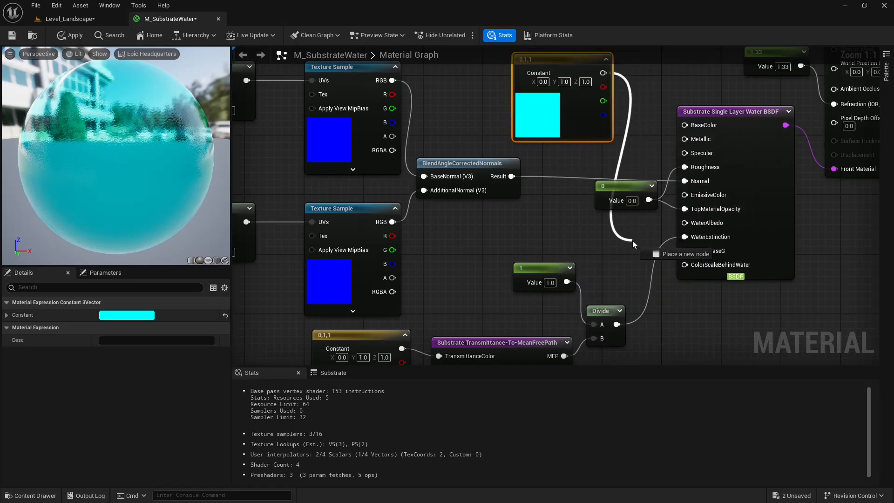
{"action": "left_click", "coordinate": [594, 225]}
{"action": "left_click", "coordinate": [69, 35]}
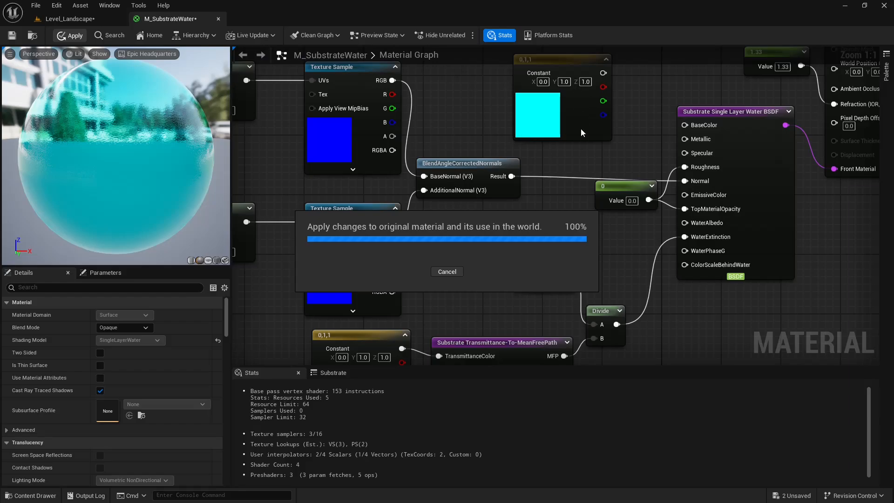
{"action": "left_click", "coordinate": [88, 15]}
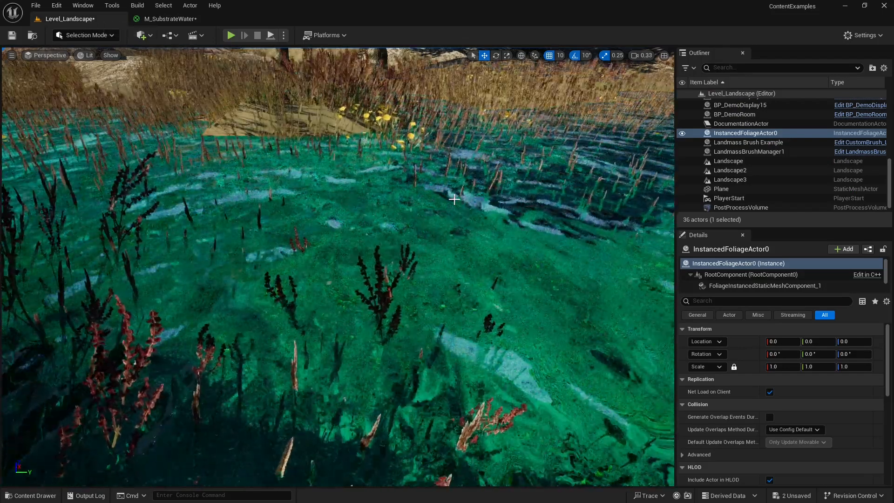
{"action": "mouse_move", "coordinate": [454, 200]}
{"action": "right_mouse_down"}
{"action": "mouse_move", "coordinate": [511, 171]}
{"action": "mouse_move", "coordinate": [570, 176]}
{"action": "mouse_move", "coordinate": [459, 201]}
{"action": "mouse_move", "coordinate": [399, 202]}
{"action": "mouse_move", "coordinate": [608, 183]}
{"action": "mouse_move", "coordinate": [462, 199]}
{"action": "right_mouse_up"}
{"action": "key", "text": "a"}
{"action": "key", "text": "w"}
{"action": "key", "text": "a"}
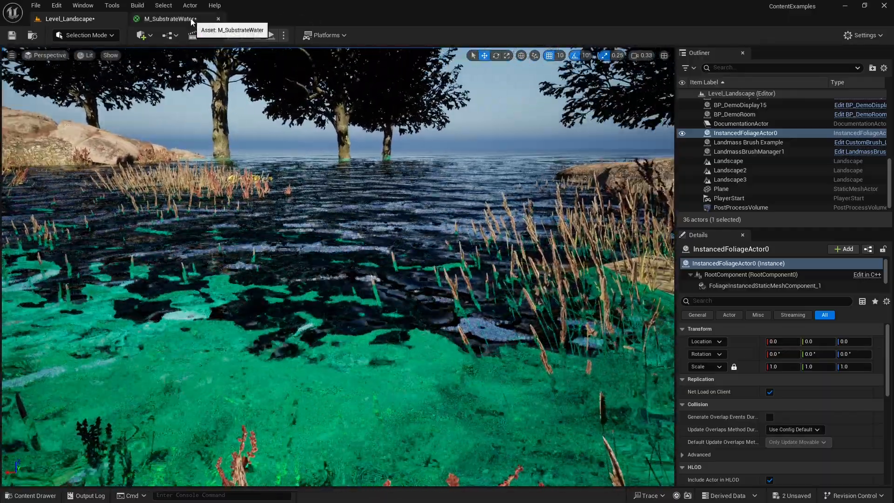
Connect the upper cyan constant to WaterAlbedo in M_SubstrateWater, apply the material, and inspect the shoreline water in the level.
{"action": "left_click", "coordinate": [177, 19]}
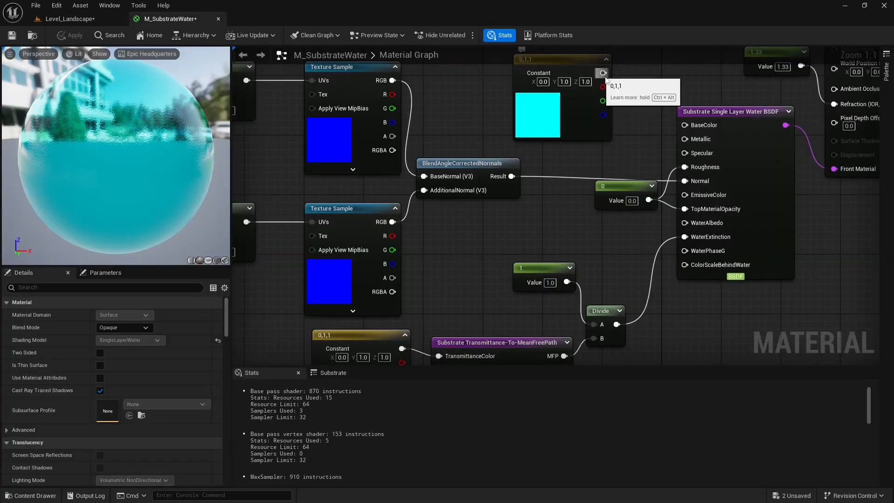
{"action": "left_click_drag", "start_coordinate": [603, 73], "coordinate": [685, 236]}
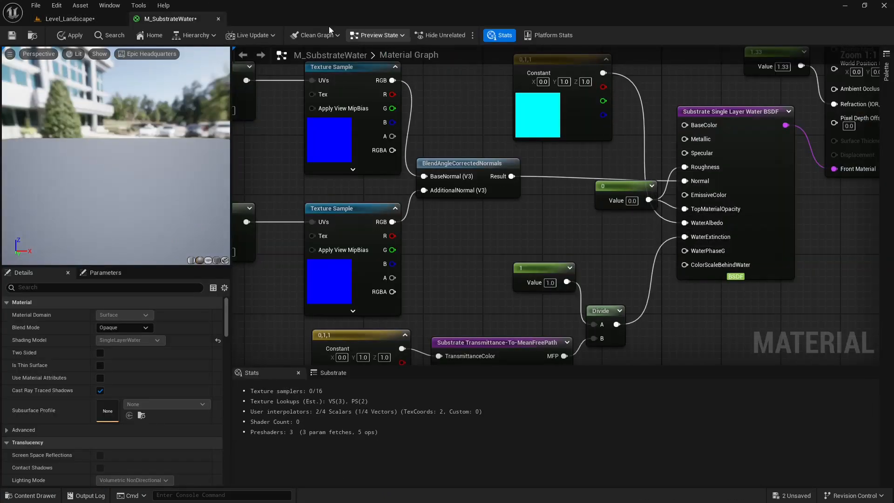
{"action": "left_click", "coordinate": [71, 35]}
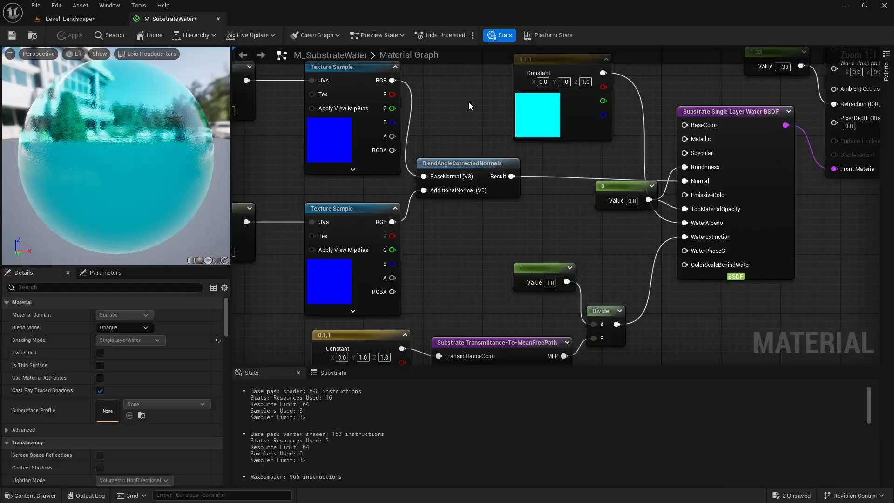
{"action": "left_click", "coordinate": [94, 20]}
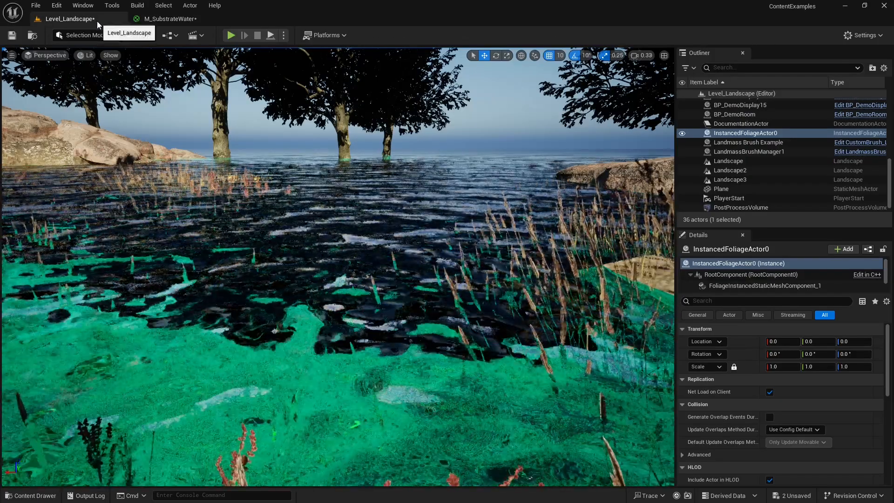
{"action": "right_click_drag", "start_coordinate": [508, 130], "coordinate": [243, 181]}
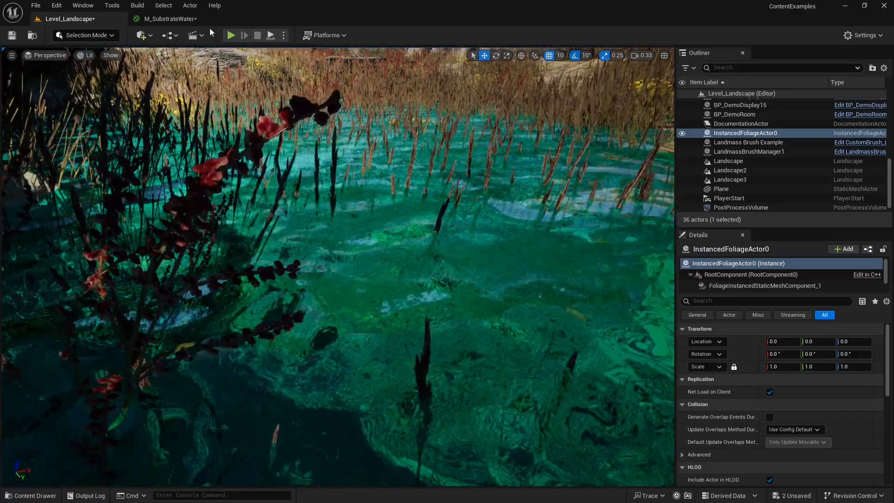
Compare the material preview and the WaterAlbedo and WaterExtinction connections with the water's look in Level_Landscape.
{"action": "left_click", "coordinate": [171, 18]}
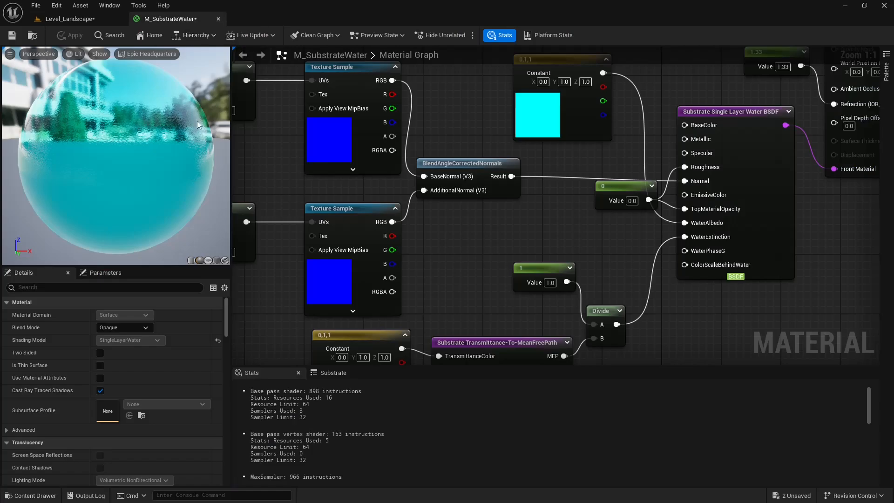
{"action": "scroll", "coordinate": [154, 114], "scroll_direction": "down", "scroll_amount": 2}
{"action": "scroll", "coordinate": [152, 119], "scroll_direction": "up", "scroll_amount": 5}
{"action": "scroll", "coordinate": [151, 117], "scroll_direction": "down", "scroll_amount": 4}
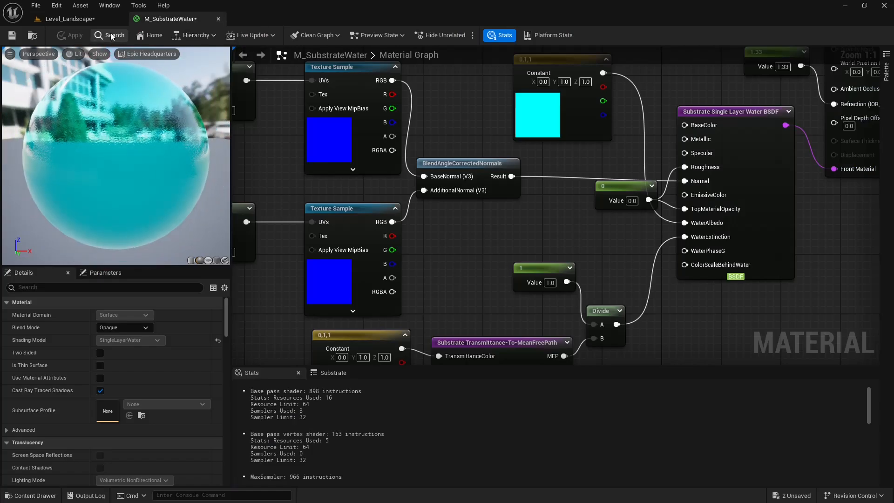
{"action": "right_click_drag", "start_coordinate": [531, 266], "coordinate": [515, 221]}
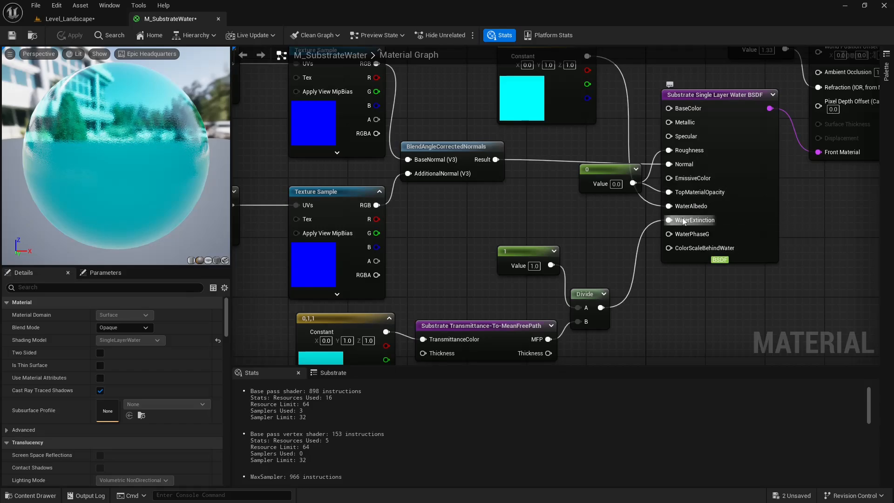
{"action": "right_click_drag", "start_coordinate": [644, 238], "coordinate": [568, 226]}
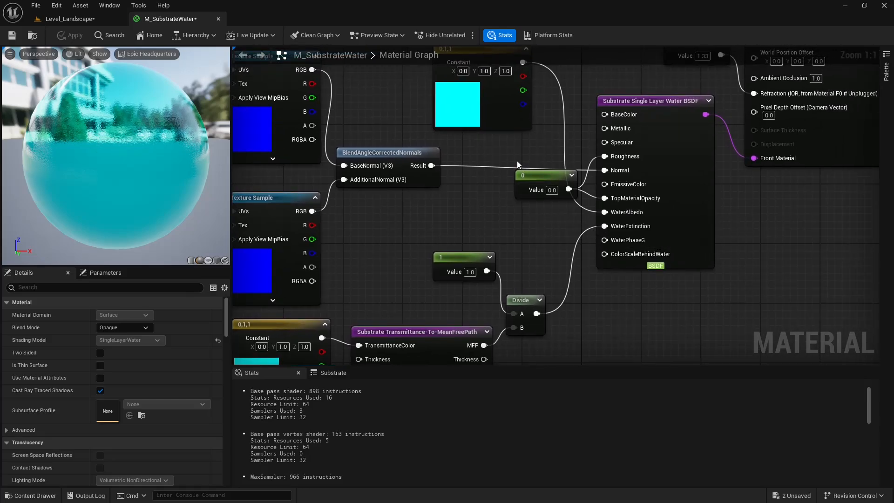
{"action": "left_click", "coordinate": [94, 20]}
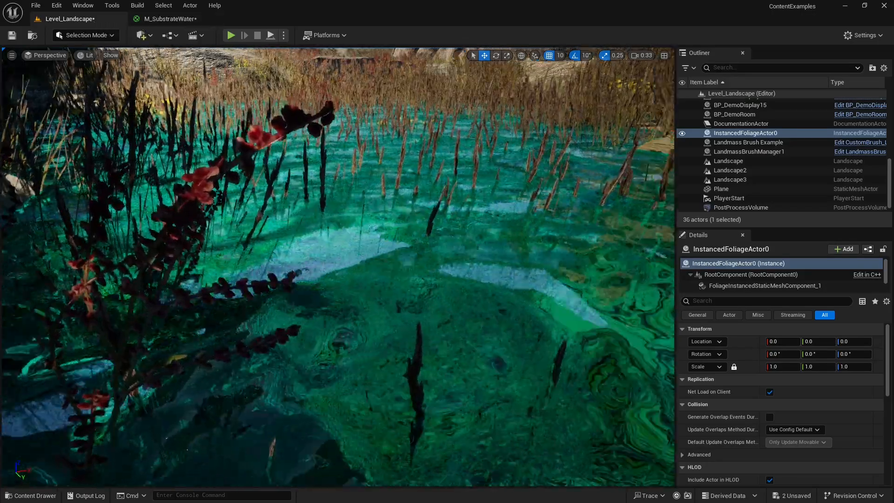
{"action": "right_click_drag", "start_coordinate": [338, 267], "coordinate": [588, 215]}
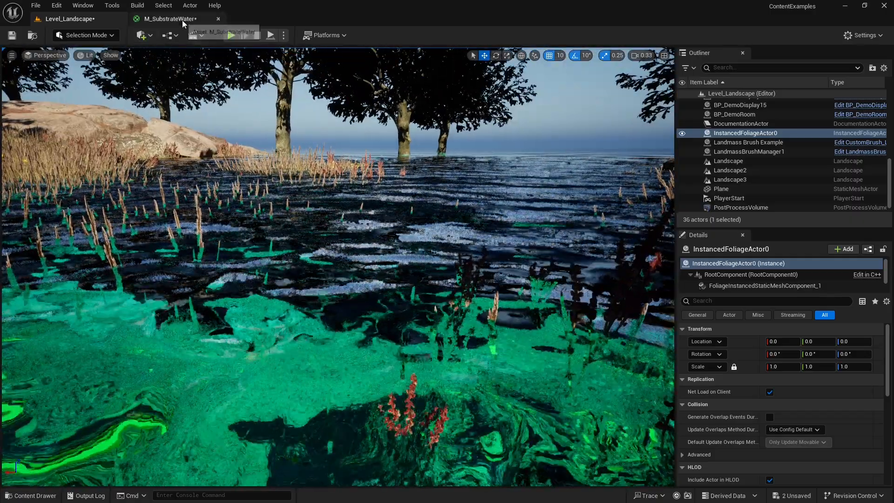
Set the blue value of the constant feeding WaterAlbedo to 0, making it pure green, and apply the material.
{"action": "left_click", "coordinate": [183, 22]}
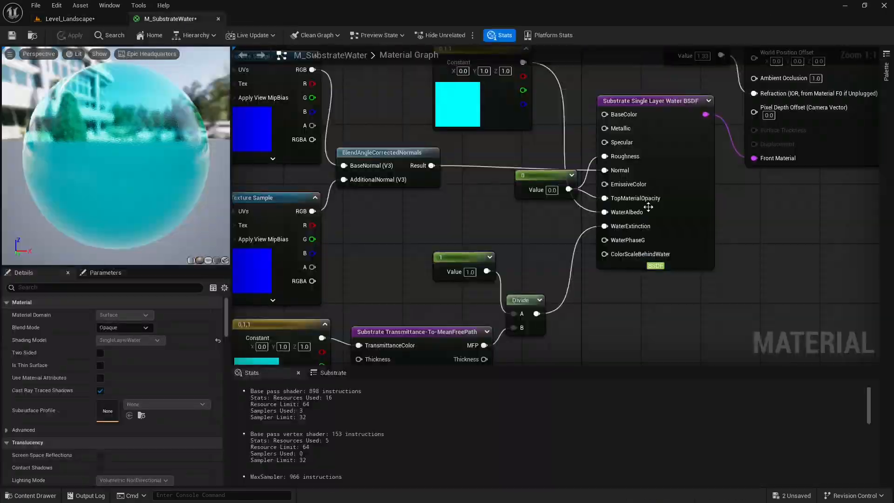
{"action": "right_click_drag", "start_coordinate": [471, 114], "coordinate": [514, 129]}
{"action": "double_click", "coordinate": [504, 119]}
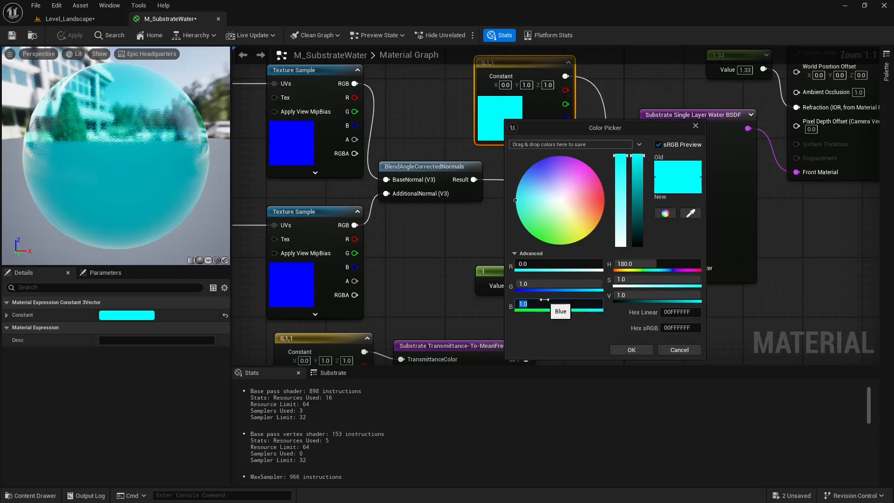
{"action": "key", "text": "Return"}
{"action": "left_click", "coordinate": [631, 350]}
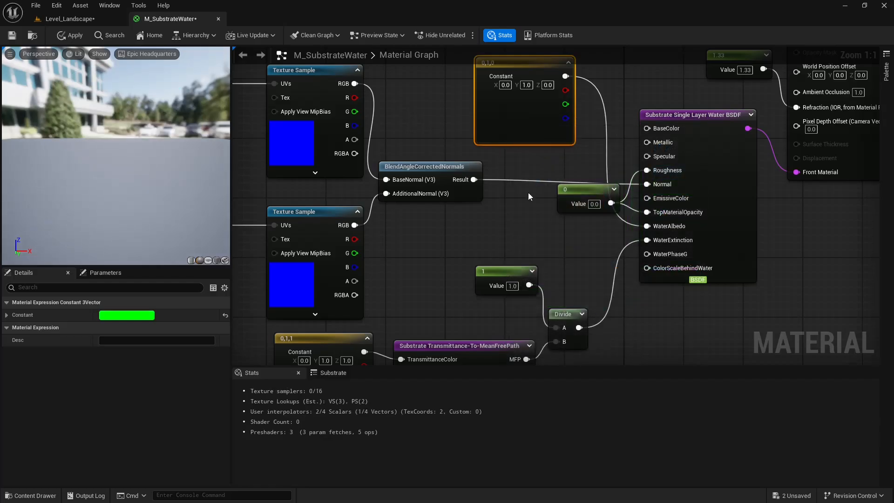
{"action": "left_click", "coordinate": [77, 35]}
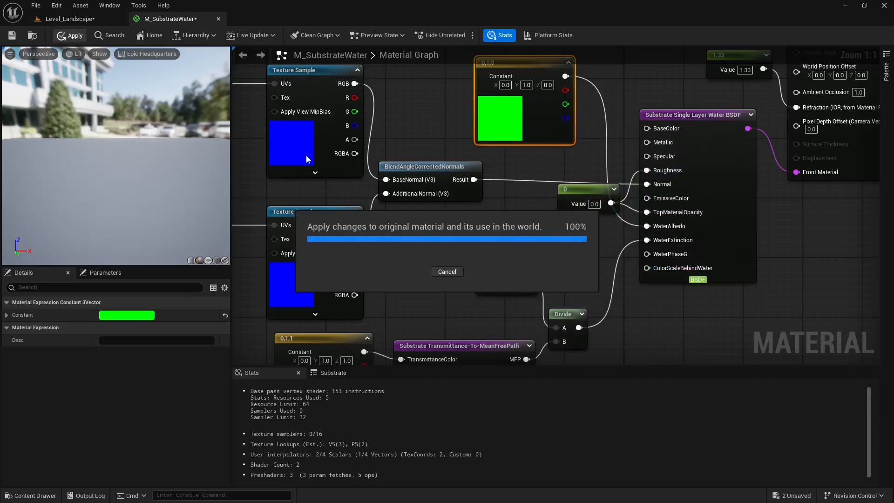
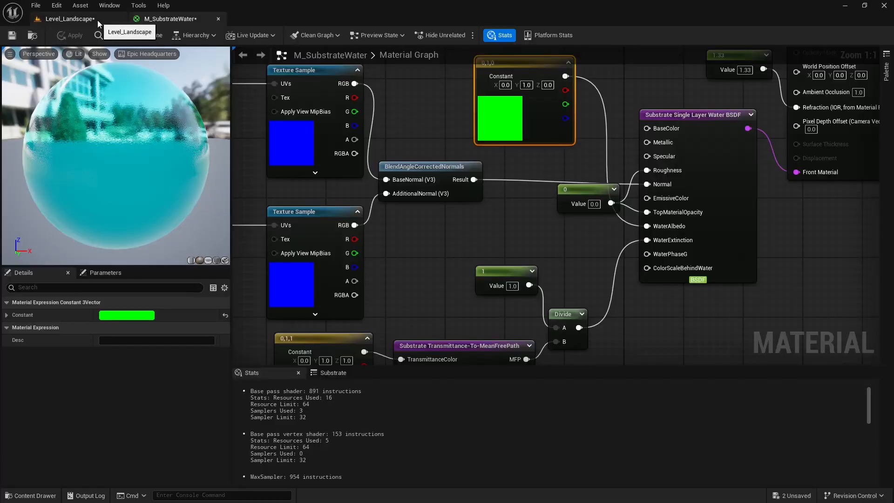
Inspect the lake water in Level_Landscape with the pure green WaterAlbedo, returning to M_SubstrateWater.
{"action": "left_click", "coordinate": [70, 19]}
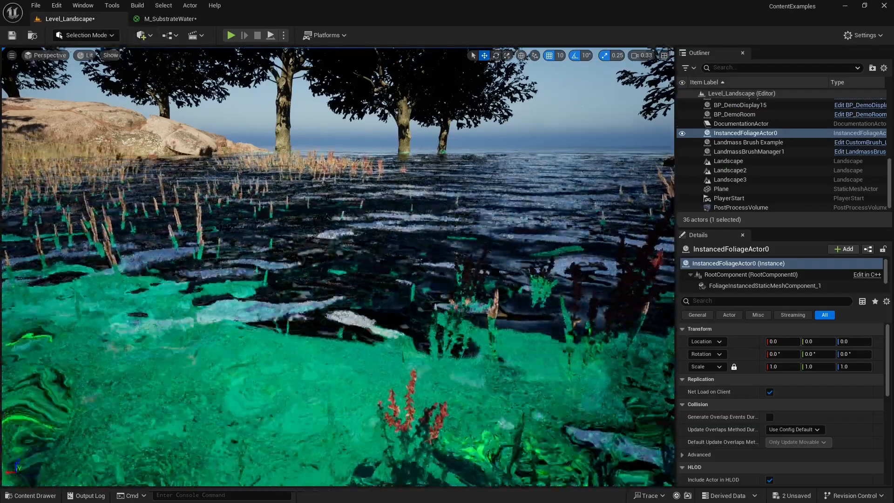
{"action": "right_click_drag", "start_coordinate": [338, 267], "coordinate": [338, 210]}
{"action": "left_click", "coordinate": [173, 19]}
Add a scalar constant of -0.75, connect it to WaterPhaseG on the Single Layer Water BSDF, and apply the material.
{"action": "right_click_drag", "start_coordinate": [576, 153], "coordinate": [545, 148]}
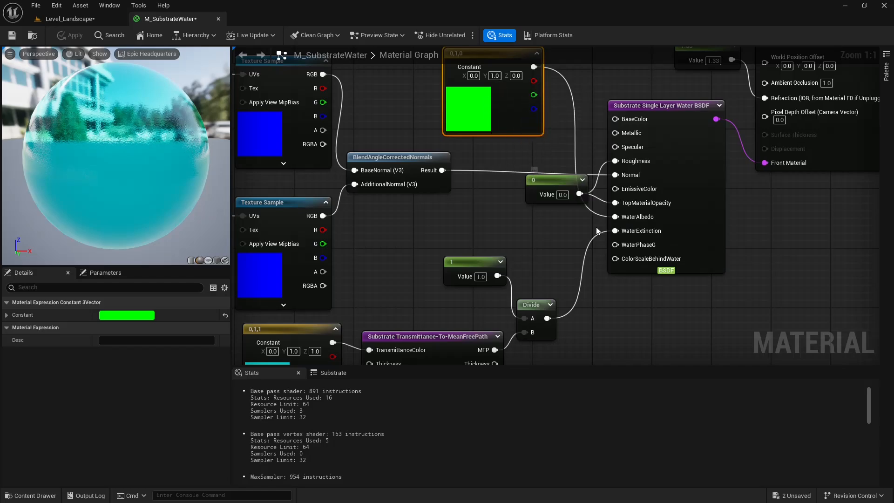
{"action": "right_click_drag", "start_coordinate": [602, 244], "coordinate": [573, 230]}
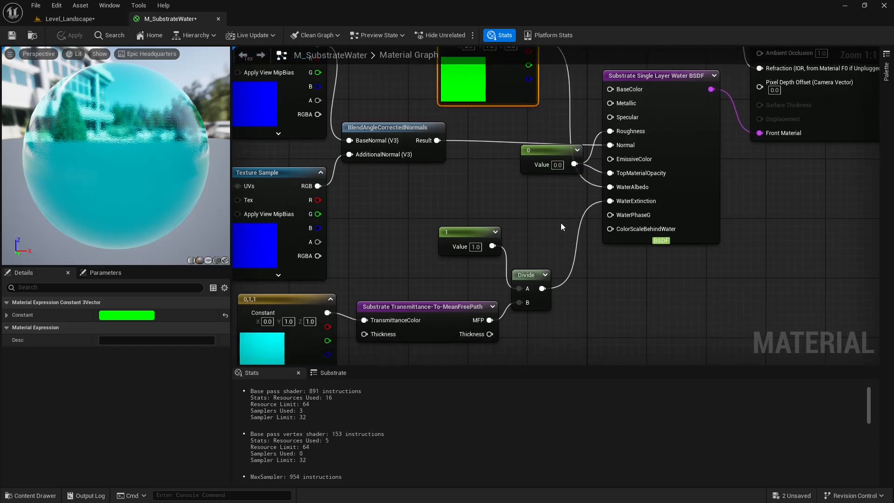
{"action": "left_click", "coordinate": [561, 223]}
{"action": "left_click_drag", "start_coordinate": [572, 229], "coordinate": [536, 199]}
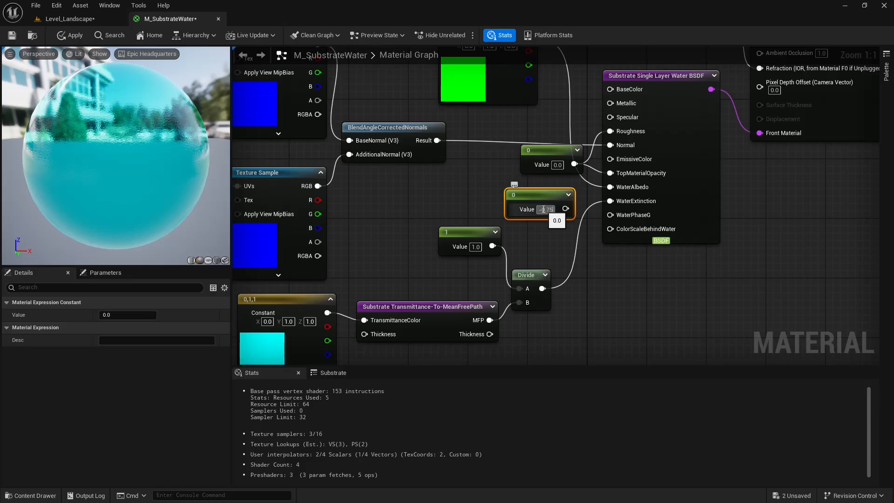
{"action": "left_click_drag", "start_coordinate": [566, 209], "coordinate": [613, 219]}
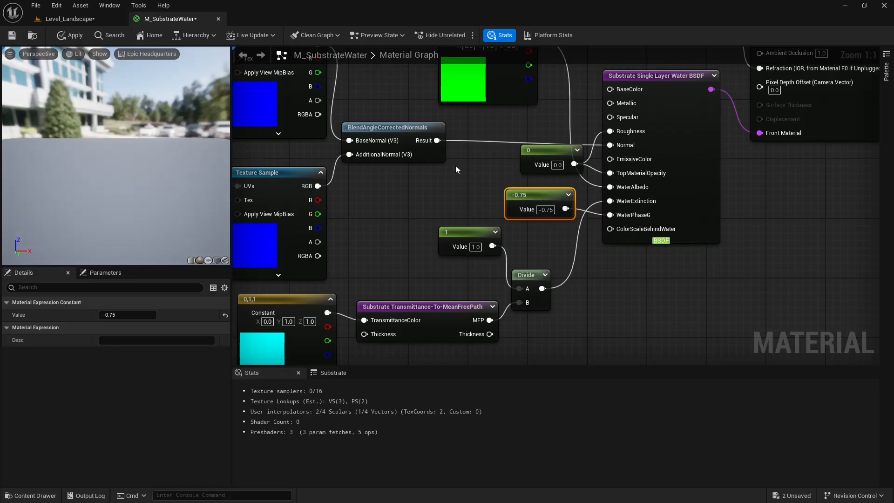
{"action": "left_click", "coordinate": [70, 35]}
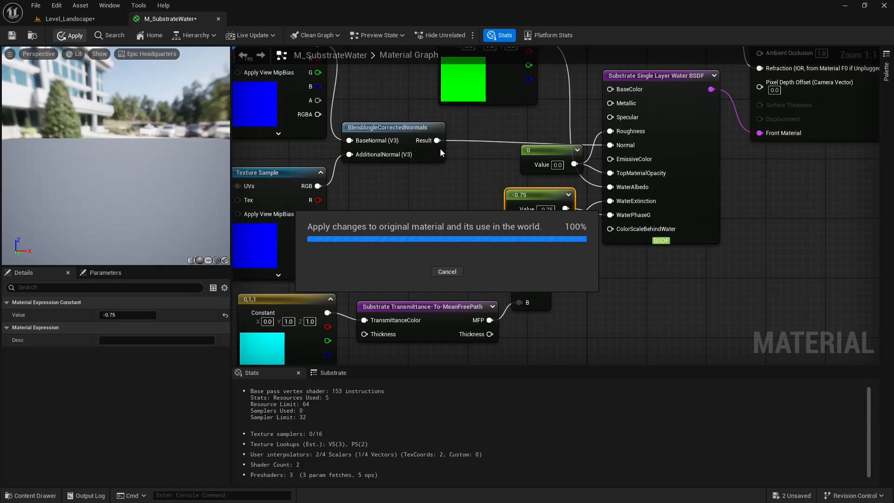
Examine the shoreline and open water in Level_Landscape from different angles with the negative WaterPhaseG value.
{"action": "left_click", "coordinate": [107, 20]}
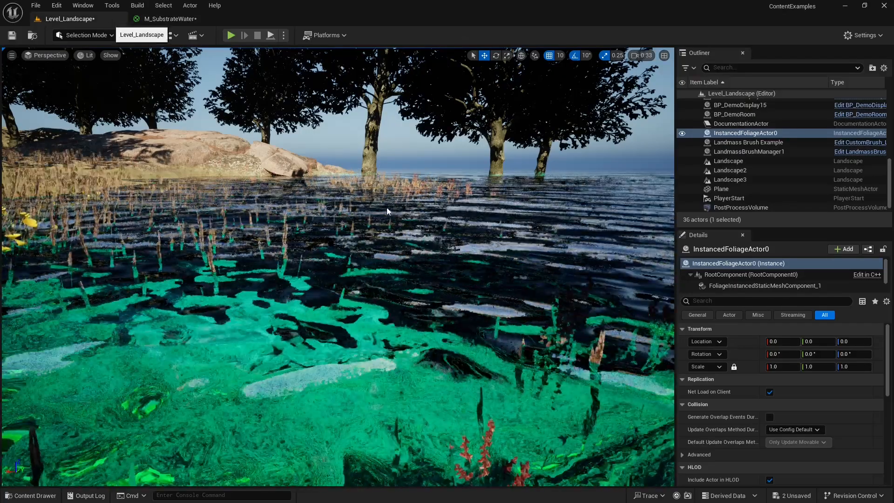
{"action": "right_click_drag", "start_coordinate": [387, 210], "coordinate": [212, 229]}
{"action": "key", "text": "s"}
{"action": "key", "text": "q"}
{"action": "key", "text": "w"}
{"action": "key", "text": "s"}
Compare the WaterPhaseG constant in M_SubstrateWater with the water's look from opposite view directions in the level.
{"action": "left_click", "coordinate": [183, 20]}
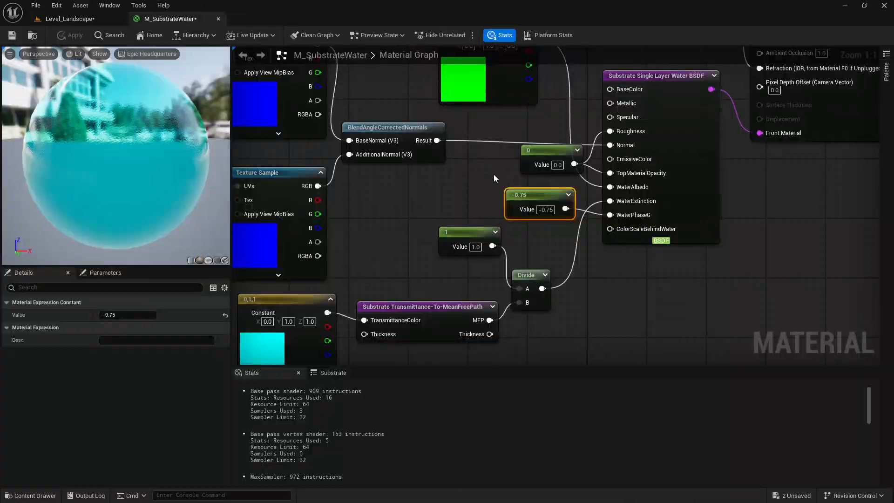
{"action": "right_click_drag", "start_coordinate": [487, 186], "coordinate": [476, 171]}
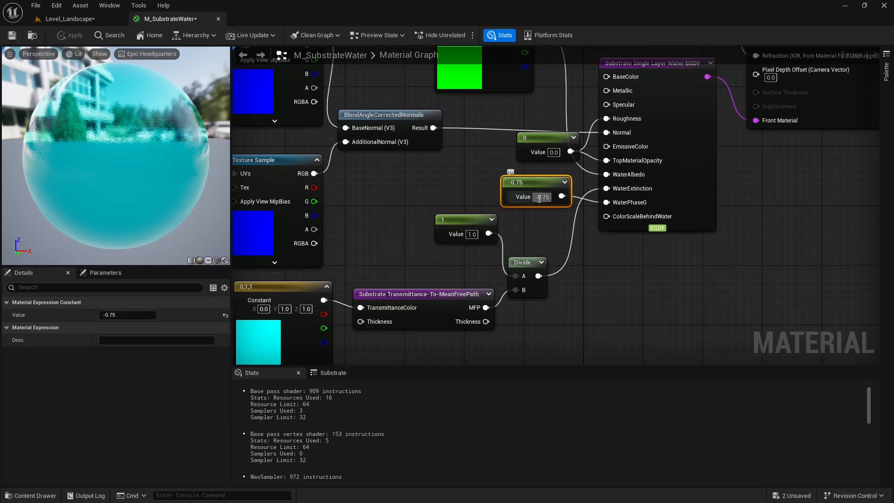
{"action": "right_click_drag", "start_coordinate": [491, 176], "coordinate": [516, 214]}
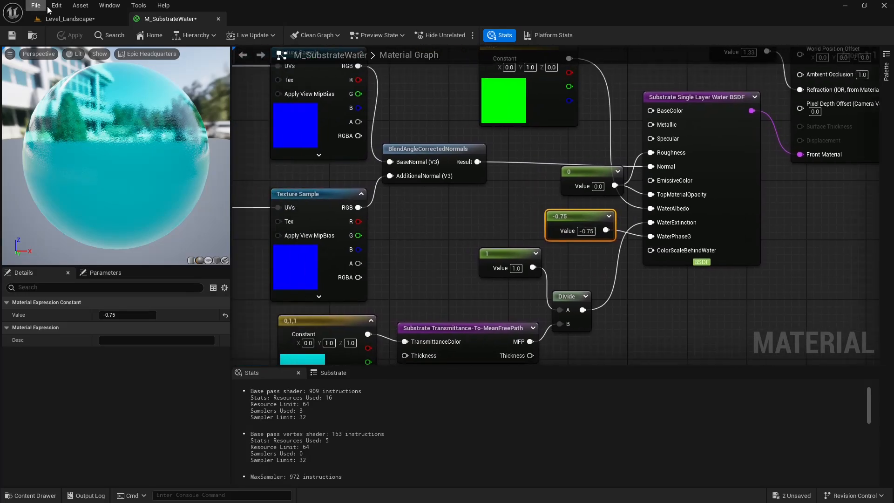
{"action": "left_click", "coordinate": [68, 19]}
{"action": "left_click", "coordinate": [174, 19]}
{"action": "left_click", "coordinate": [113, 20]}
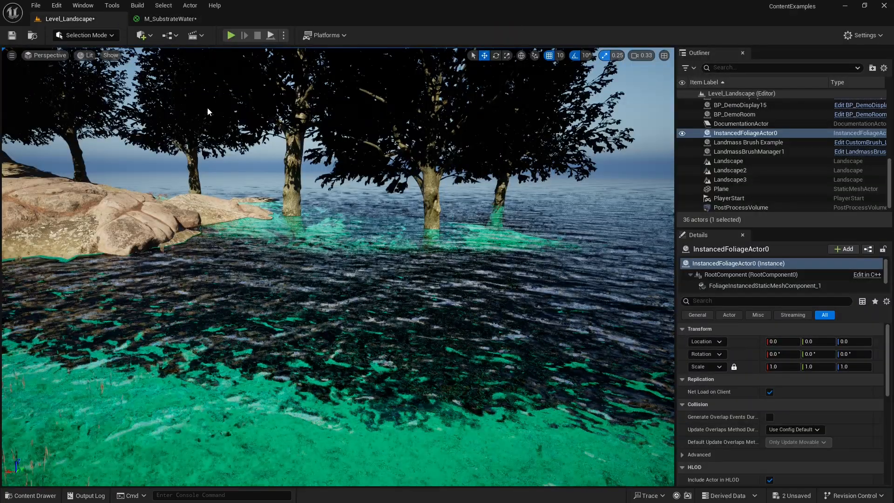
{"action": "right_click_drag", "start_coordinate": [321, 177], "coordinate": [173, 205]}
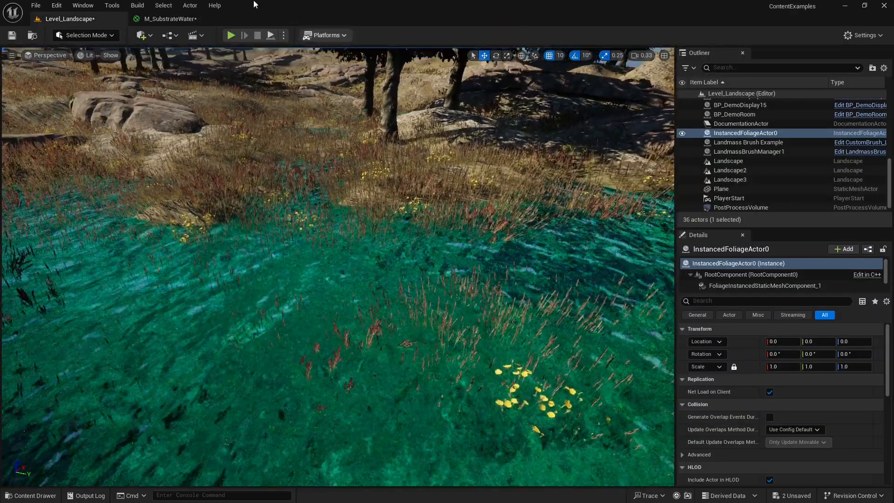
Convert the -0.75 constant feeding WaterPhaseG in M_SubstrateWater to a parameter named PhaseG.
{"action": "left_click", "coordinate": [171, 18]}
{"action": "right_click_drag", "start_coordinate": [532, 187], "coordinate": [415, 134]}
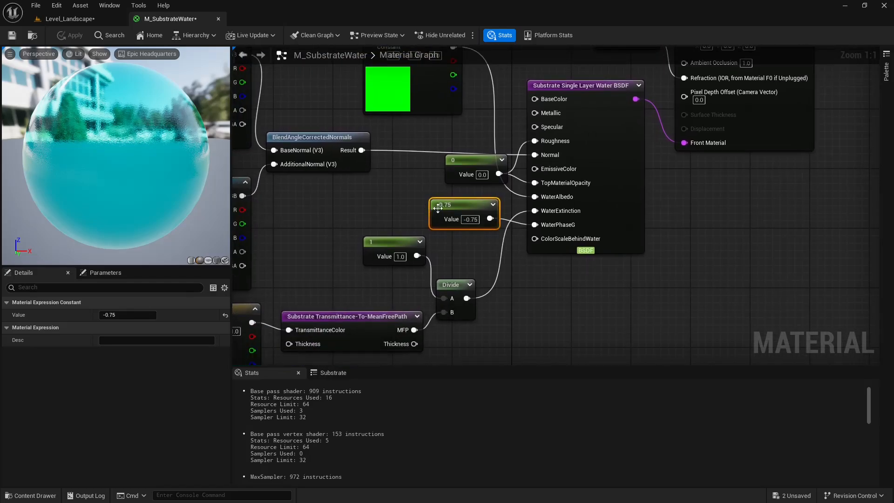
{"action": "right_click_drag", "start_coordinate": [403, 188], "coordinate": [437, 185]}
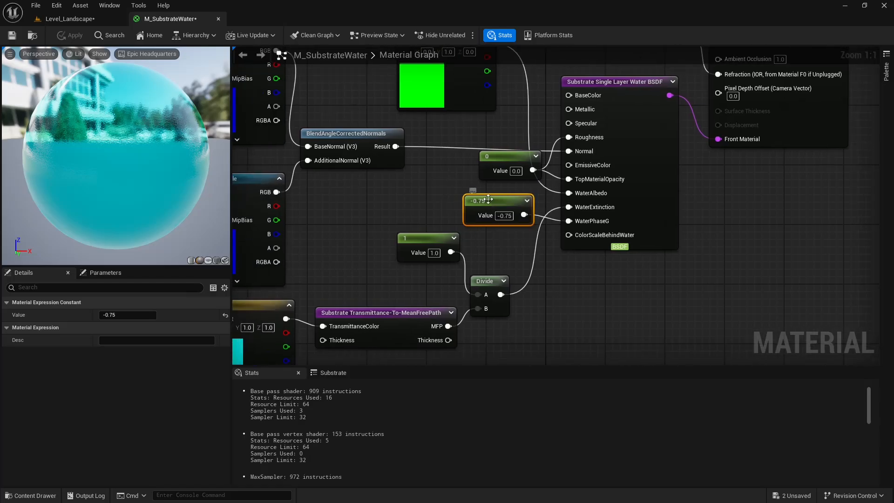
{"action": "right_click", "coordinate": [498, 208]}
{"action": "left_click", "coordinate": [529, 230]}
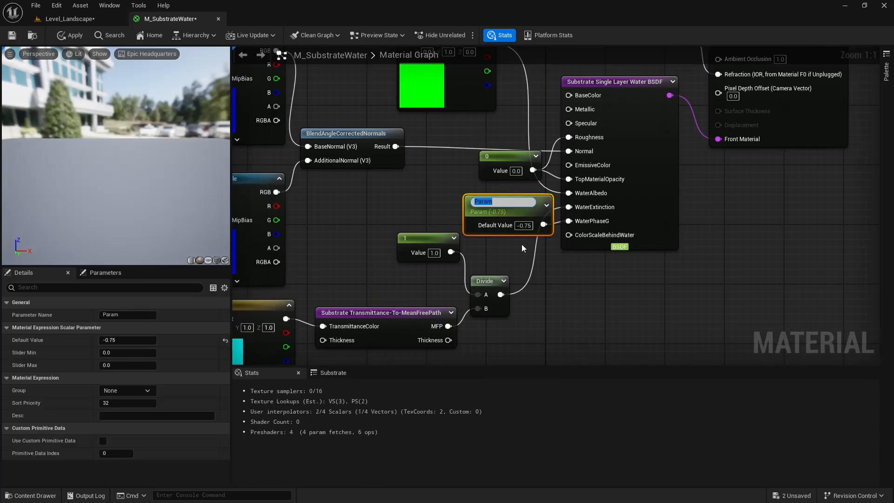
{"action": "type", "text": "P"}
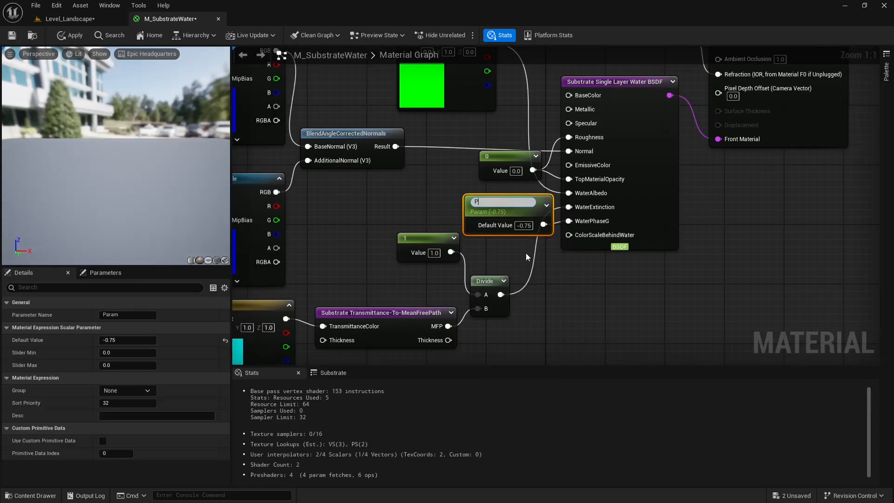
{"action": "type", "text": "haseG"}
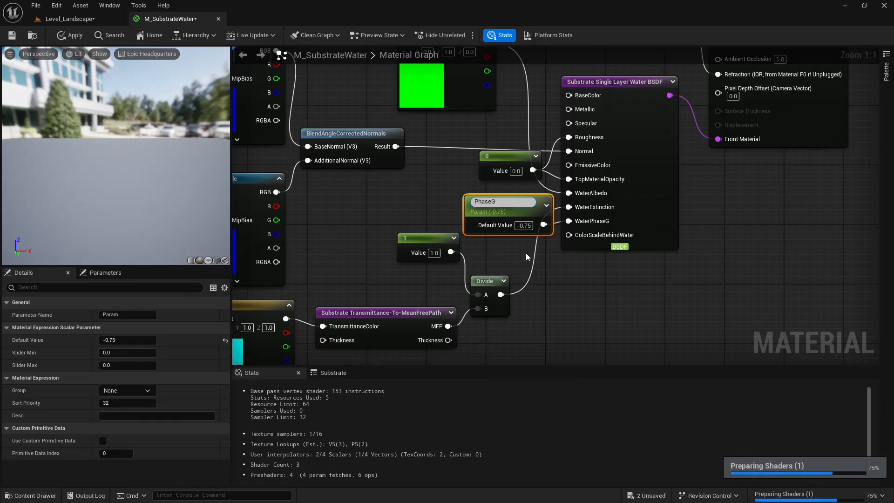
{"action": "key", "text": "Return"}
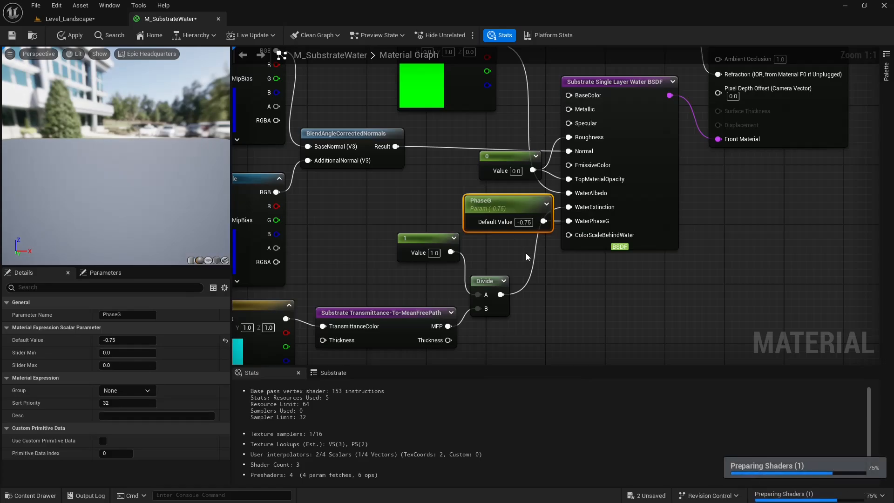
Convert the 1.33 constant feeding Refraction to a parameter named IOR.
{"action": "right_click_drag", "start_coordinate": [507, 185], "coordinate": [487, 222]}
{"action": "right_click_drag", "start_coordinate": [641, 96], "coordinate": [638, 139]}
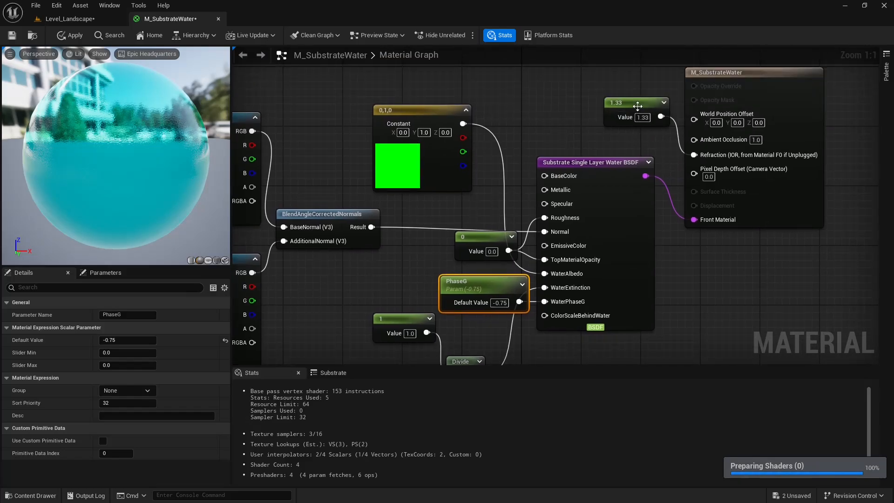
{"action": "right_click", "coordinate": [638, 107]}
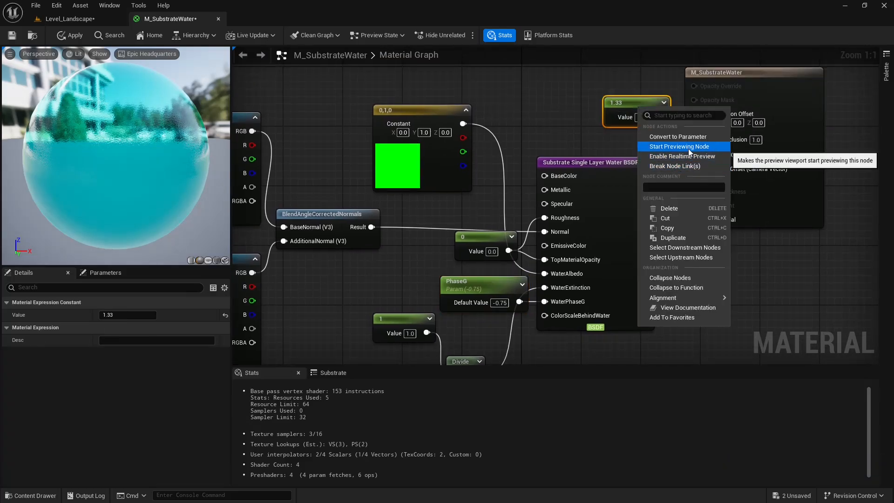
{"action": "left_click", "coordinate": [683, 146]}
{"action": "right_click", "coordinate": [634, 108]}
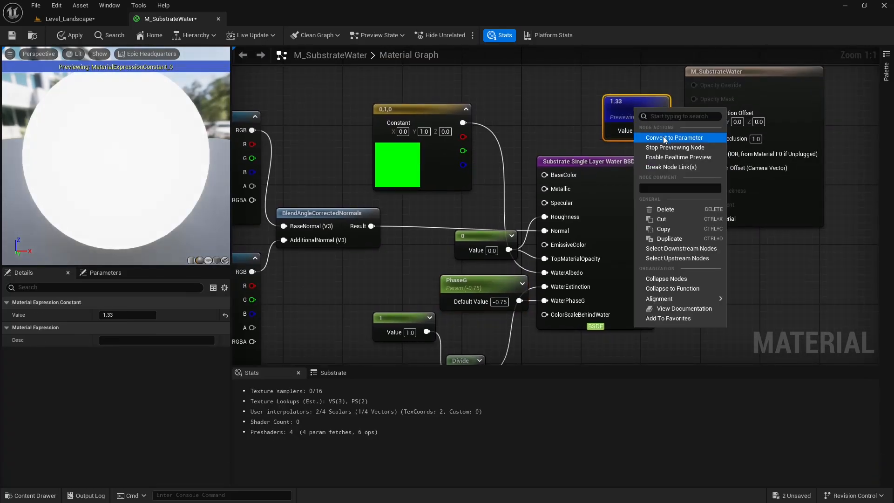
{"action": "left_click", "coordinate": [664, 136]}
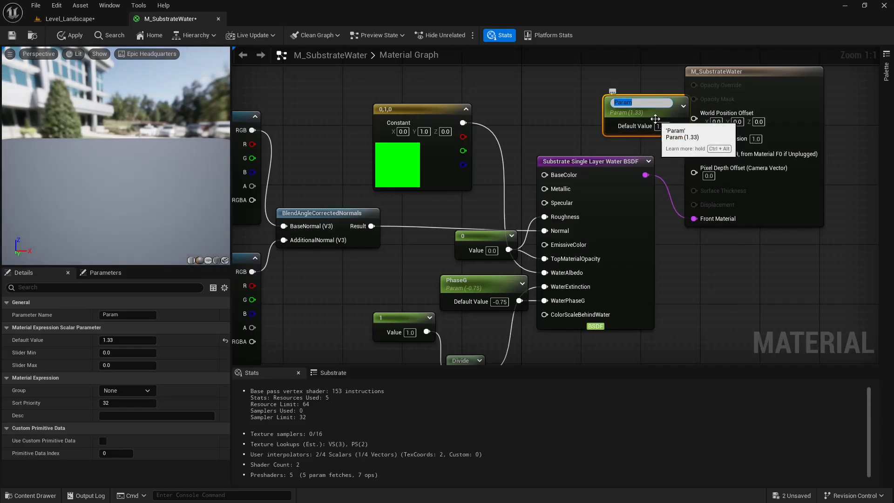
{"action": "type", "text": "IOR"}
{"action": "key", "text": "Return"}
Set the IOR parameter's default value to 1.03 and apply the material.
{"action": "left_click", "coordinate": [664, 123]}
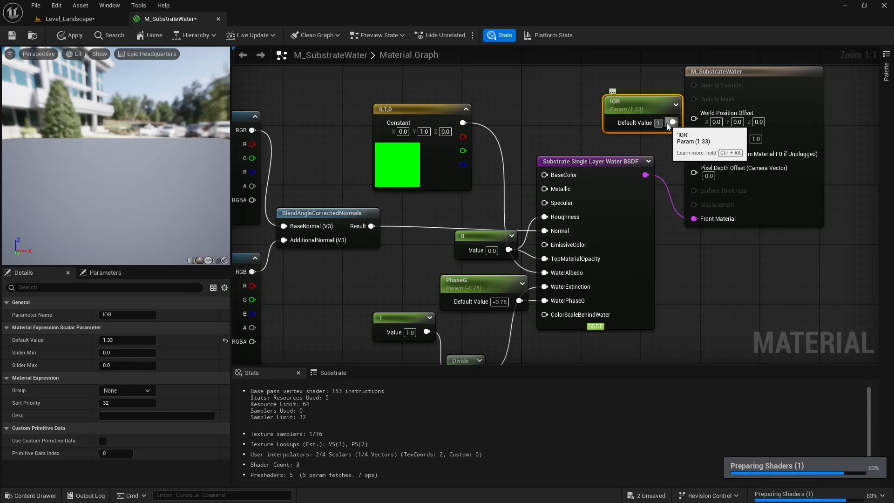
{"action": "type", "text": ".03"}
{"action": "key", "text": "Return"}
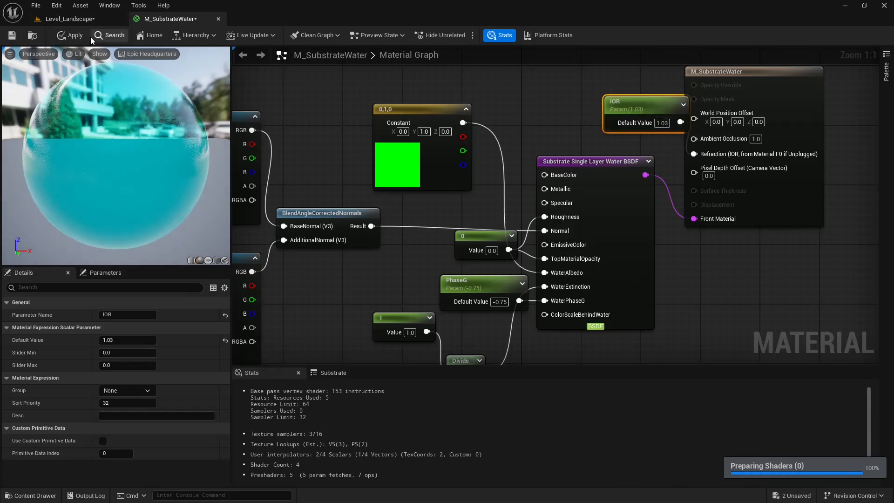
{"action": "left_click", "coordinate": [73, 42]}
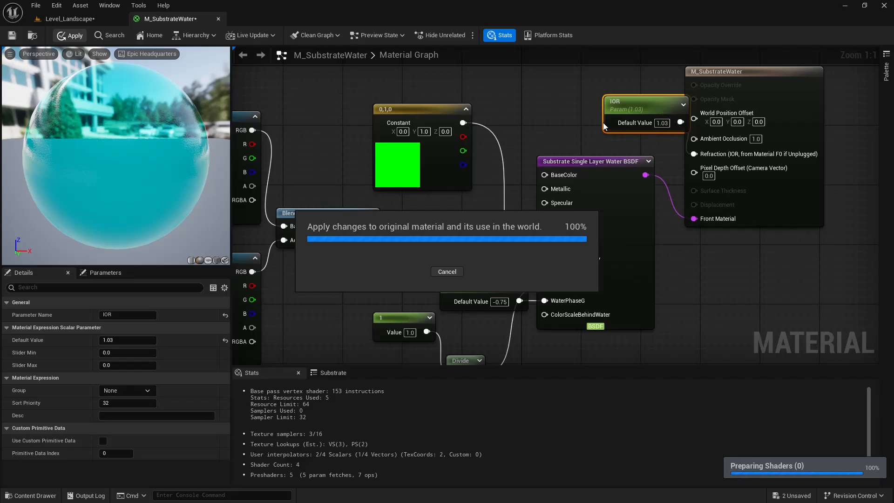
Inspect the shallow and distant lake water in Level_Landscape with the reduced refraction value.
{"action": "right_click_drag", "start_coordinate": [480, 190], "coordinate": [510, 132]}
{"action": "right_click_drag", "start_coordinate": [482, 173], "coordinate": [591, 157]}
{"action": "left_click", "coordinate": [79, 21]}
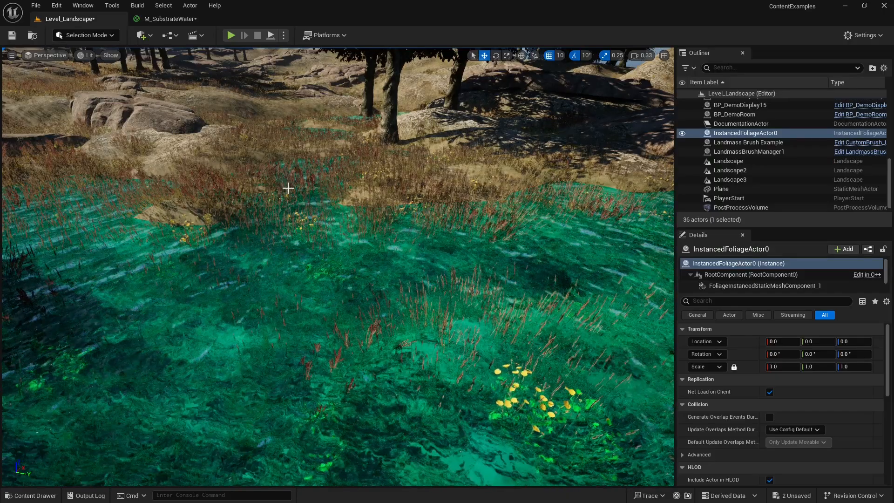
{"action": "right_click_drag", "start_coordinate": [288, 188], "coordinate": [515, 213]}
{"action": "key", "text": "e"}
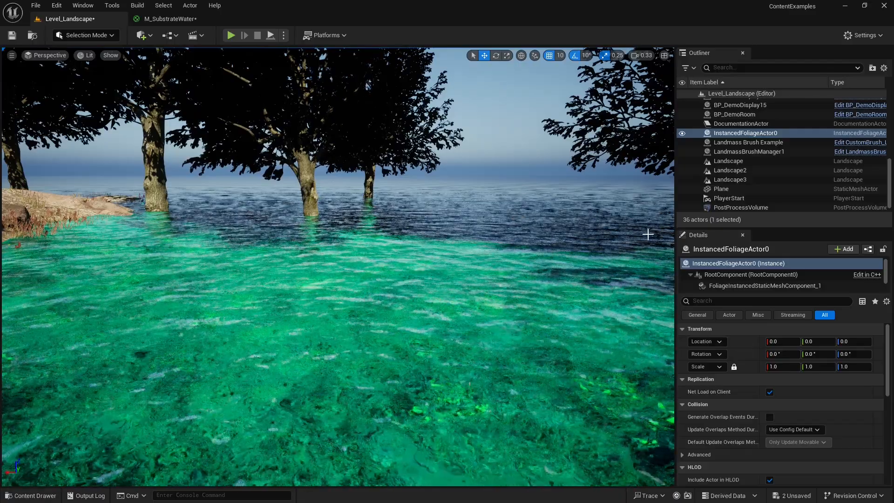
{"action": "left_click_drag", "start_coordinate": [675, 231], "coordinate": [837, 229]}
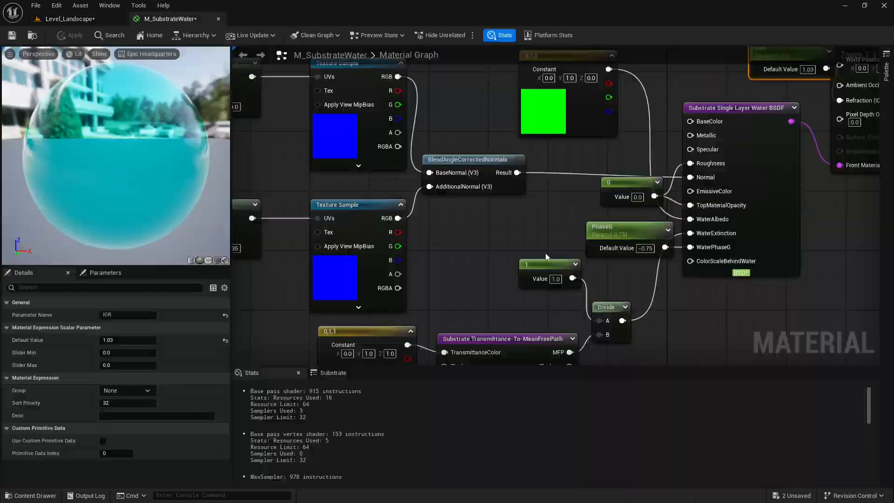
Convert the cyan 0,1,1 constant feeding TransmittanceColor in M_SubstrateWater to a parameter named Transmittance Color.
{"action": "right_click_drag", "start_coordinate": [546, 257], "coordinate": [437, 242]}
{"action": "right_click_drag", "start_coordinate": [425, 185], "coordinate": [430, 238]}
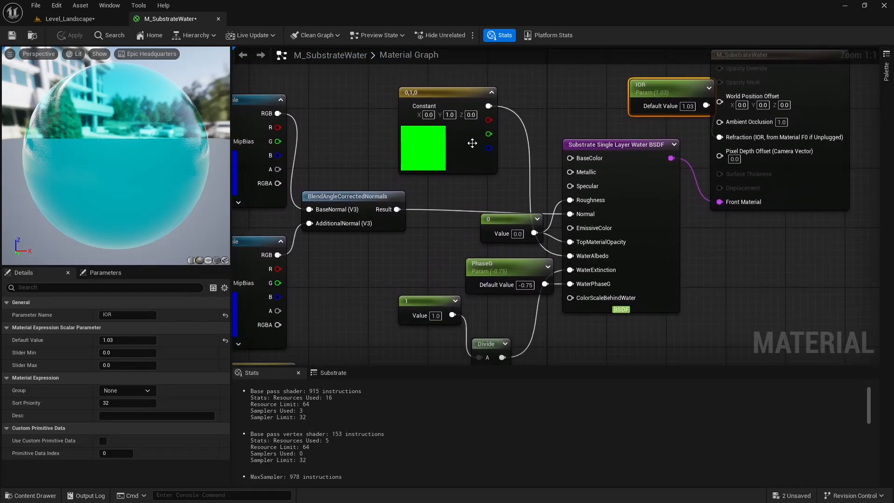
{"action": "right_click_drag", "start_coordinate": [506, 165], "coordinate": [478, 173]}
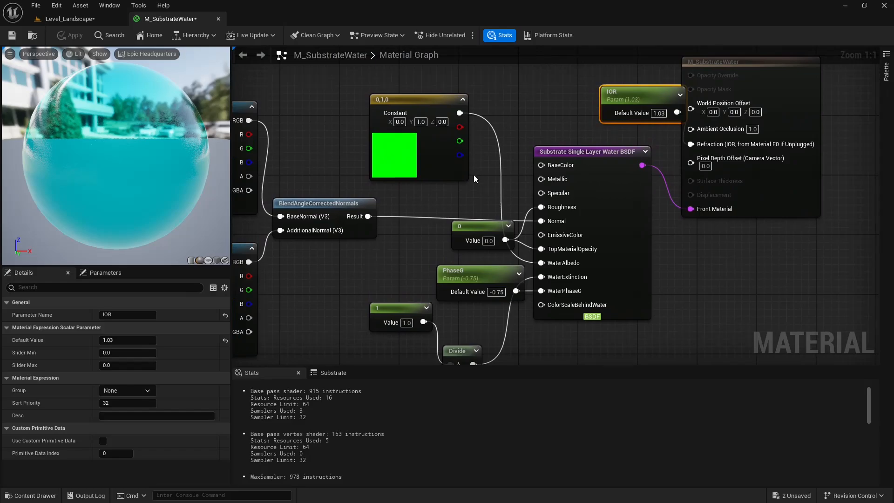
{"action": "right_click_drag", "start_coordinate": [444, 197], "coordinate": [533, 156]}
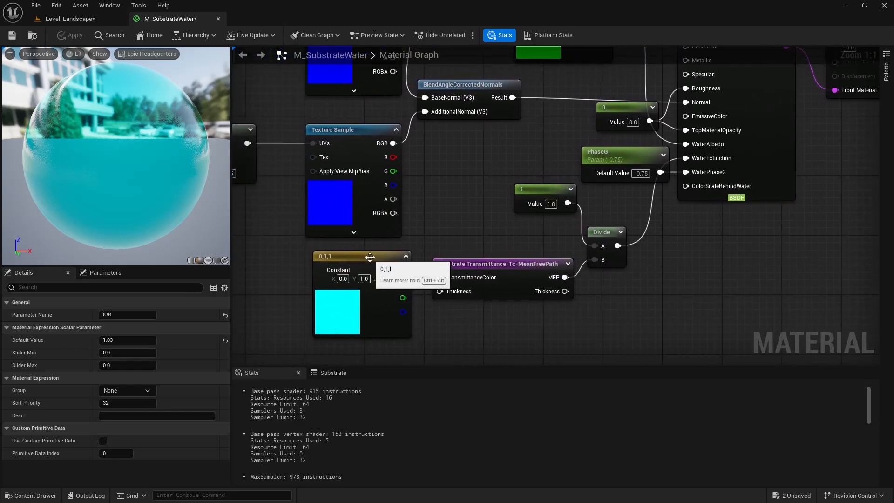
{"action": "right_click", "coordinate": [371, 257]}
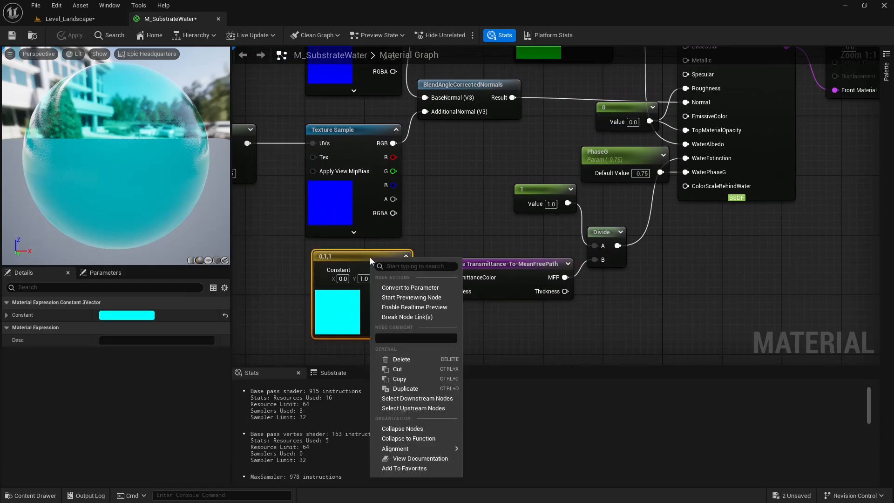
{"action": "left_click", "coordinate": [422, 288]}
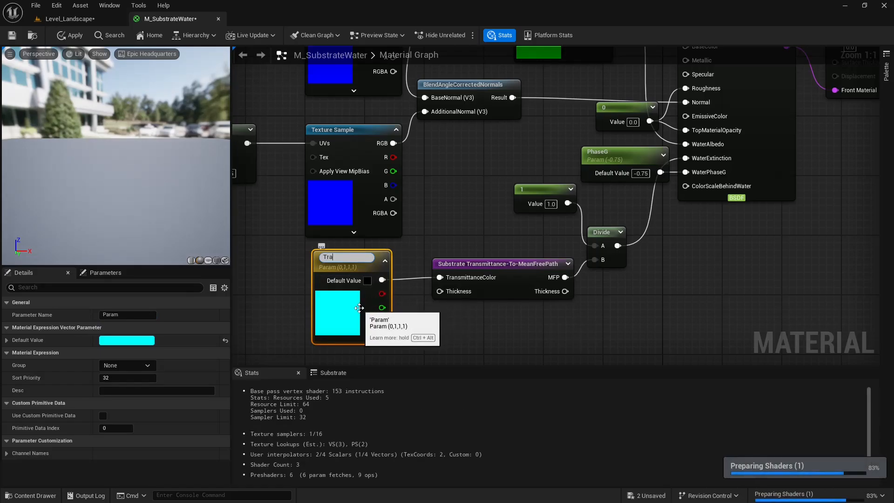
{"action": "type", "text": "Transmittance Color"}
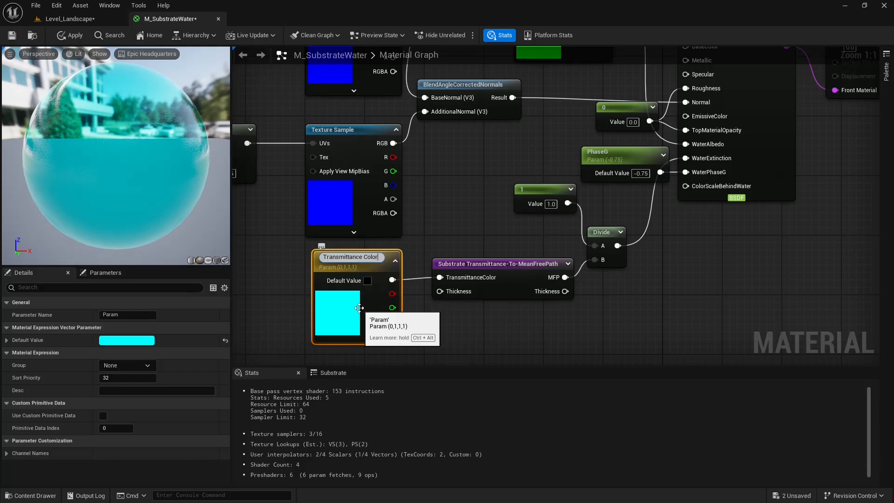
{"action": "key", "text": "Return"}
Convert the green 0,1,0 constant feeding WaterAlbedo to a parameter named Albedo.
{"action": "right_click_drag", "start_coordinate": [577, 74], "coordinate": [528, 166]}
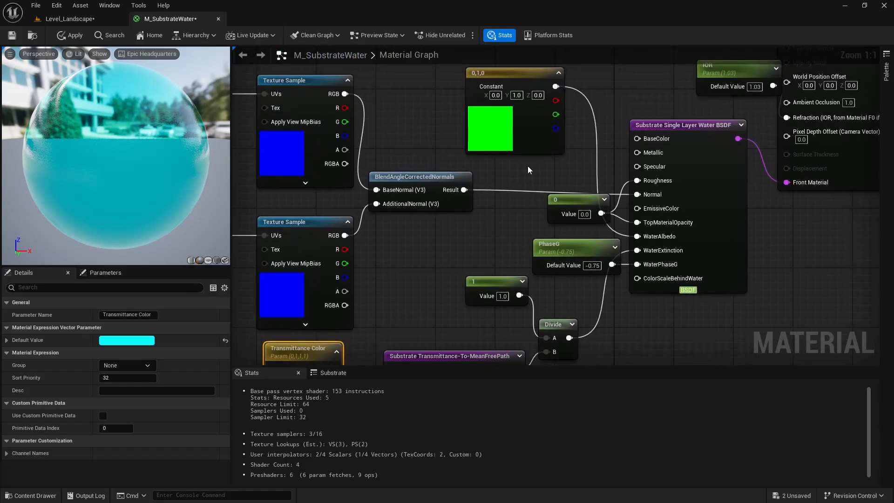
{"action": "left_click", "coordinate": [521, 75]}
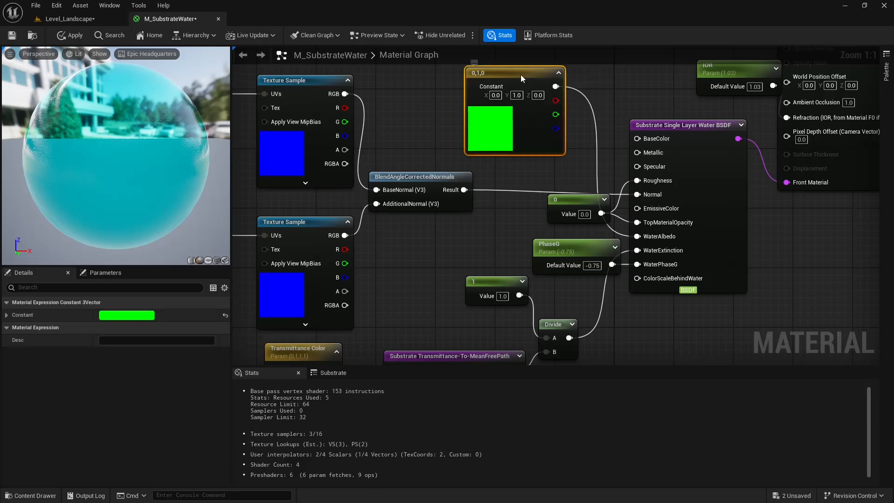
{"action": "right_click", "coordinate": [520, 74]}
{"action": "left_click", "coordinate": [548, 106]}
{"action": "type", "text": "A"}
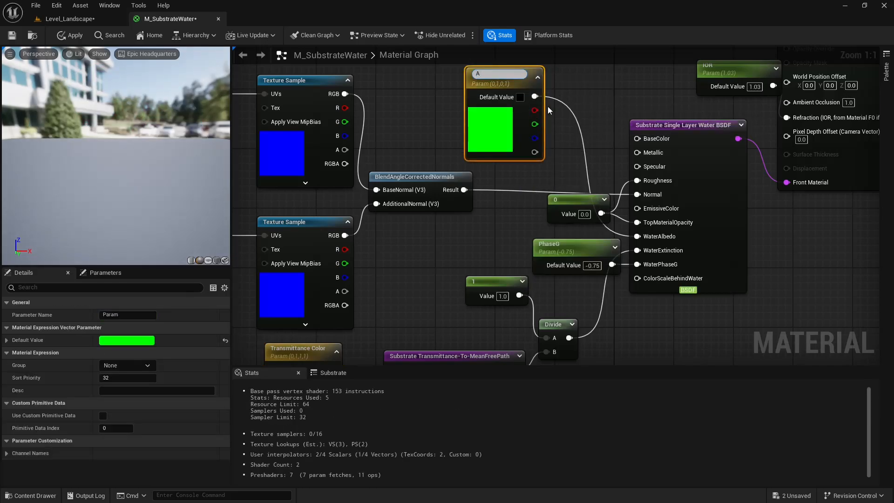
{"action": "type", "text": "lbedo"}
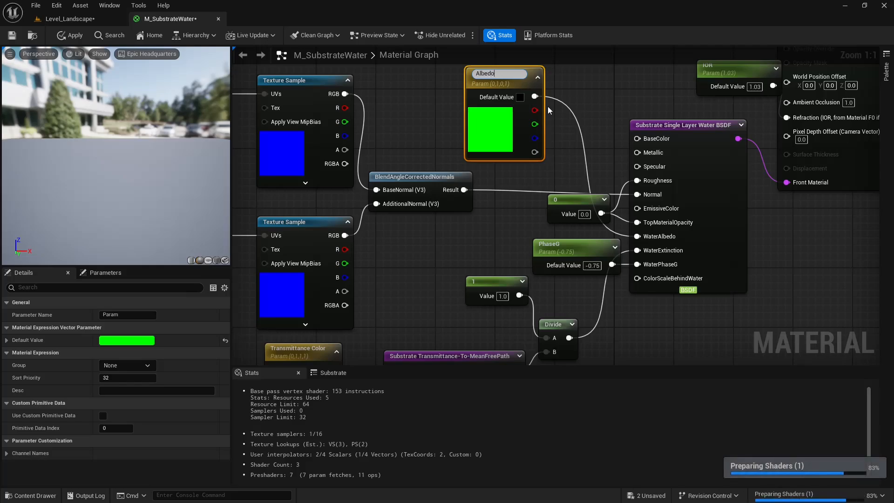
{"action": "key", "text": "Return"}
Look over the normal, albedo, phase and transmittance nodes in the M_SubstrateWater graph.
{"action": "right_click_drag", "start_coordinate": [548, 106], "coordinate": [532, 157]}
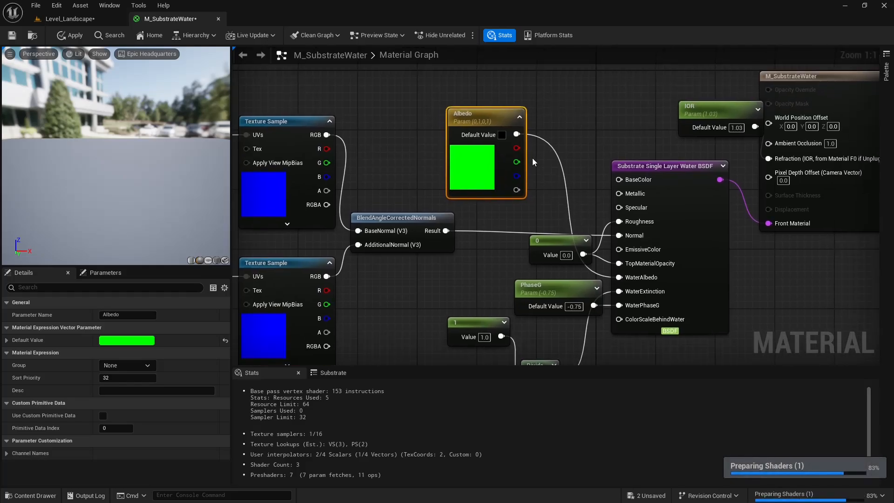
{"action": "right_click_drag", "start_coordinate": [547, 198], "coordinate": [508, 213]}
{"action": "right_click_drag", "start_coordinate": [569, 142], "coordinate": [629, 104]}
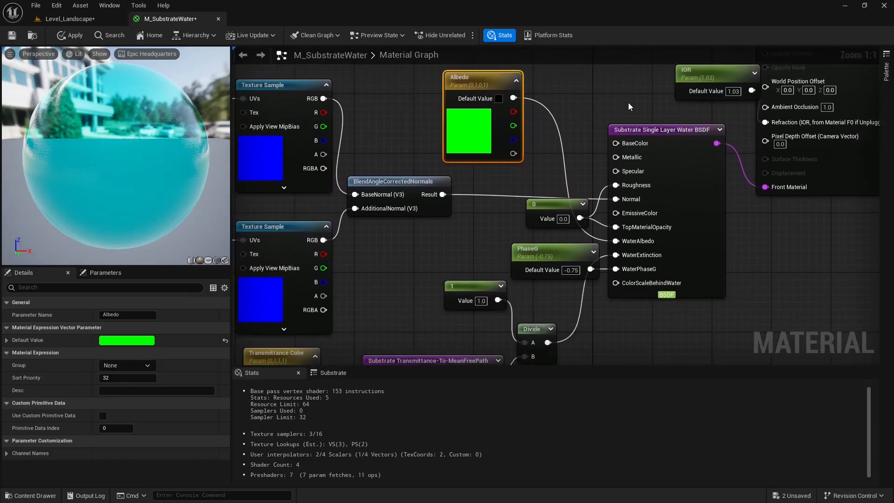
{"action": "right_click_drag", "start_coordinate": [477, 198], "coordinate": [727, 167]}
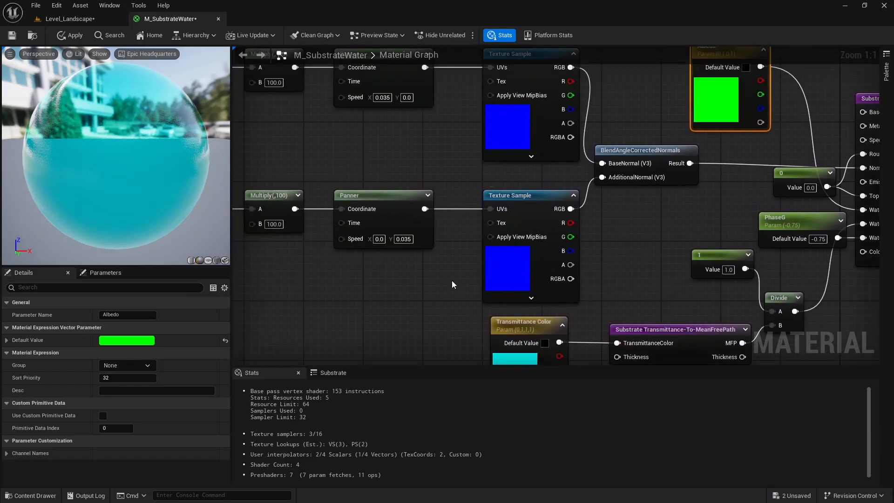
{"action": "scroll", "coordinate": [451, 281], "scroll_direction": "down", "scroll_amount": 3}
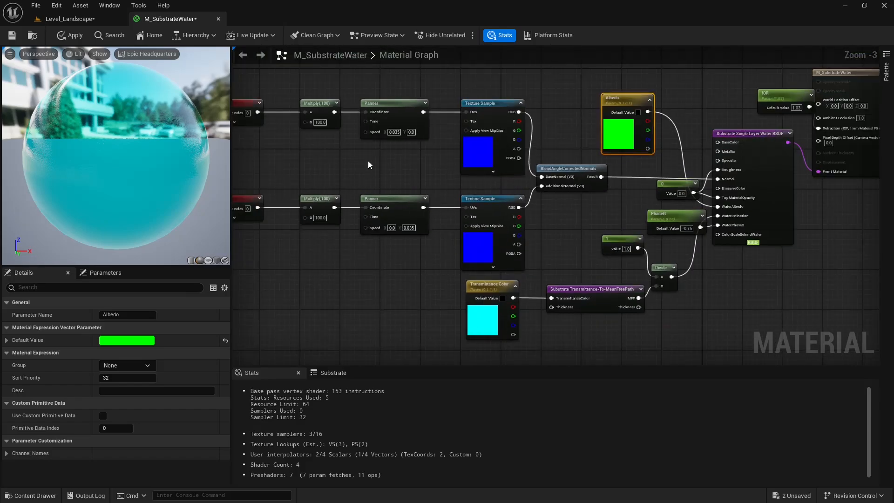
{"action": "right_click_drag", "start_coordinate": [368, 165], "coordinate": [483, 186]}
{"action": "scroll", "coordinate": [516, 238], "scroll_direction": "up", "scroll_amount": 3}
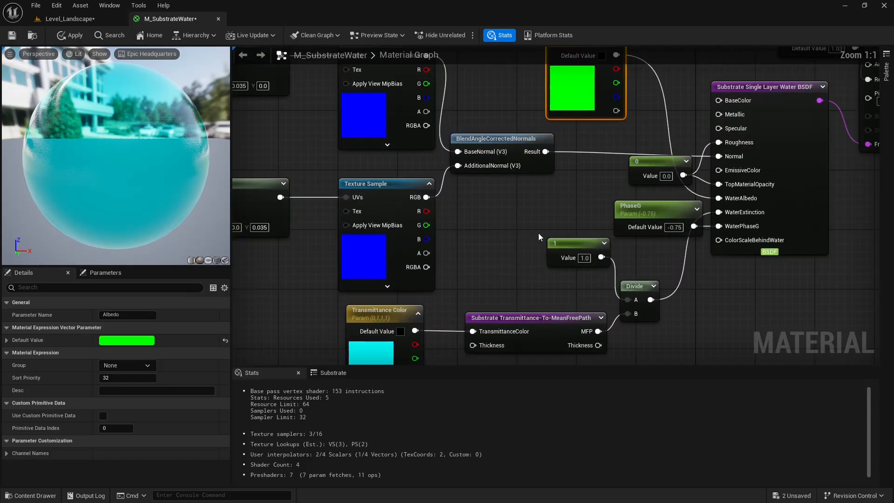
{"action": "right_click_drag", "start_coordinate": [538, 233], "coordinate": [493, 230]}
{"action": "scroll", "coordinate": [463, 252], "scroll_direction": "down", "scroll_amount": 1}
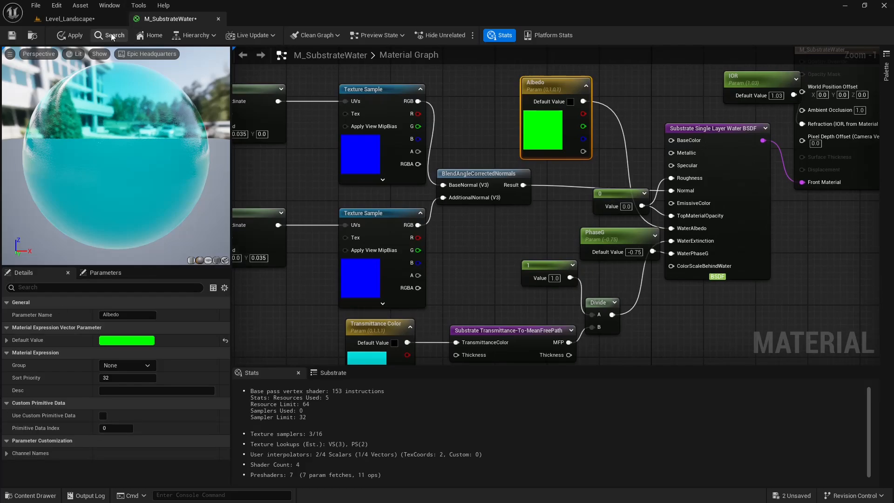
Apply the material and create a material instance of M_SubstrateWater in the tutMats folder, keeping the suggested name.
{"action": "left_click", "coordinate": [69, 39]}
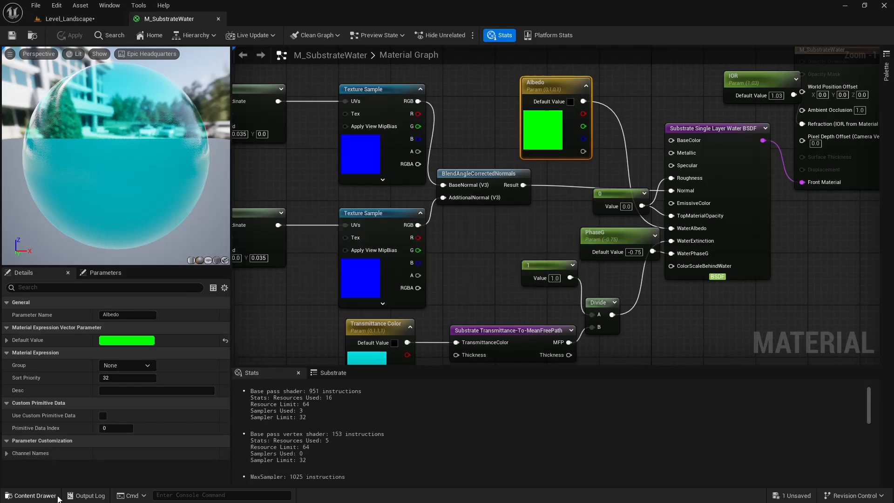
{"action": "left_click", "coordinate": [32, 496]}
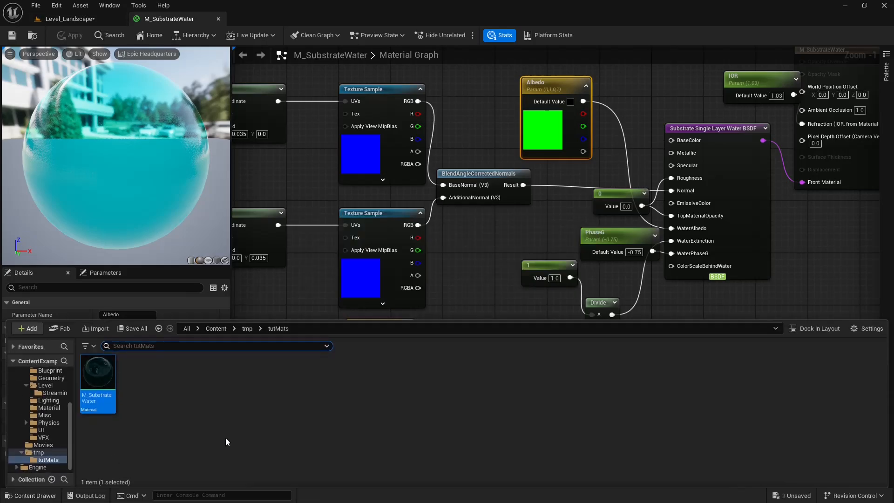
{"action": "right_click", "coordinate": [104, 374]}
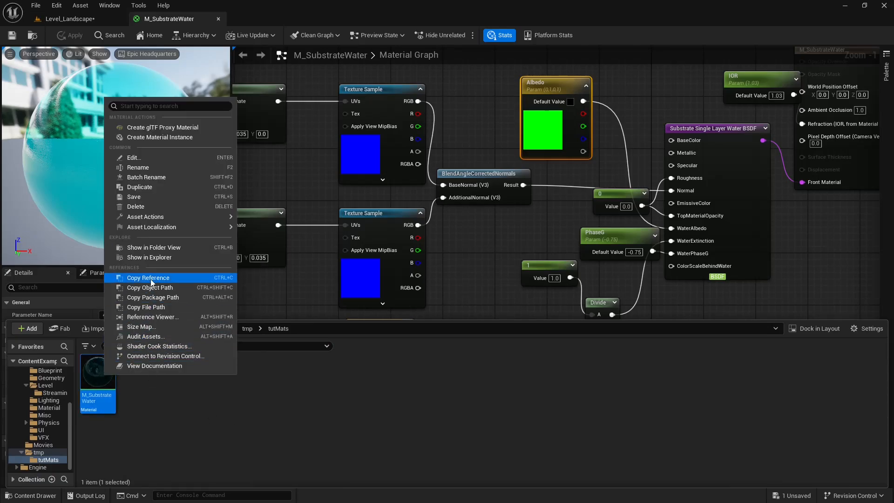
{"action": "left_click", "coordinate": [177, 138]}
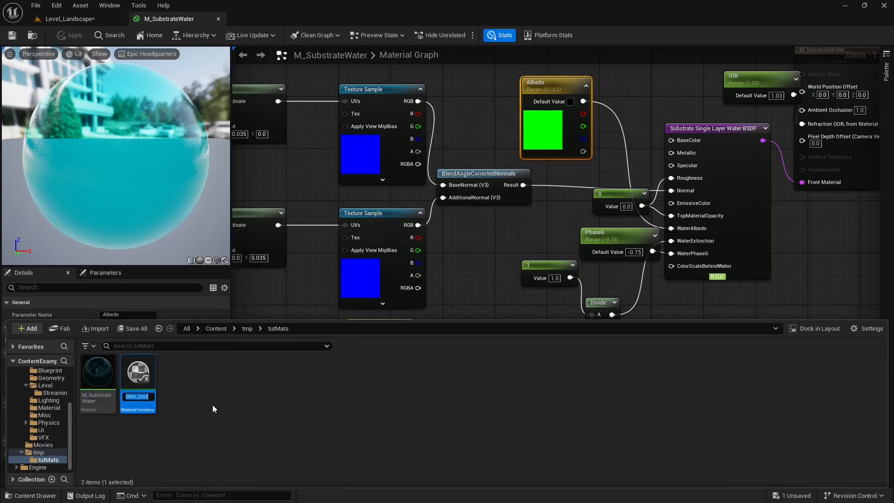
{"action": "key", "text": "Return"}
Assign the M_SubstrateWater_Inst material instance to the lake water surface in Level_Landscape.
{"action": "left_click", "coordinate": [85, 16]}
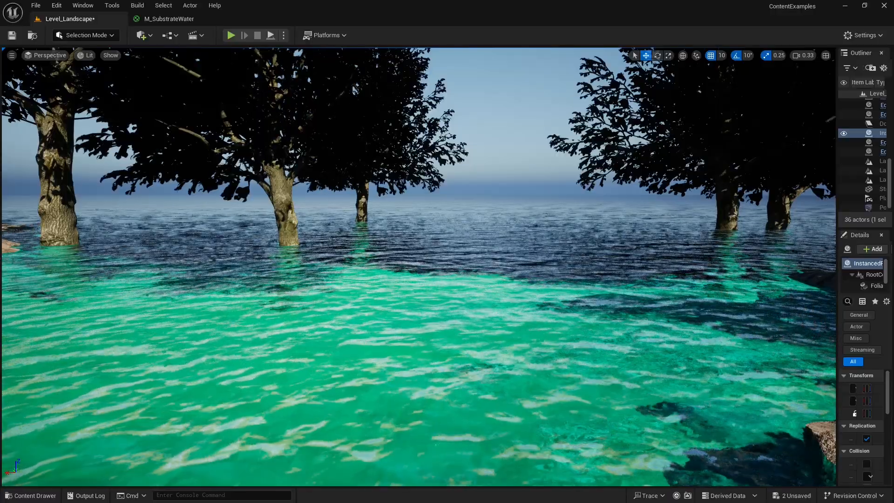
{"action": "left_click", "coordinate": [48, 495]}
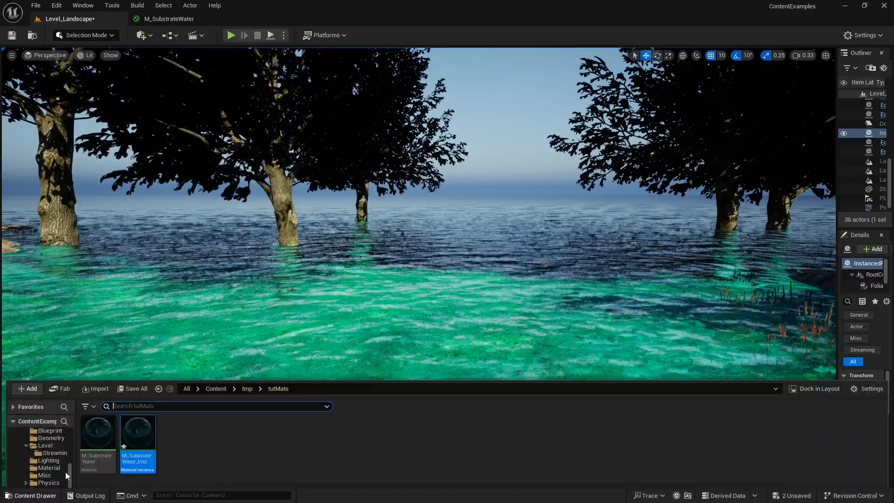
{"action": "left_click_drag", "start_coordinate": [144, 381], "coordinate": [508, 280]}
Open M_SubstrateWater_Inst in a floating, enlarged editor window over the Level_Landscape viewport.
{"action": "left_click", "coordinate": [42, 494]}
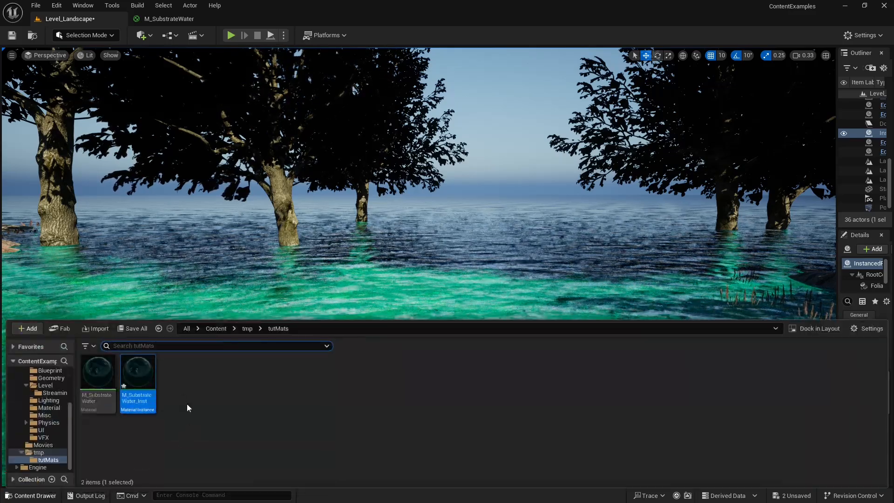
{"action": "double_click", "coordinate": [138, 375]}
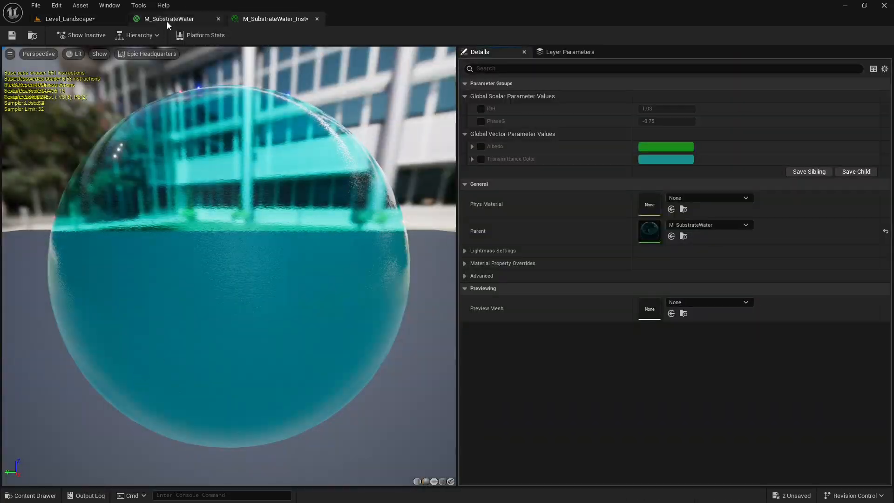
{"action": "left_click_drag", "start_coordinate": [282, 23], "coordinate": [480, 131]}
{"action": "left_click", "coordinate": [75, 20]}
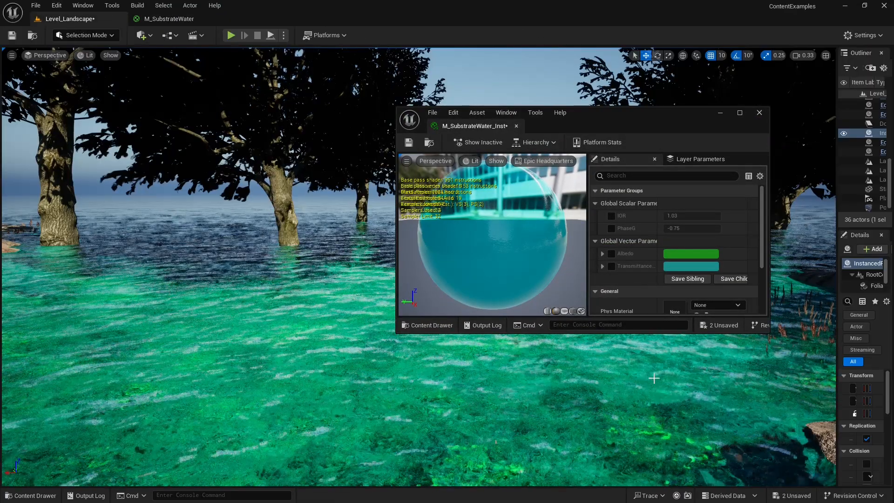
{"action": "left_click_drag", "start_coordinate": [628, 332], "coordinate": [636, 435]}
{"action": "left_click_drag", "start_coordinate": [770, 235], "coordinate": [851, 236]}
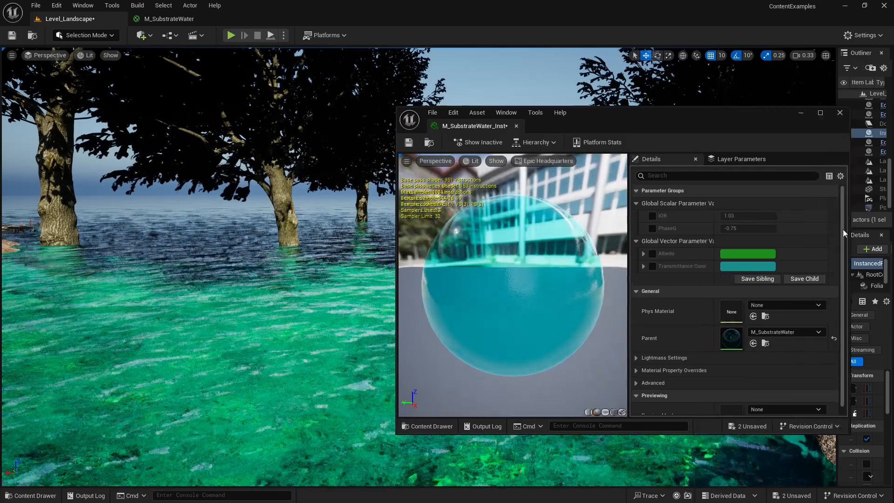
Enable the overrides for IOR, PhaseG, Albedo and Transmittance Color in the material instance.
{"action": "left_click", "coordinate": [653, 216]}
{"action": "left_click", "coordinate": [652, 229]}
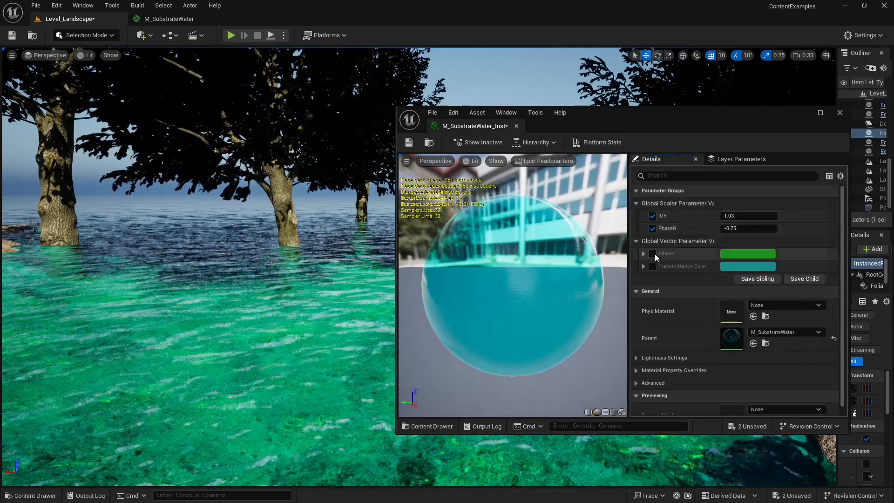
{"action": "left_click", "coordinate": [653, 253]}
{"action": "left_click", "coordinate": [653, 266]}
{"action": "left_click", "coordinate": [643, 266]}
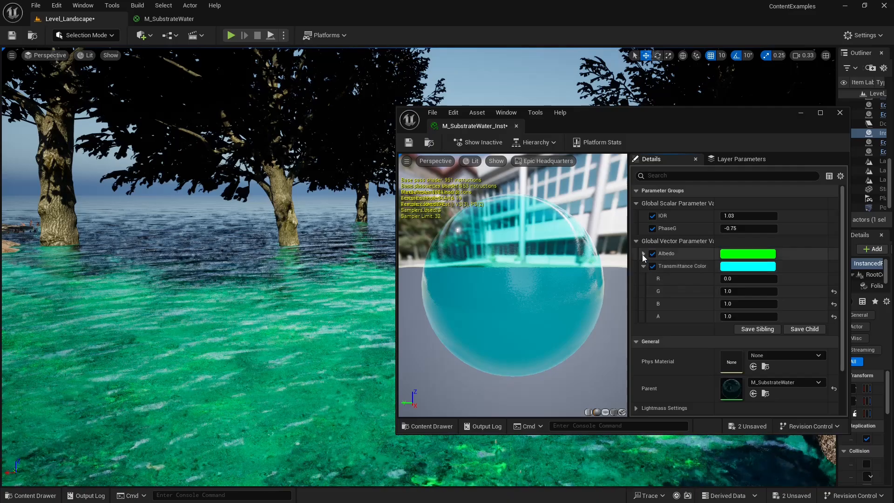
{"action": "left_click", "coordinate": [644, 254]}
{"action": "left_click", "coordinate": [643, 254]}
{"action": "left_click", "coordinate": [644, 266]}
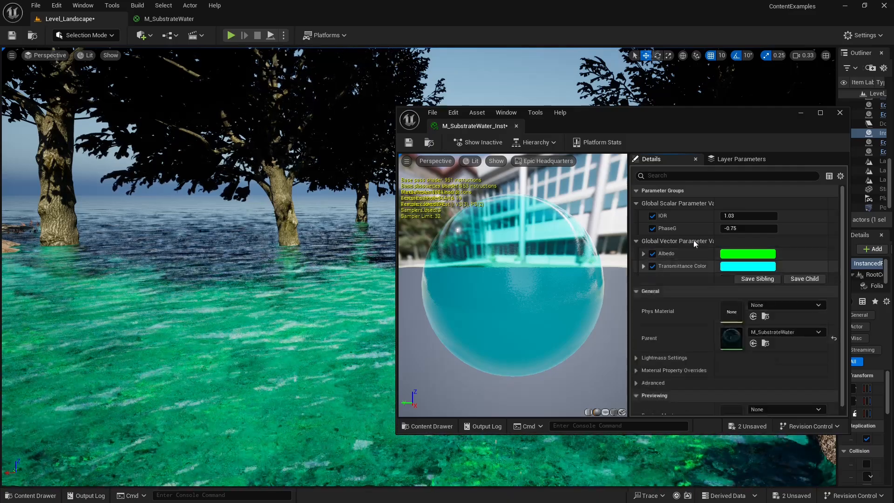
Raise the instance's IOR to 1.297094, and move and narrow its editor window to examine the shoreline water.
{"action": "right_click_drag", "start_coordinate": [289, 231], "coordinate": [368, 256]}
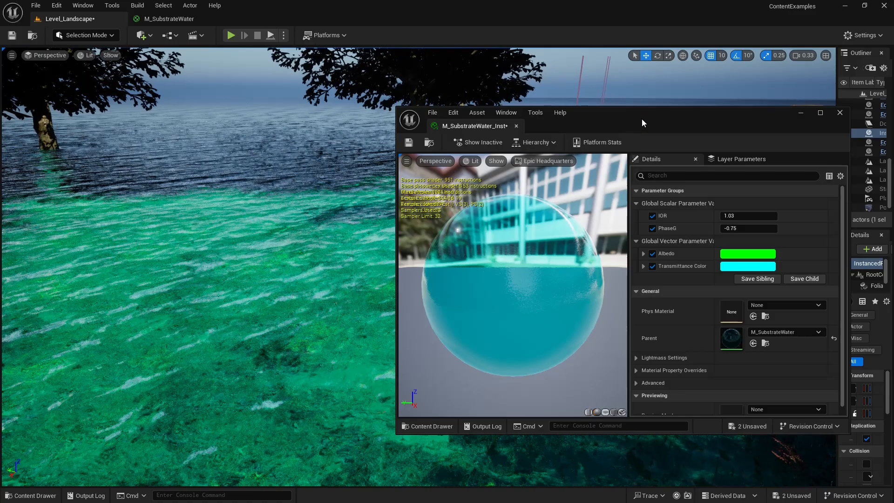
{"action": "left_click_drag", "start_coordinate": [642, 122], "coordinate": [702, 87]}
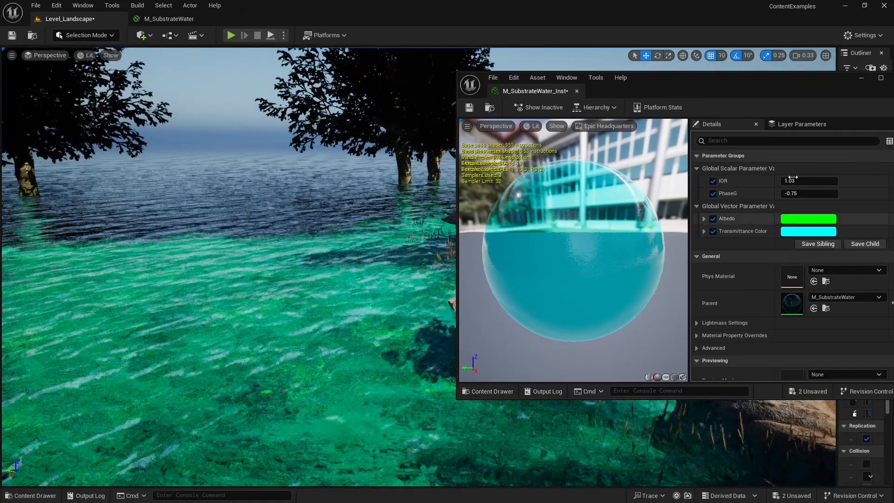
{"action": "left_click_drag", "start_coordinate": [800, 182], "coordinate": [829, 182]}
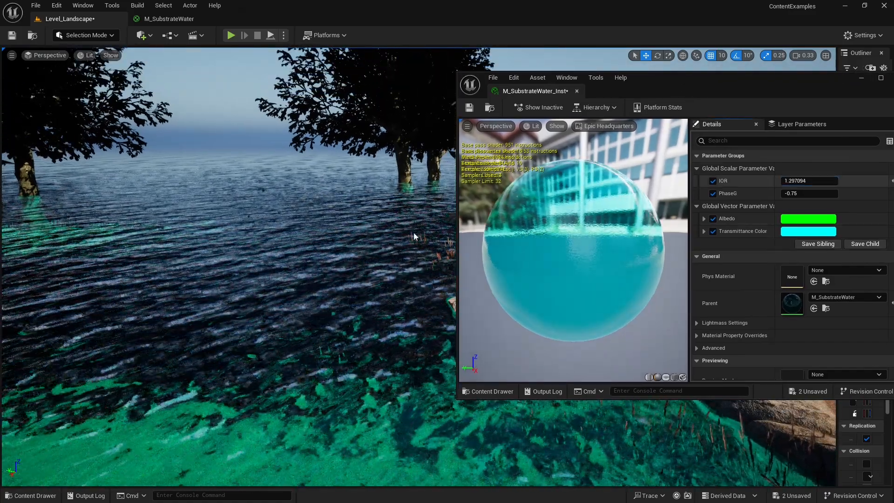
{"action": "right_click_drag", "start_coordinate": [414, 236], "coordinate": [575, 254]}
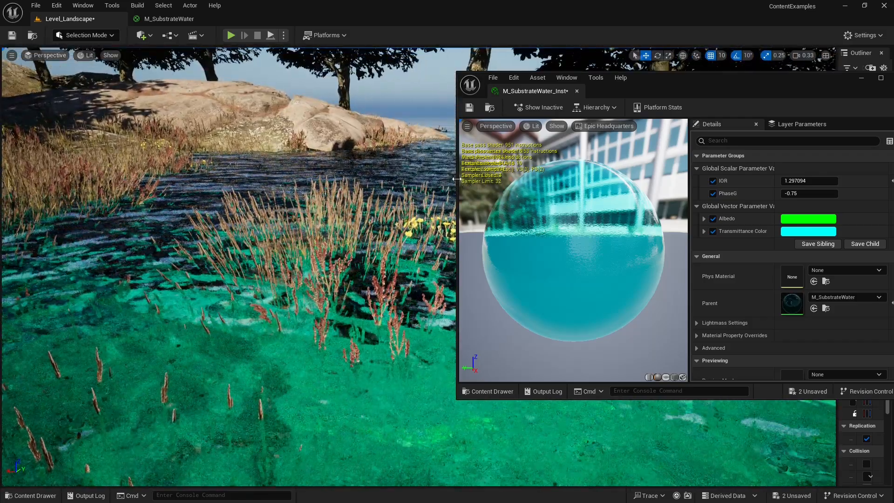
{"action": "left_click_drag", "start_coordinate": [457, 178], "coordinate": [584, 176]}
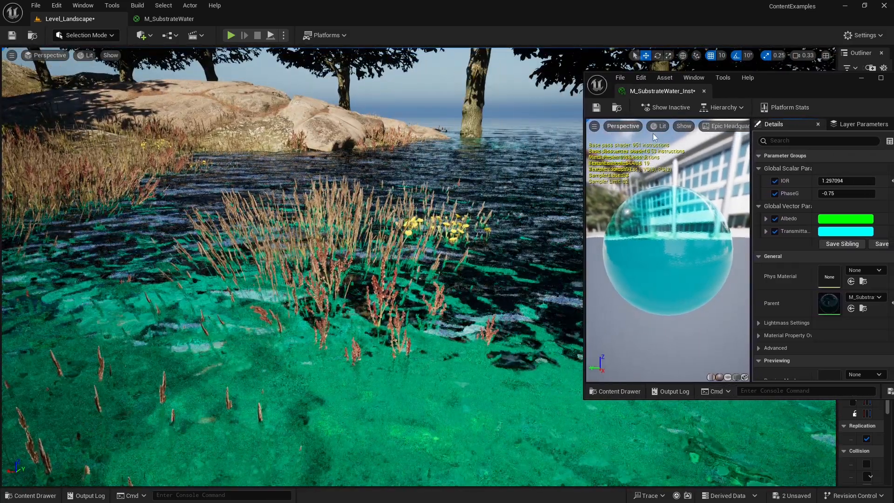
{"action": "right_click_drag", "start_coordinate": [545, 186], "coordinate": [611, 187]}
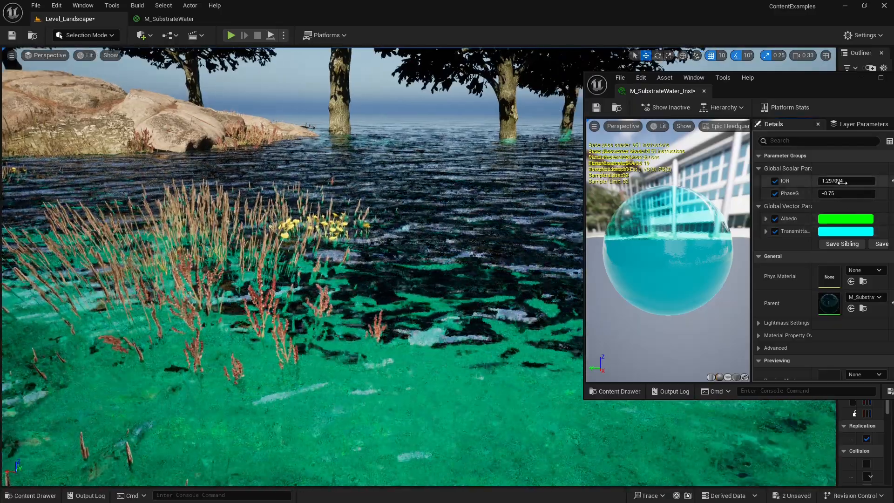
Set the instance's IOR to 1.0 and inspect the submerged grass in the lake.
{"action": "left_click", "coordinate": [843, 182]}
{"action": "type", "text": "1.0"}
{"action": "key", "text": "Return"}
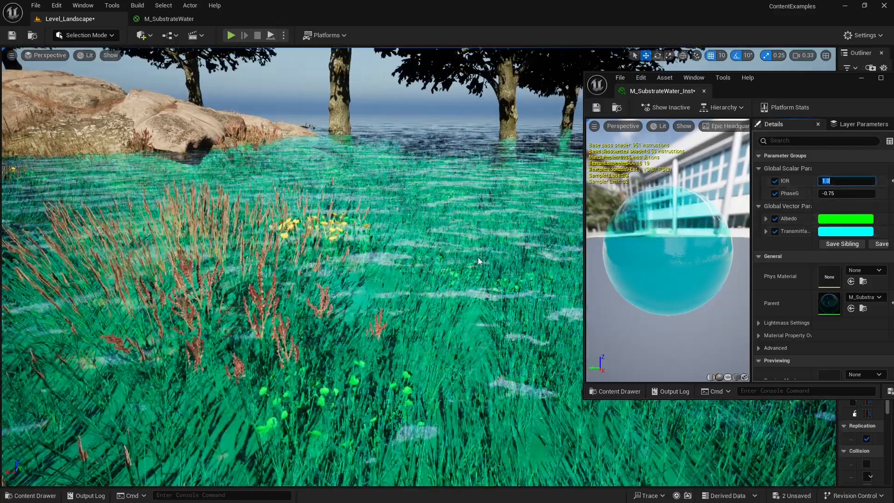
{"action": "right_click_drag", "start_coordinate": [478, 257], "coordinate": [412, 259]}
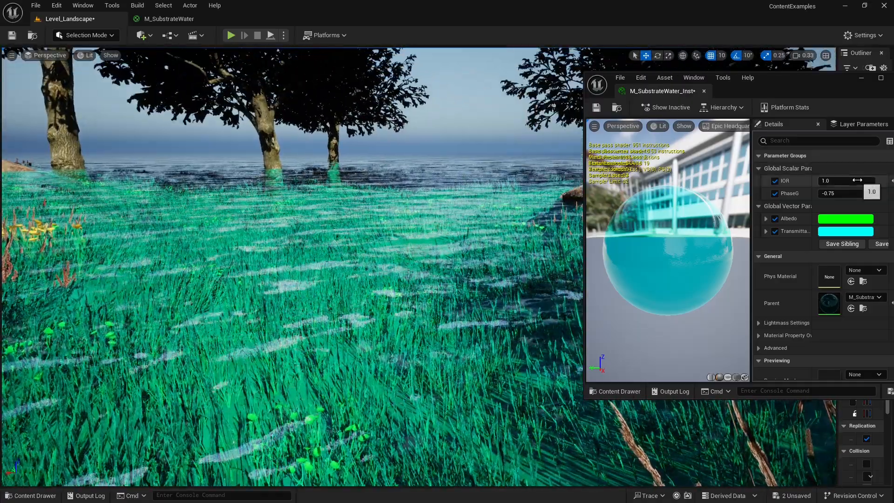
Set the instance's IOR to 1.33 and inspect the refraction across the lake and along the shore.
{"action": "left_click", "coordinate": [857, 180]}
{"action": "type", "text": "1.33"}
{"action": "key", "text": "Return"}
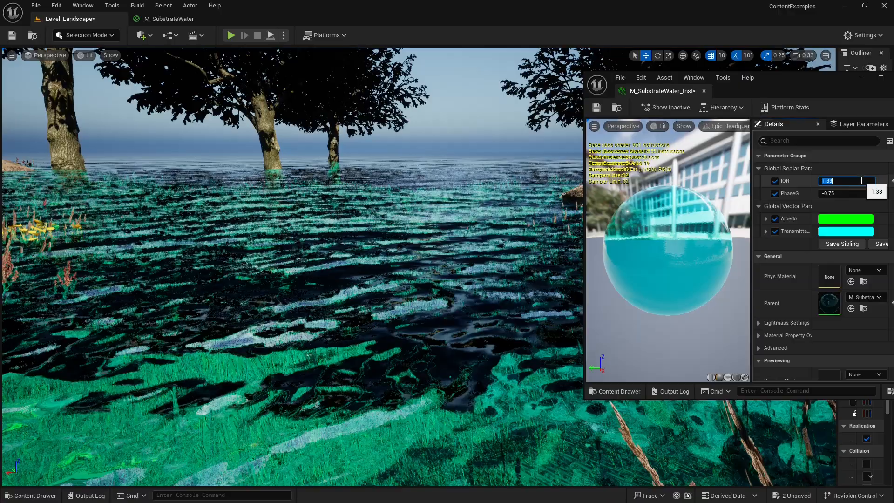
{"action": "right_click_drag", "start_coordinate": [436, 206], "coordinate": [473, 180]}
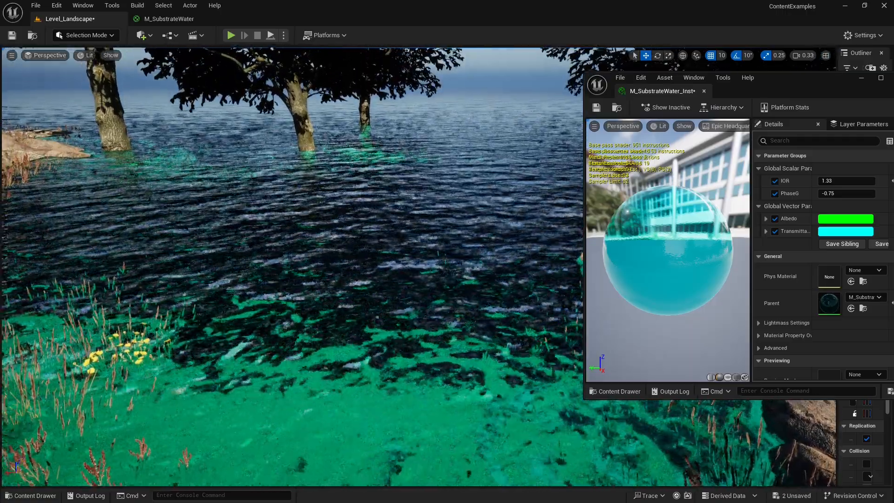
{"action": "right_click_drag", "start_coordinate": [419, 233], "coordinate": [443, 209]}
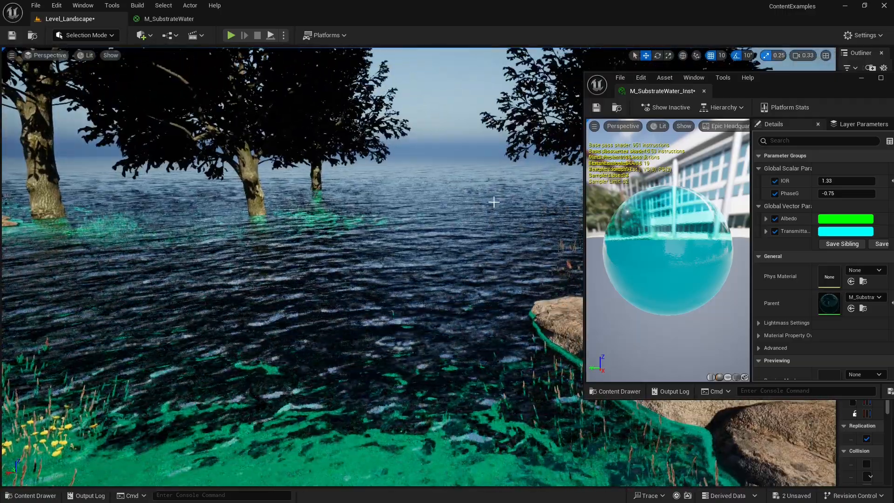
{"action": "right_click_drag", "start_coordinate": [419, 233], "coordinate": [330, 252]}
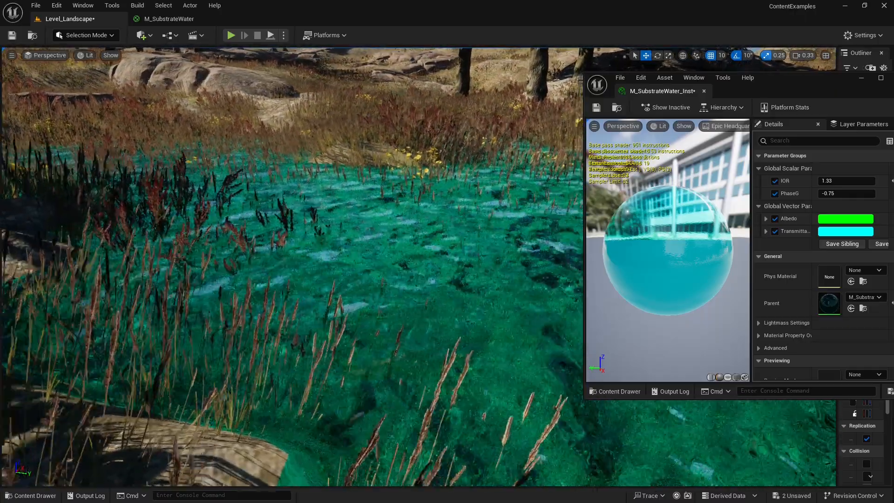
Test the instance's IOR at 1.1 and 1.0, and inspect the submerged grass near the shore.
{"action": "left_click", "coordinate": [839, 181]}
{"action": "type", "text": "1.1"}
{"action": "key", "text": "Return"}
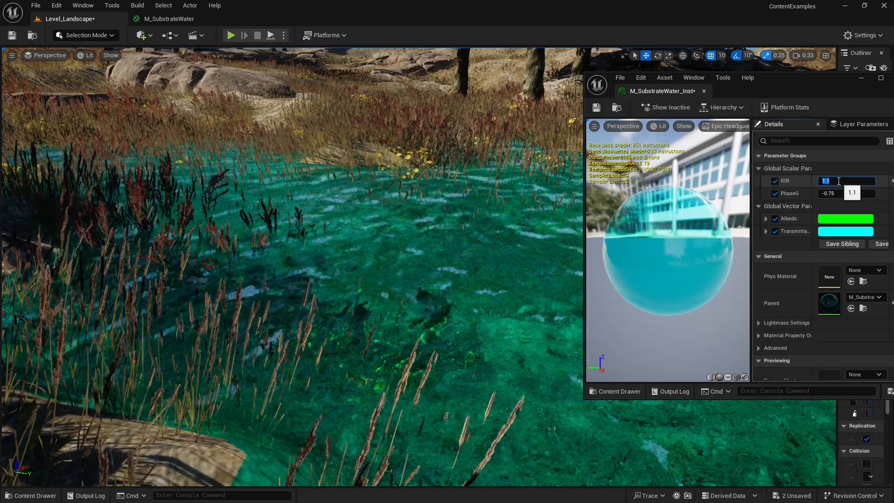
{"action": "key", "text": "Return"}
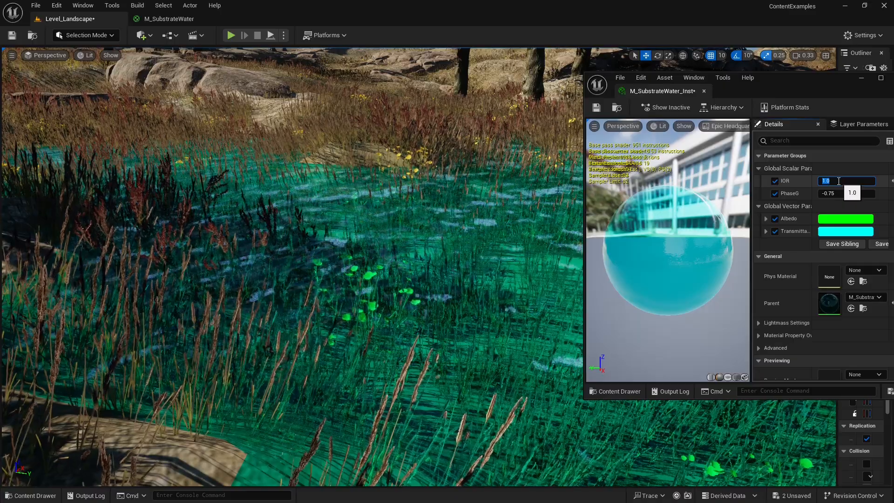
{"action": "mouse_move", "coordinate": [400, 243]}
{"action": "right_mouse_down"}
{"action": "mouse_move", "coordinate": [410, 238]}
{"action": "mouse_move", "coordinate": [387, 263]}
{"action": "mouse_move", "coordinate": [401, 243]}
{"action": "mouse_move", "coordinate": [410, 245]}
{"action": "right_mouse_up"}
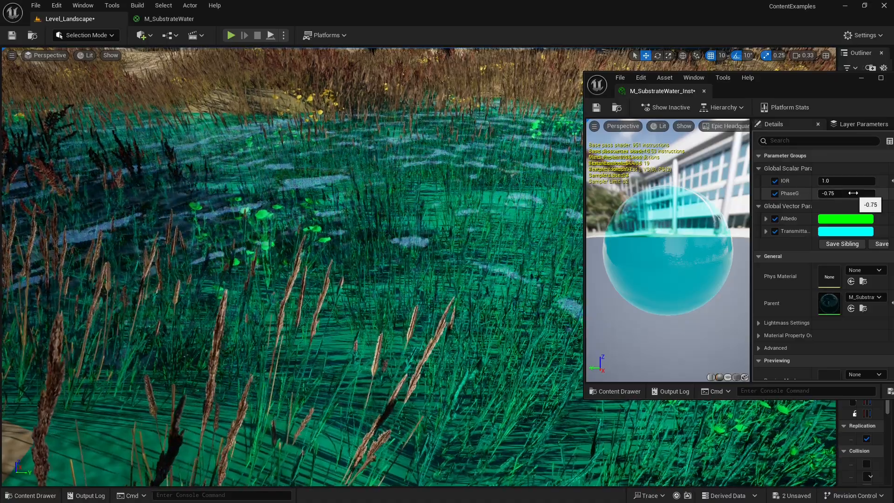
{"action": "right_click_drag", "start_coordinate": [447, 228], "coordinate": [506, 210]}
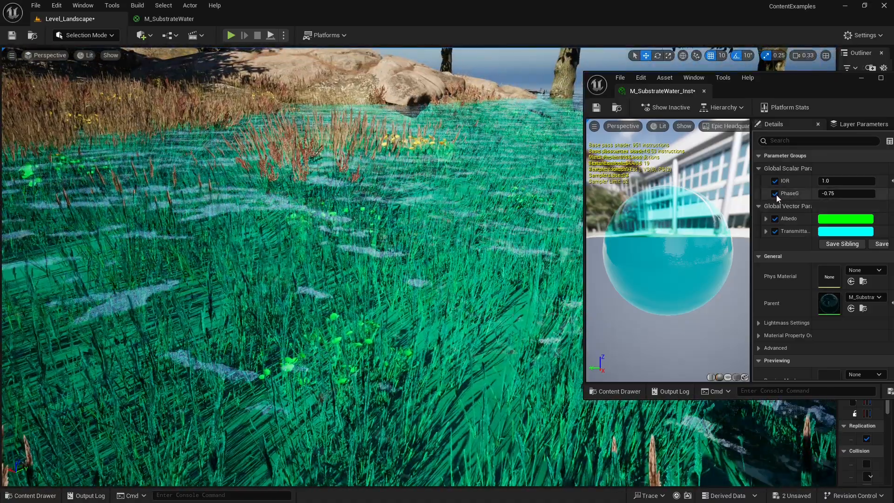
Review the PhaseG parameter and its connection to the Substrate Single Layer Water BSDF in the M_SubstrateWater graph, and return to the level.
{"action": "left_click", "coordinate": [169, 19]}
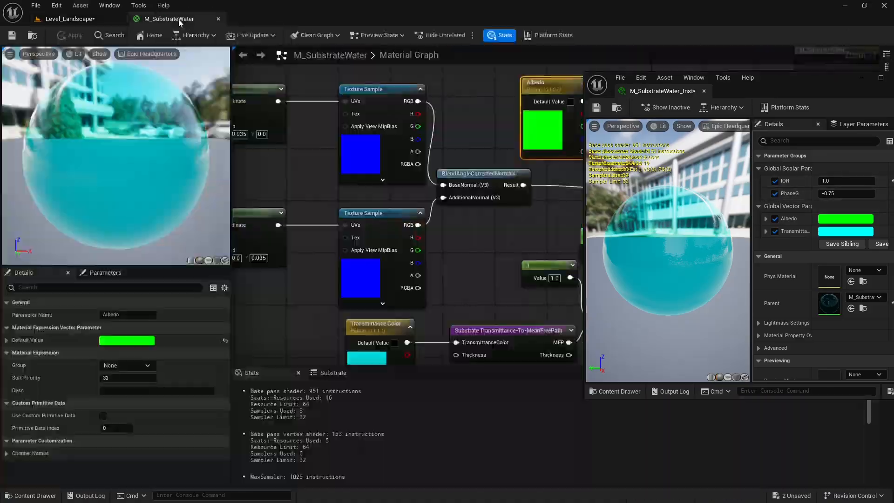
{"action": "right_click_drag", "start_coordinate": [549, 231], "coordinate": [350, 193]}
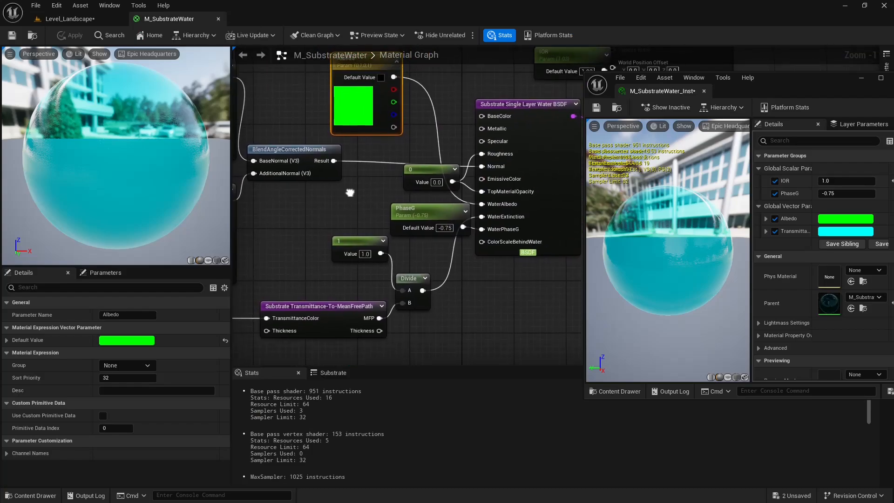
{"action": "mouse_move", "coordinate": [509, 236]}
{"action": "right_click_drag", "start_coordinate": [372, 192], "coordinate": [394, 171]}
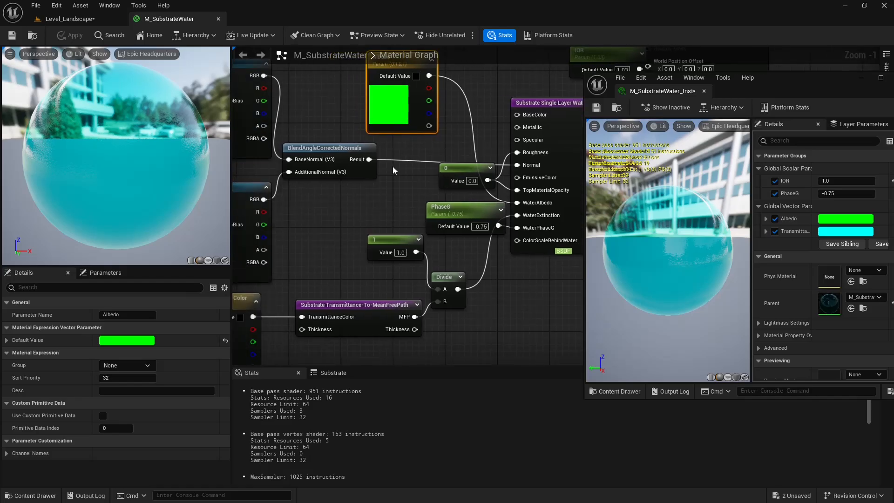
{"action": "left_click", "coordinate": [94, 21]}
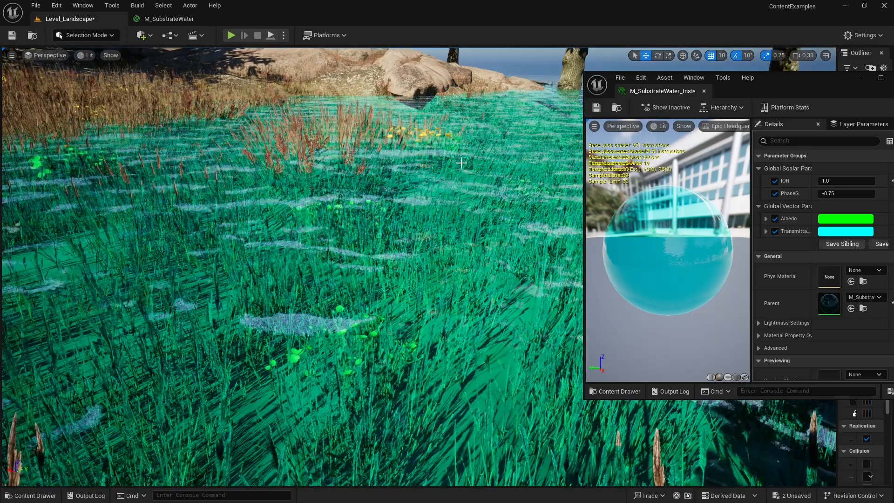
Compare how the water scatters light when viewed toward the tree-lined shore and toward the open water.
{"action": "right_click_drag", "start_coordinate": [461, 163], "coordinate": [661, 200]}
{"action": "key", "text": "w"}
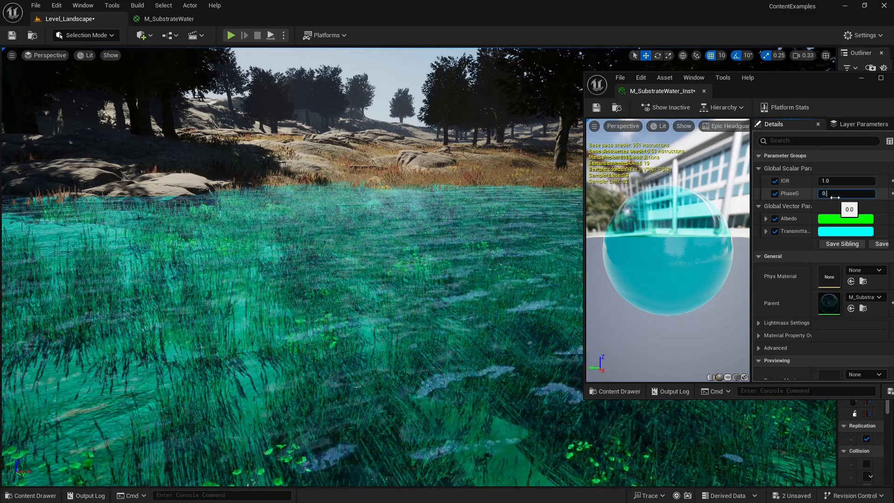
{"action": "right_click_drag", "start_coordinate": [441, 306], "coordinate": [406, 305]}
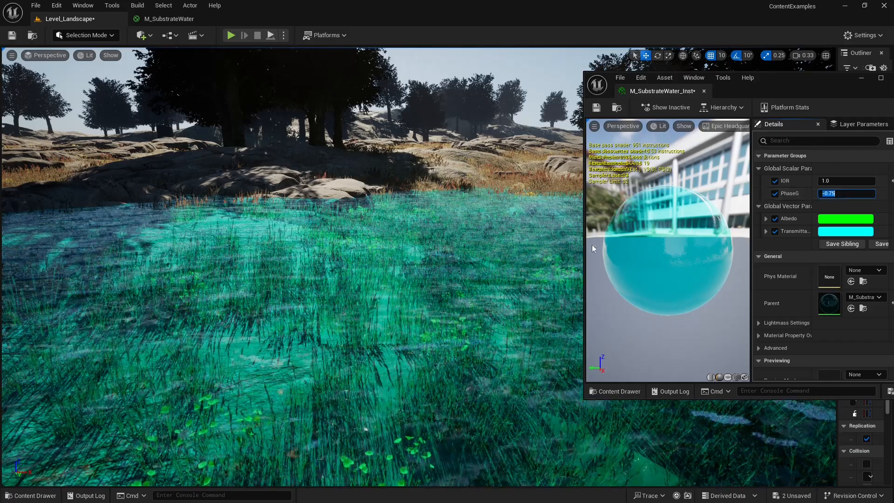
{"action": "right_click_drag", "start_coordinate": [405, 305], "coordinate": [638, 306]}
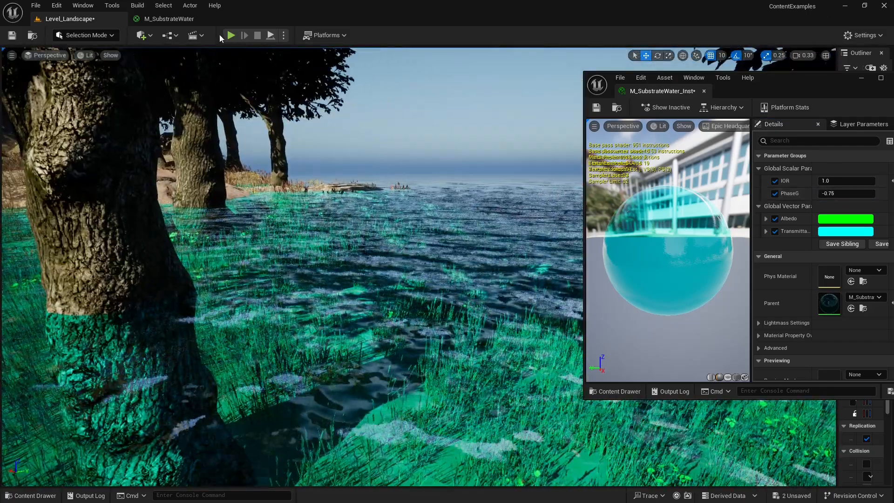
{"action": "right_click_drag", "start_coordinate": [571, 245], "coordinate": [638, 246]}
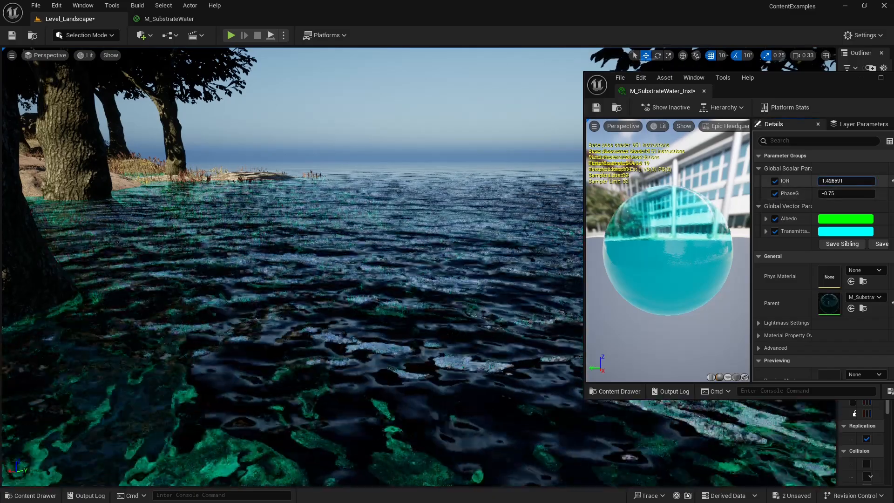
Set the instance's IOR to 1.33 and look down at the water beside the tree trunk.
{"action": "left_click", "coordinate": [842, 181]}
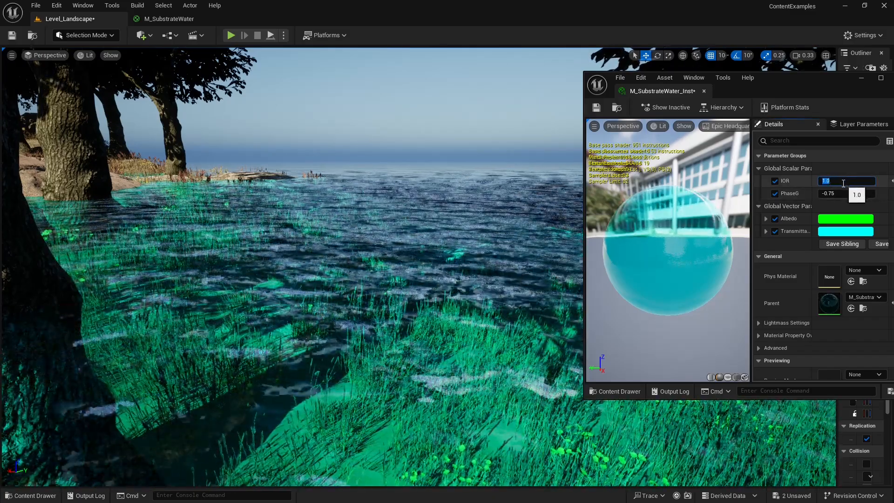
{"action": "type", "text": "1.33"}
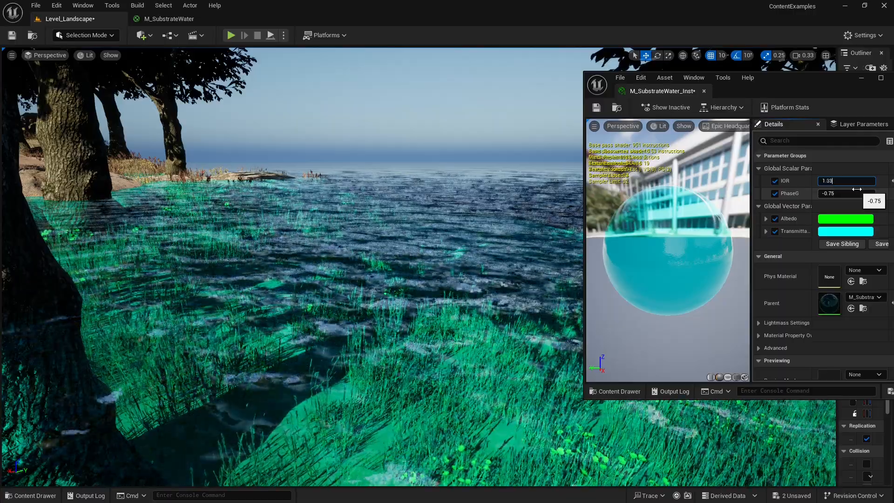
{"action": "key", "text": "Return"}
{"action": "right_click_drag", "start_coordinate": [524, 196], "coordinate": [529, 235]}
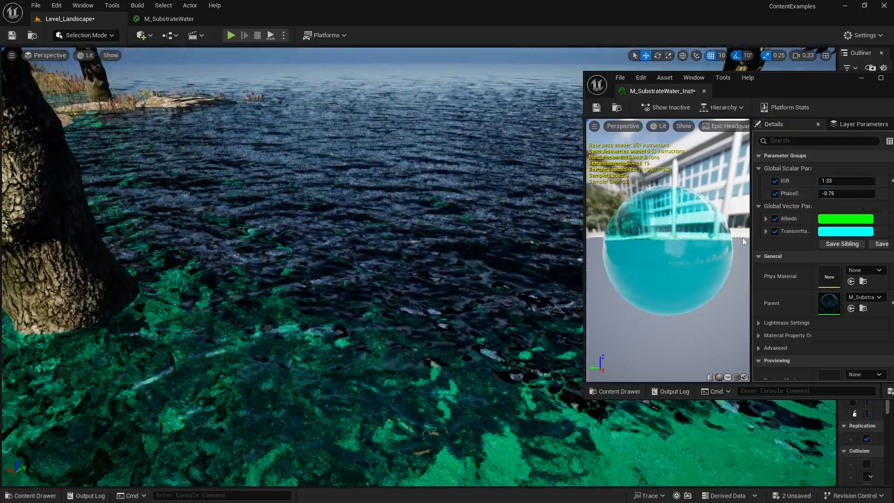
Set the instance's PhaseG to 0.5 and inspect the water's scattering across the lake.
{"action": "left_click", "coordinate": [841, 193]}
{"action": "type", "text": "0.3"}
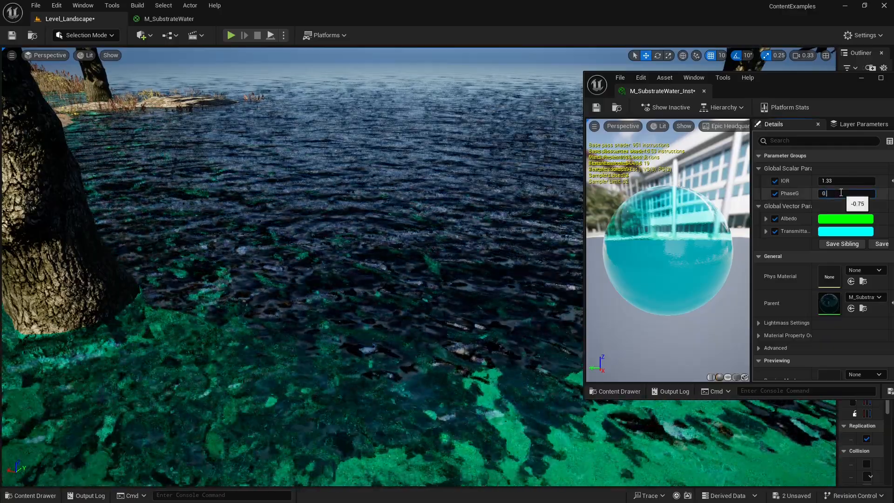
{"action": "key", "text": "Return"}
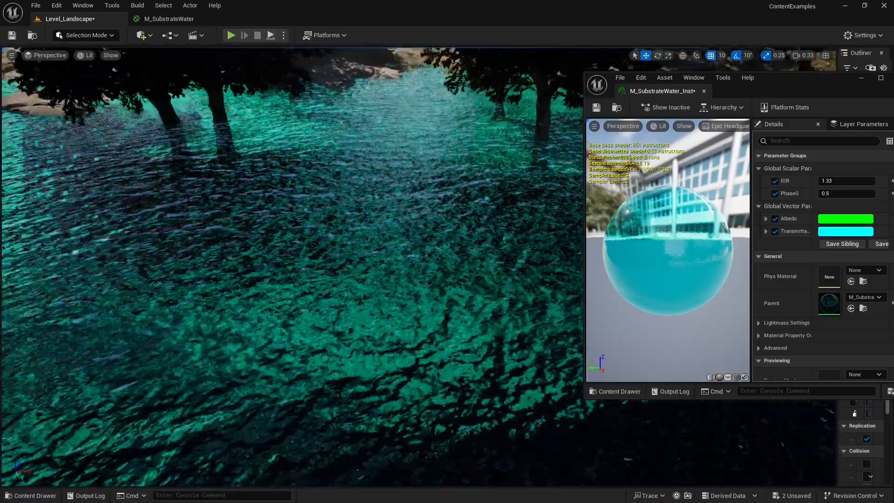
{"action": "mouse_move", "coordinate": [508, 140]}
{"action": "right_mouse_down"}
{"action": "mouse_move", "coordinate": [508, 173]}
{"action": "mouse_move", "coordinate": [508, 140]}
{"action": "right_mouse_up"}
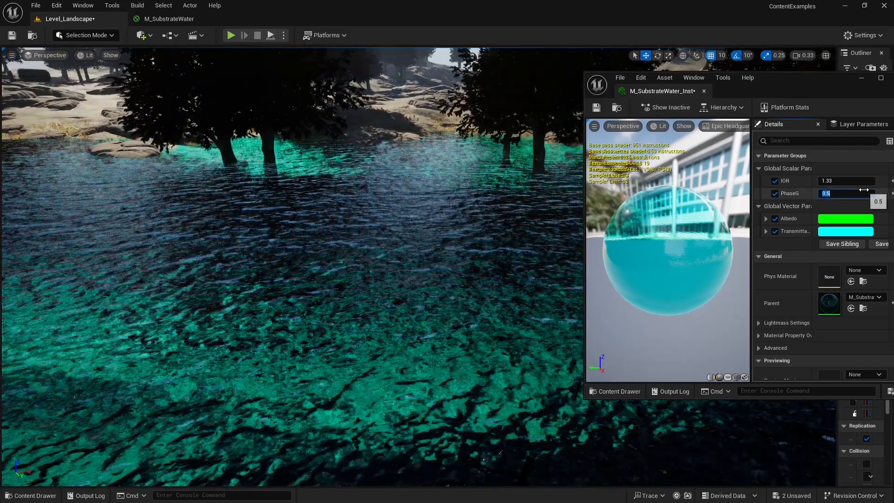
Set the instance's PhaseG back to -0.75 and compare the open water beside the shore.
{"action": "type", "text": "-0.75"}
{"action": "key", "text": "Return"}
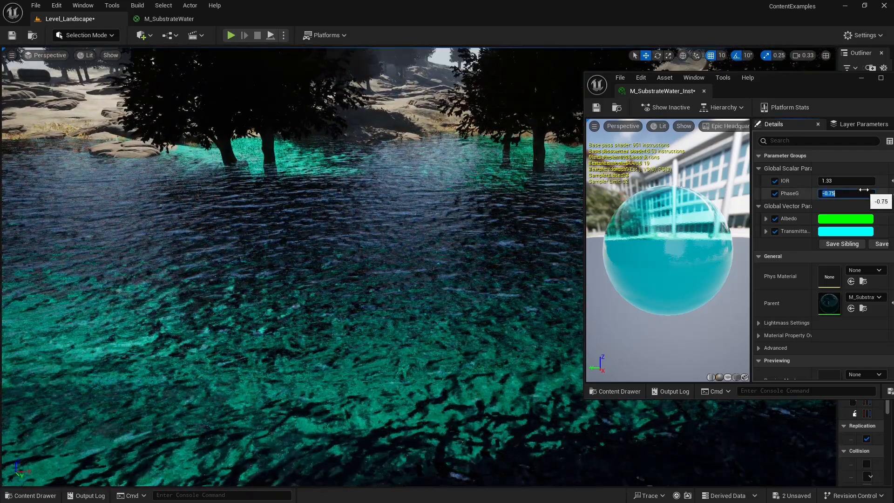
{"action": "right_click_drag", "start_coordinate": [424, 227], "coordinate": [577, 227]}
Change the instance's Albedo color to cyan and inspect the water around the trees.
{"action": "left_click", "coordinate": [853, 222]}
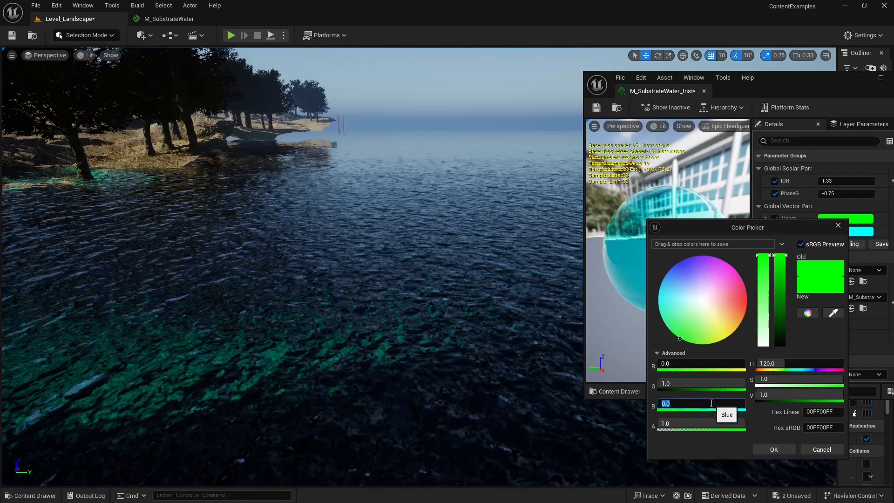
{"action": "left_click", "coordinate": [783, 450]}
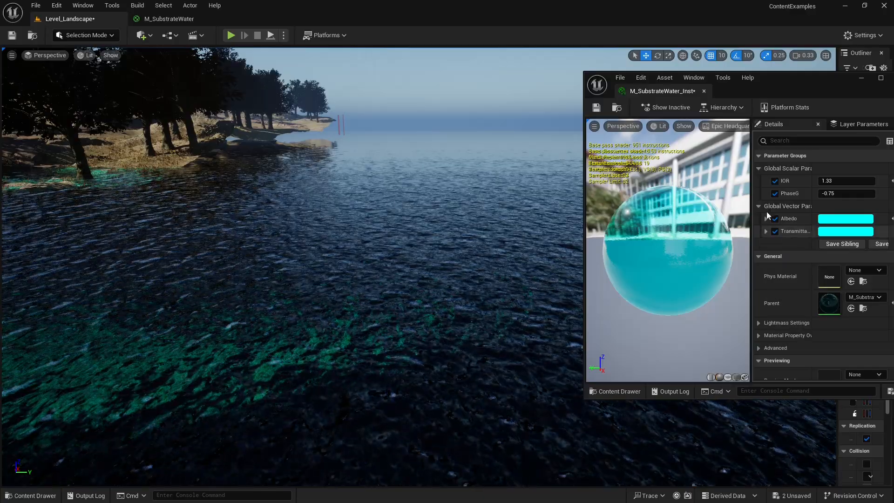
{"action": "right_click_drag", "start_coordinate": [477, 164], "coordinate": [445, 156]}
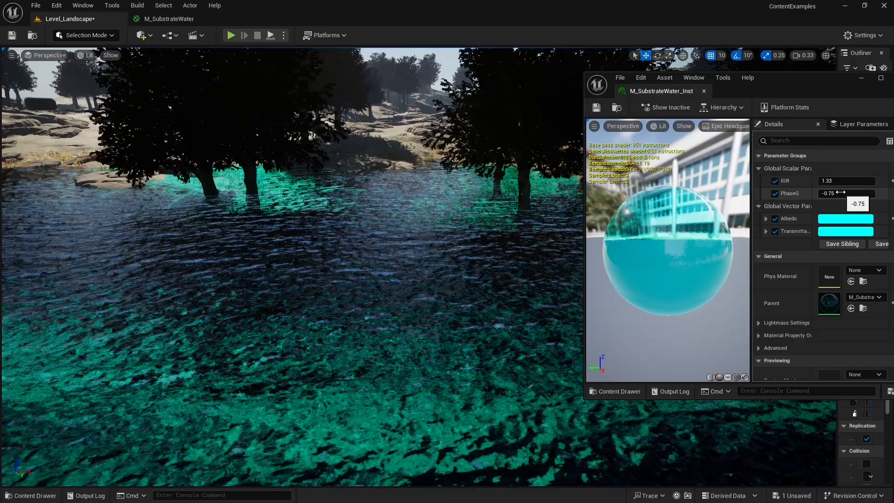
{"action": "right_click_drag", "start_coordinate": [554, 242], "coordinate": [599, 218]}
{"action": "key", "text": "w"}
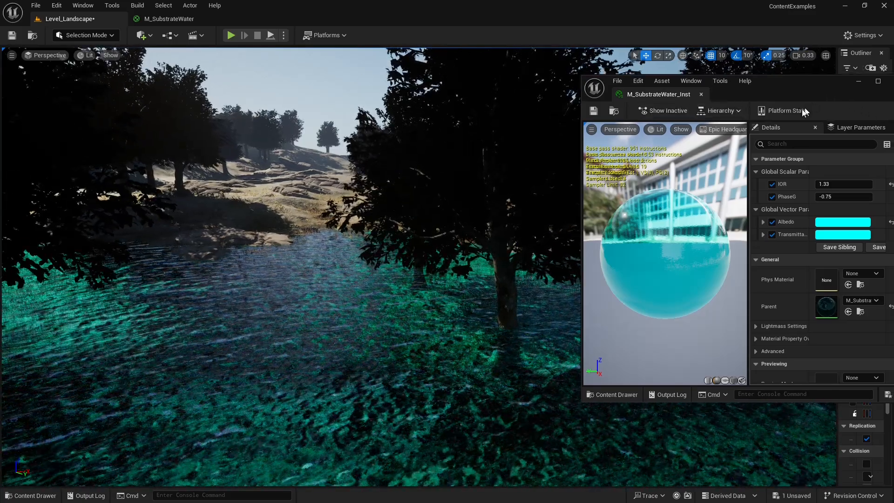
Move the material instance window clear of the viewport controls and set the camera speed to 1.
{"action": "left_click_drag", "start_coordinate": [834, 99], "coordinate": [798, 123]}
{"action": "left_click", "coordinate": [805, 57]}
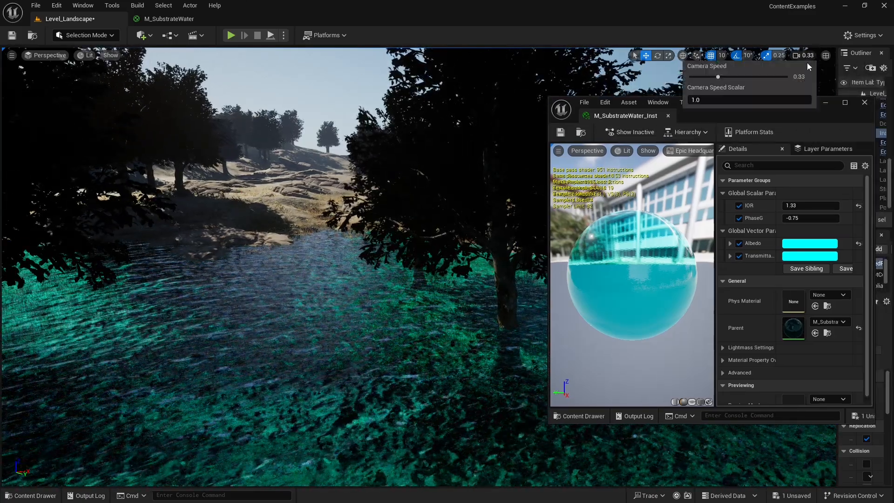
{"action": "left_click", "coordinate": [741, 77]}
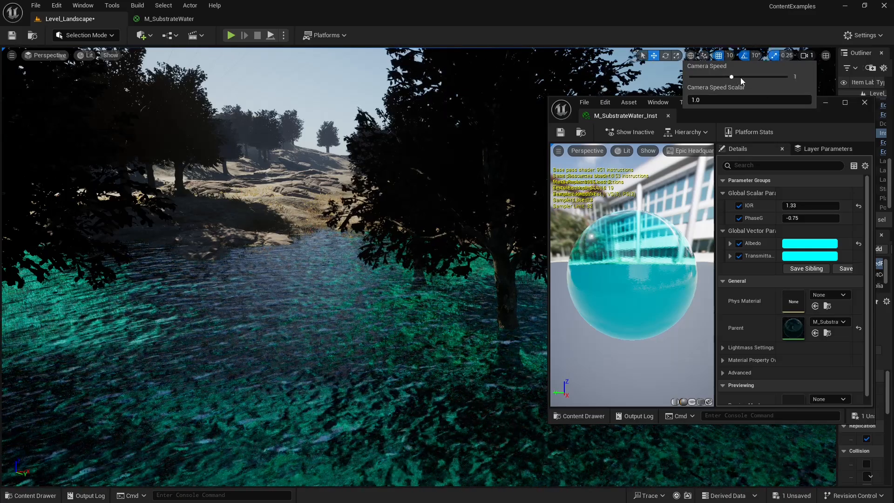
{"action": "left_click", "coordinate": [810, 56]}
{"action": "left_click", "coordinate": [811, 56]}
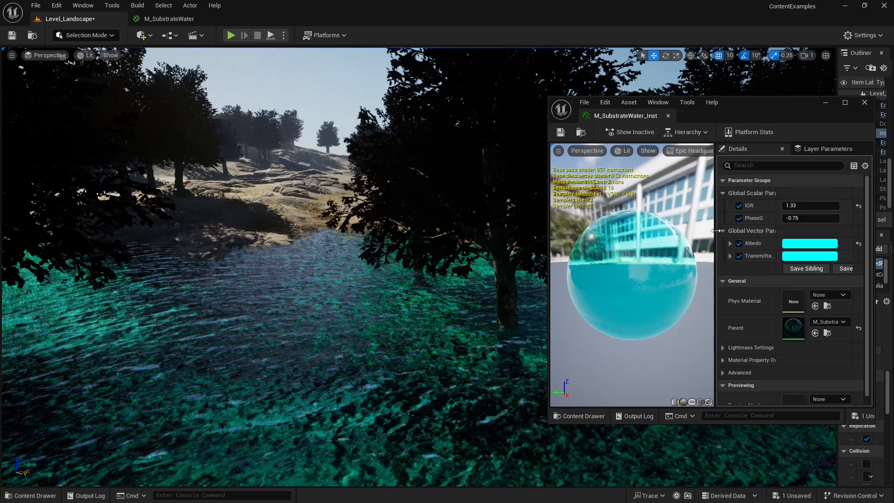
Widen the instance's parameter area and fly past the trees to examine the shallow water at the grassy shore.
{"action": "left_click_drag", "start_coordinate": [716, 233], "coordinate": [699, 233]}
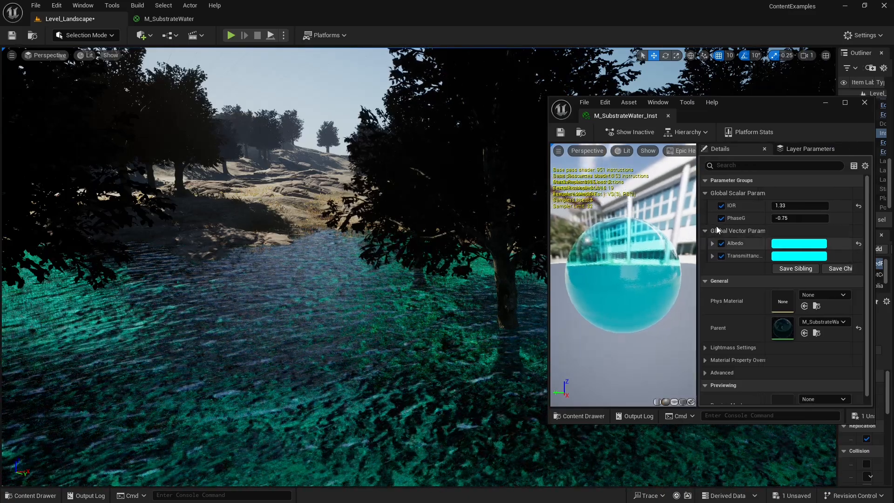
{"action": "right_click_drag", "start_coordinate": [317, 223], "coordinate": [391, 244]}
{"action": "key", "text": "w"}
{"action": "key", "text": "w"}
{"action": "right_click_drag", "start_coordinate": [303, 222], "coordinate": [264, 225]}
{"action": "key", "text": "w"}
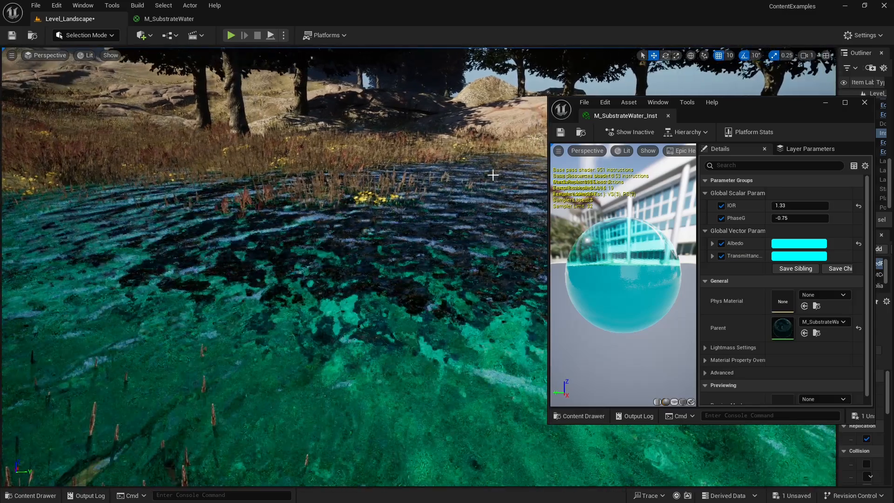
Dock the M_SubstrateWater_Inst editor in the main window, check the M_SubstrateWater graph, and return to the landscape level.
{"action": "left_click_drag", "start_coordinate": [634, 118], "coordinate": [443, 23]}
{"action": "left_click", "coordinate": [180, 19]}
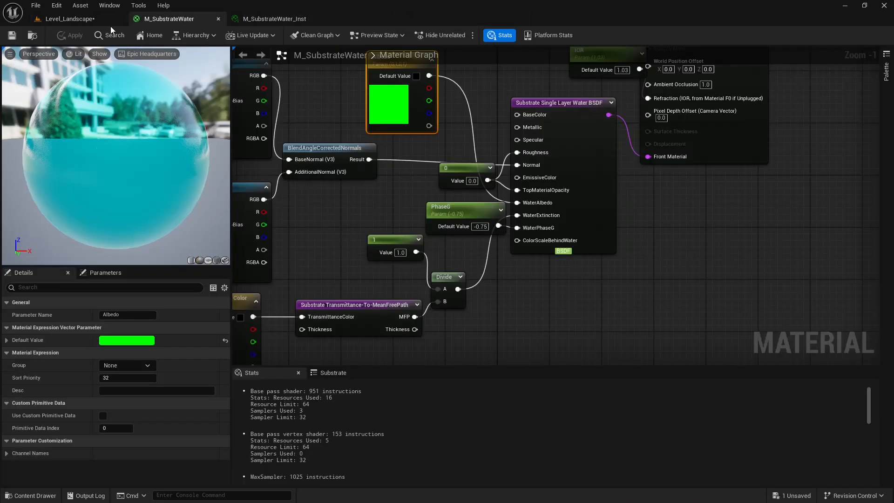
{"action": "left_click", "coordinate": [89, 20]}
Inspect the refraction and surface reflections from the rocky bank across the shallow lake.
{"action": "mouse_move", "coordinate": [355, 144]}
{"action": "right_mouse_down"}
{"action": "mouse_move", "coordinate": [410, 156]}
{"action": "mouse_move", "coordinate": [406, 196]}
{"action": "mouse_move", "coordinate": [378, 205]}
{"action": "mouse_move", "coordinate": [405, 135]}
{"action": "mouse_move", "coordinate": [412, 138]}
{"action": "mouse_move", "coordinate": [352, 159]}
{"action": "right_mouse_up"}
{"action": "right_click_drag", "start_coordinate": [479, 171], "coordinate": [478, 171]}
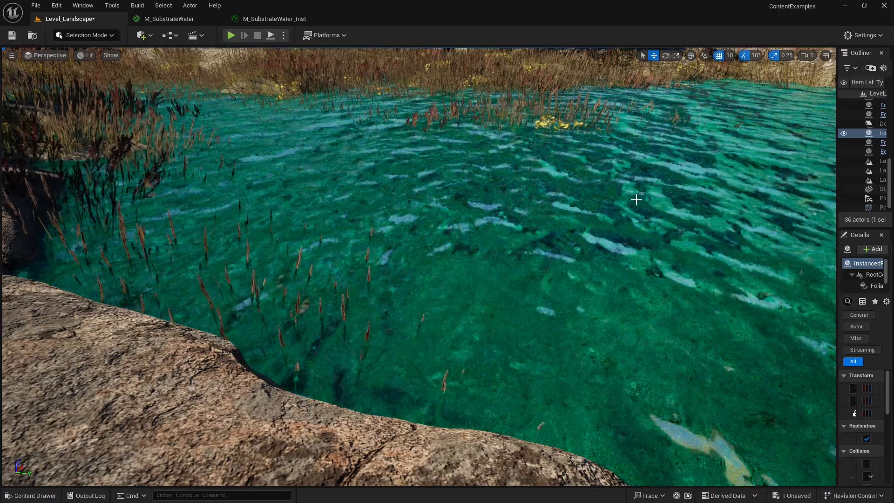
{"action": "right_click_drag", "start_coordinate": [784, 188], "coordinate": [778, 183]}
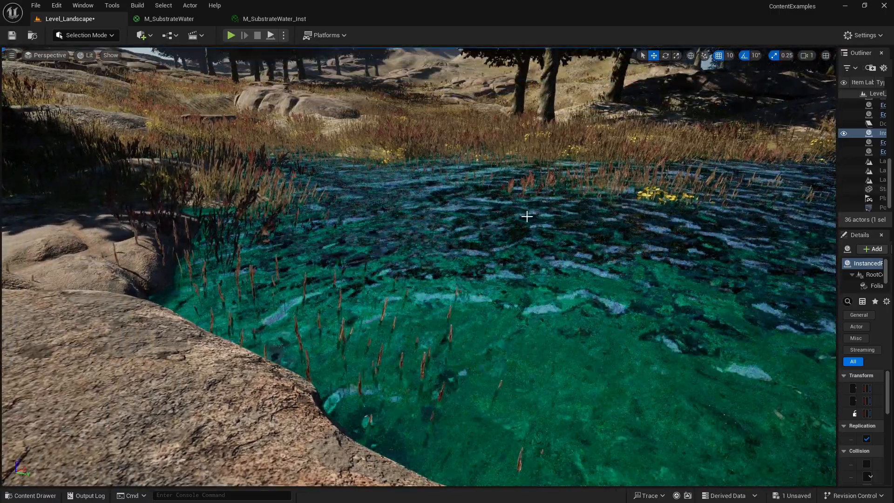
{"action": "key", "text": "d"}
{"action": "right_click_drag", "start_coordinate": [541, 221], "coordinate": [555, 216]}
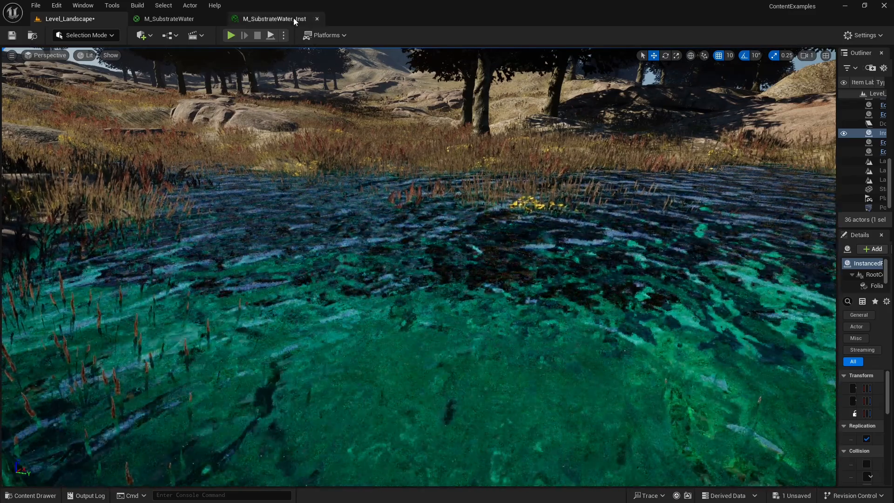
Set M_SubstrateWater_Inst's IOR to 1.0 and inspect the submerged grass across the lake in the level.
{"action": "left_click", "coordinate": [295, 19]}
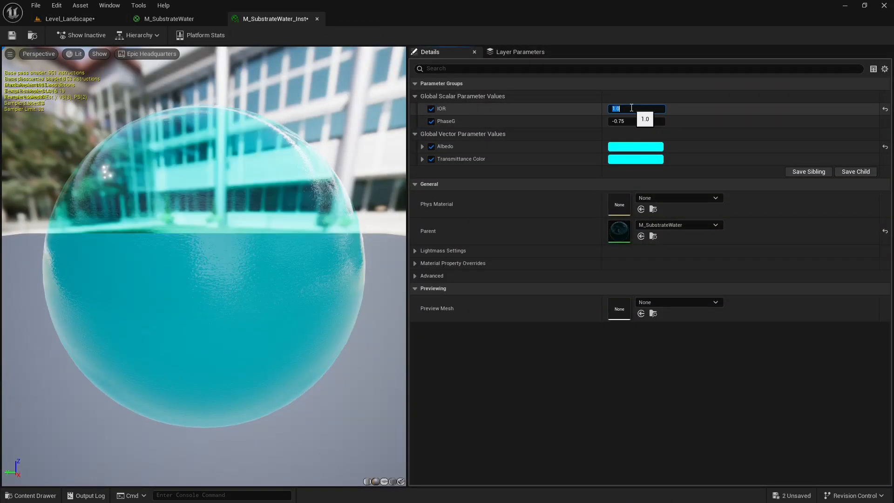
{"action": "left_click", "coordinate": [108, 19]}
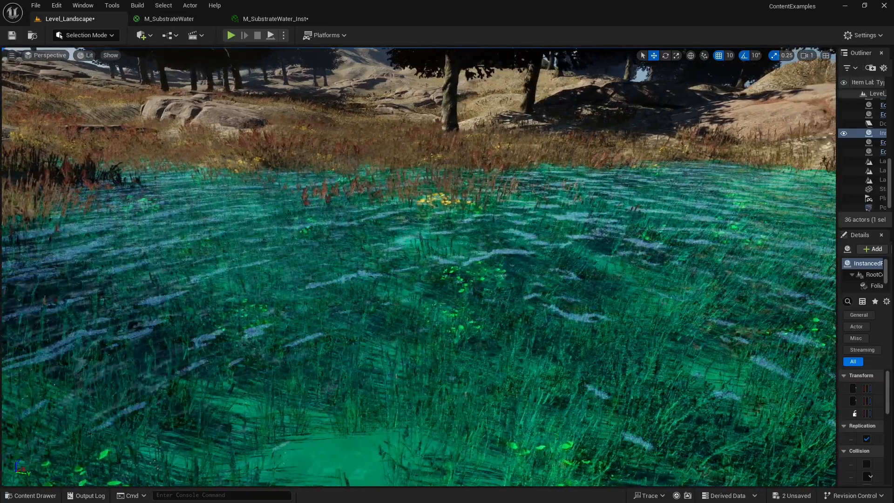
{"action": "key", "text": "s"}
{"action": "right_click_drag", "start_coordinate": [514, 254], "coordinate": [547, 263]}
{"action": "key", "text": "a"}
{"action": "key", "text": "a"}
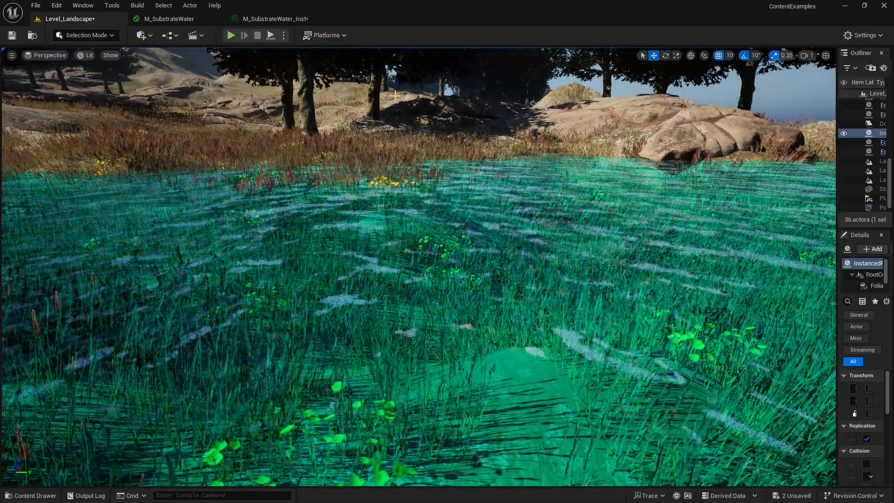
Save M_SubstrateWater_Inst and review the texture, albedo and transmittance nodes in the M_SubstrateWater graph.
{"action": "left_click", "coordinate": [284, 20]}
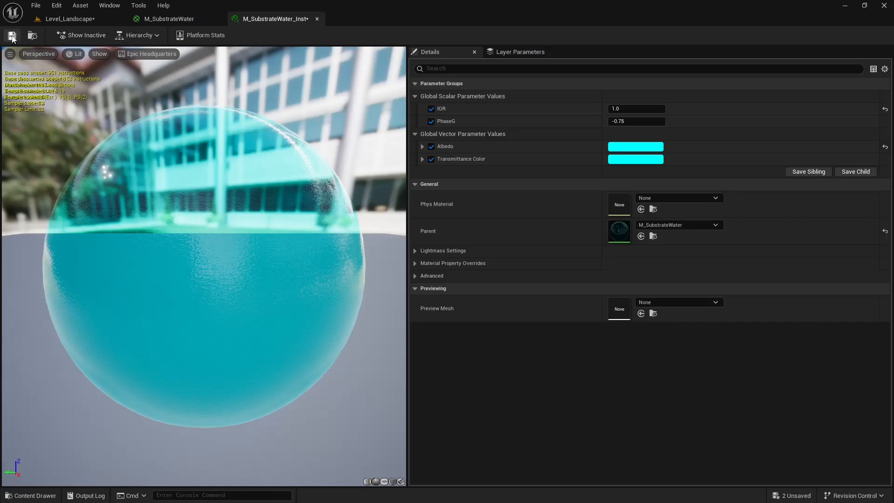
{"action": "left_click", "coordinate": [12, 38]}
{"action": "left_click", "coordinate": [191, 19]}
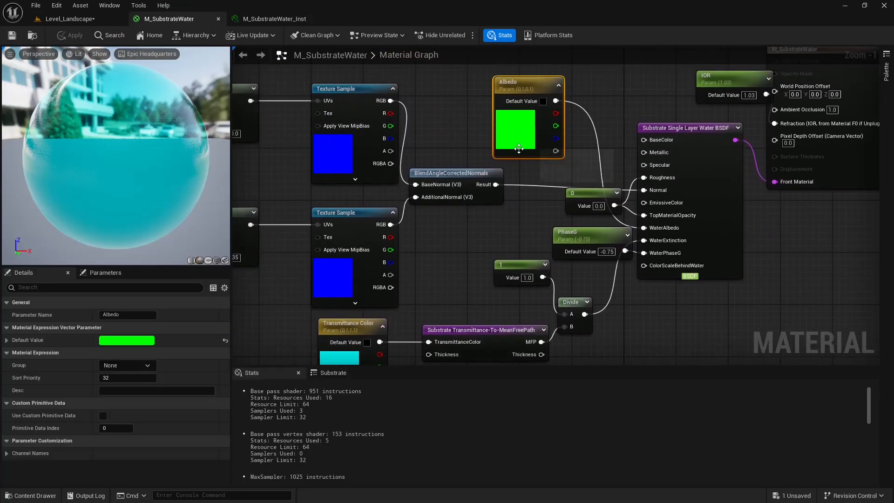
{"action": "right_click_drag", "start_coordinate": [540, 149], "coordinate": [727, 119]}
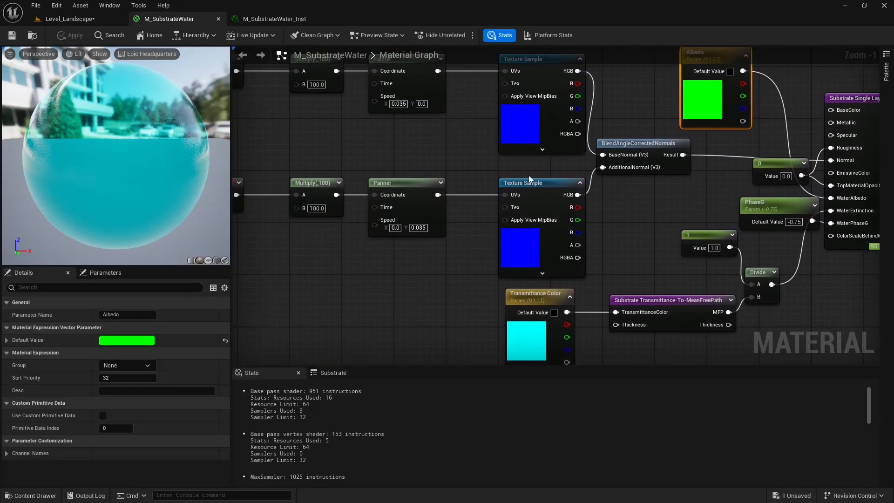
{"action": "right_click_drag", "start_coordinate": [529, 175], "coordinate": [319, 137]}
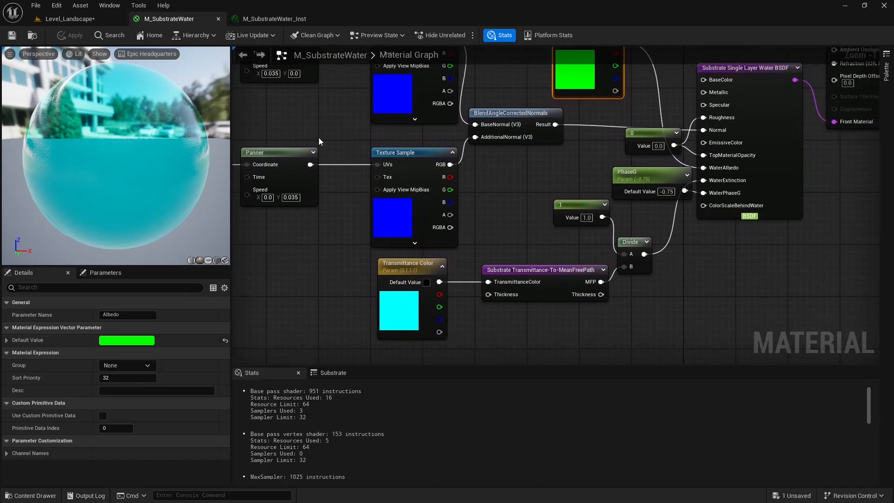
Return to the landscape level and inspect the submerged grass and surface reflections from the lake's shore.
{"action": "left_click", "coordinate": [79, 18]}
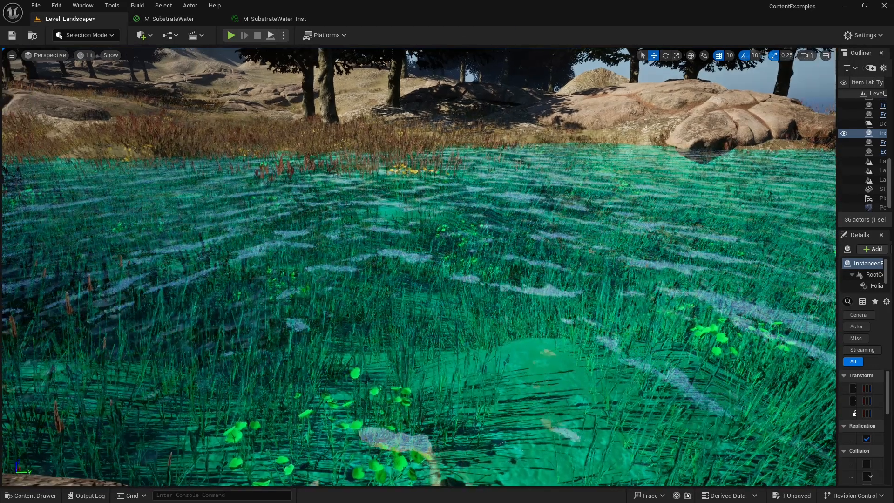
{"action": "right_click_drag", "start_coordinate": [419, 266], "coordinate": [507, 249]}
{"action": "right_click_drag", "start_coordinate": [419, 266], "coordinate": [303, 293]}
{"action": "right_click_drag", "start_coordinate": [419, 265], "coordinate": [348, 219]}
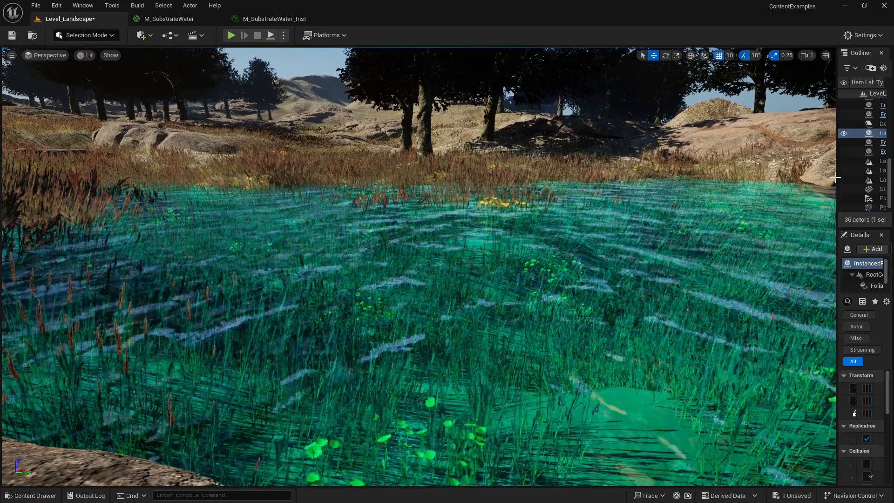
Widen the Outliner and Details area and look across the shallow water from the rocky bank.
{"action": "left_click_drag", "start_coordinate": [815, 178], "coordinate": [789, 177]}
{"action": "right_click_drag", "start_coordinate": [395, 267], "coordinate": [402, 273]}
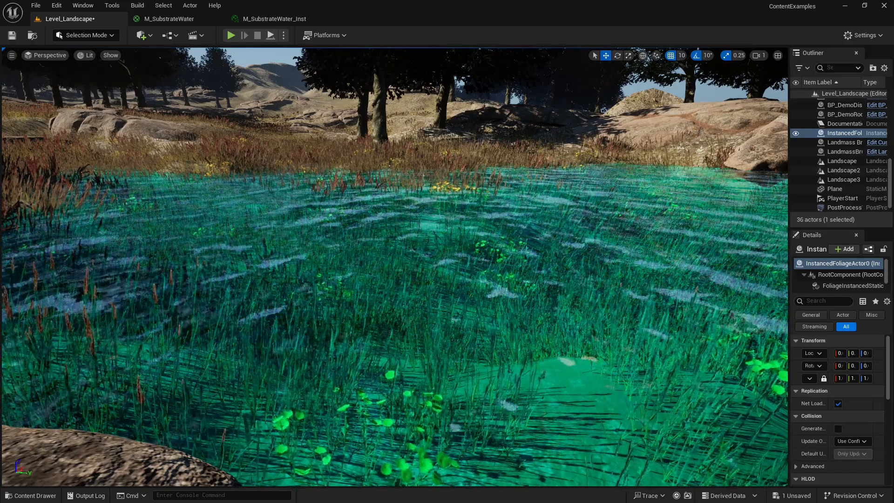
{"action": "right_click_drag", "start_coordinate": [685, 156], "coordinate": [683, 163]}
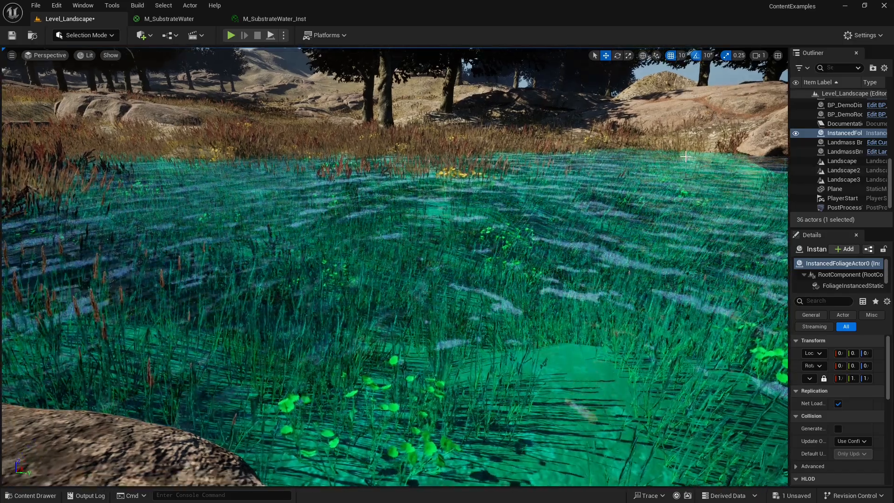